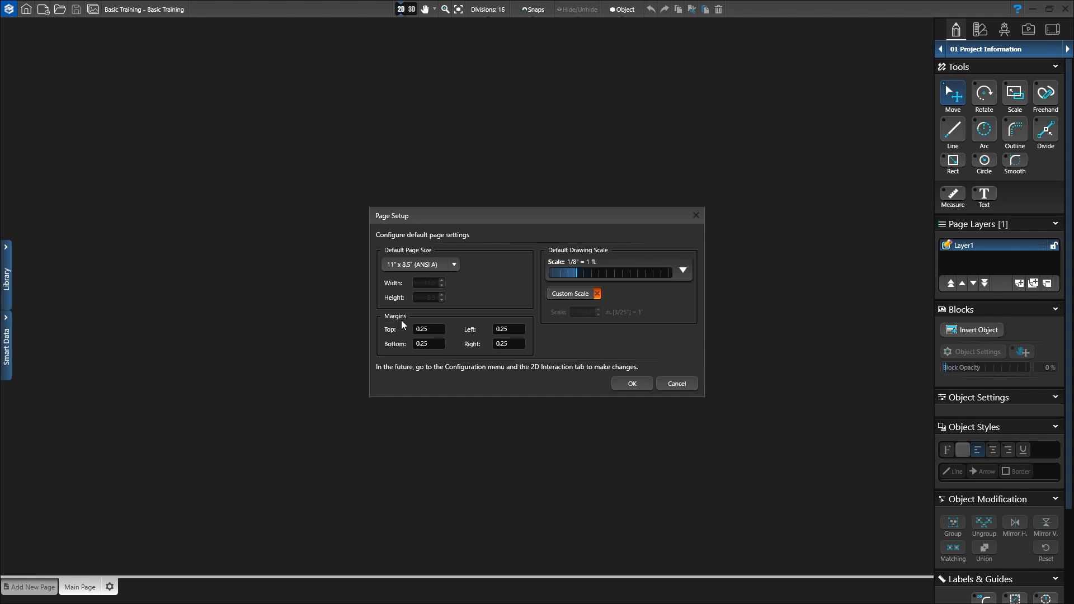
# Set the default page size to 17" x 11" (ANSI B) and accept the page setup
pyautogui.click(454, 265)
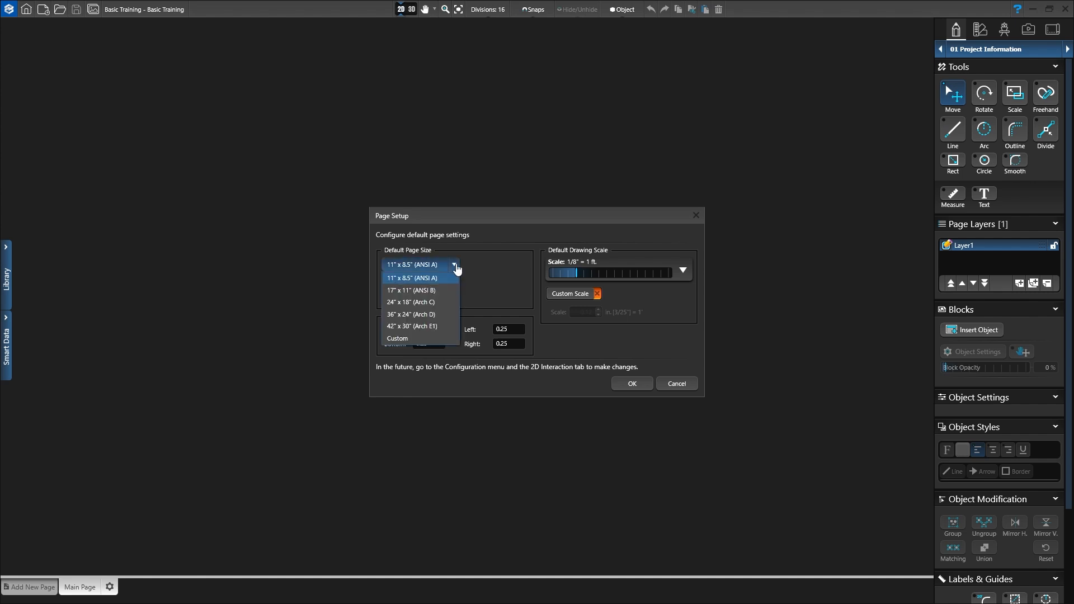
pyautogui.click(431, 289)
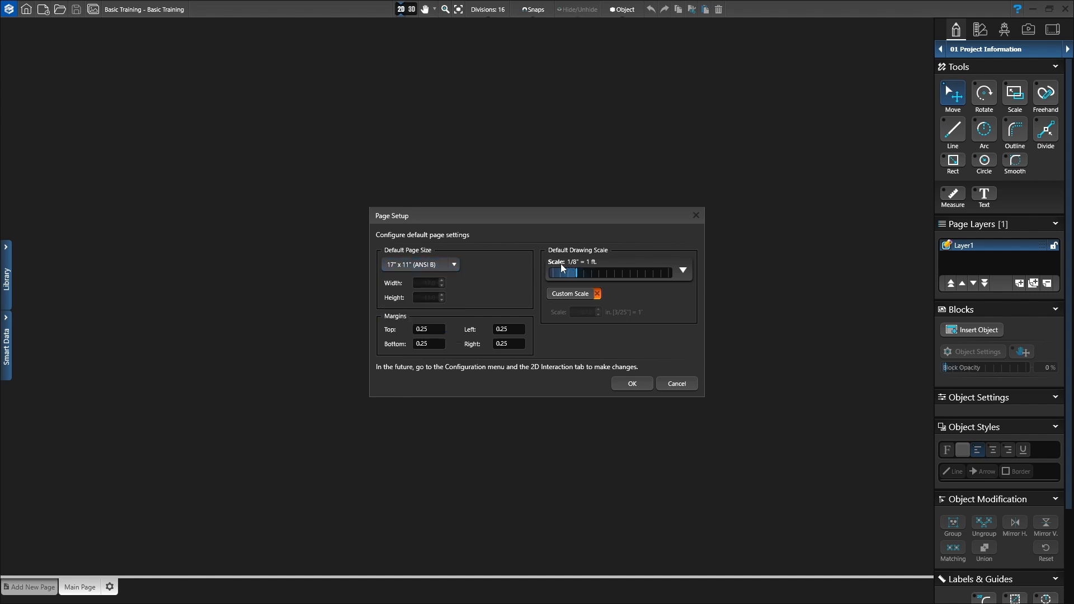
pyautogui.click(628, 381)
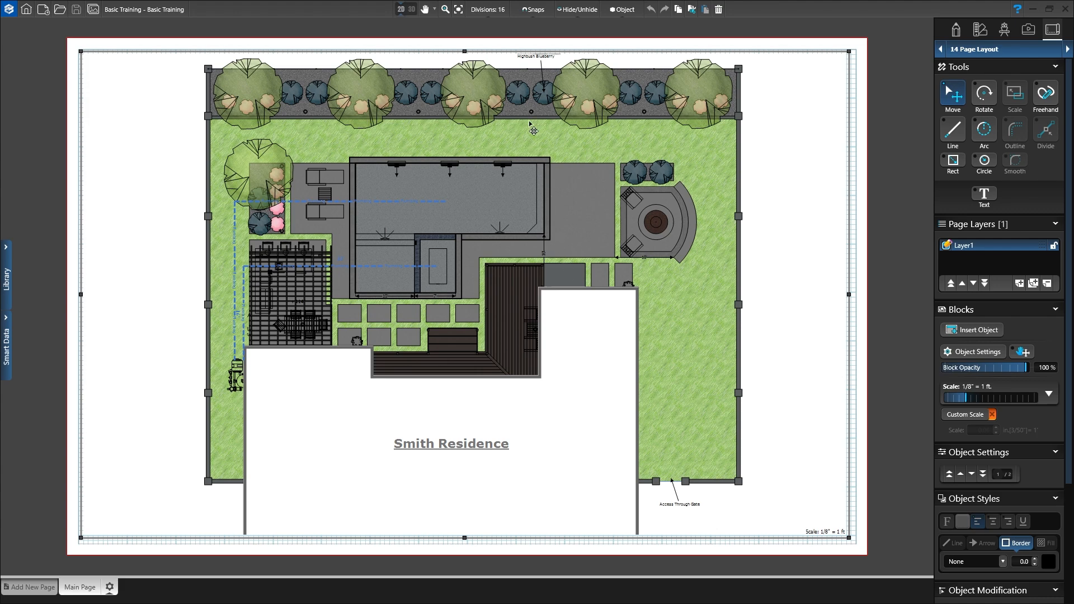
pyautogui.click(532, 10)
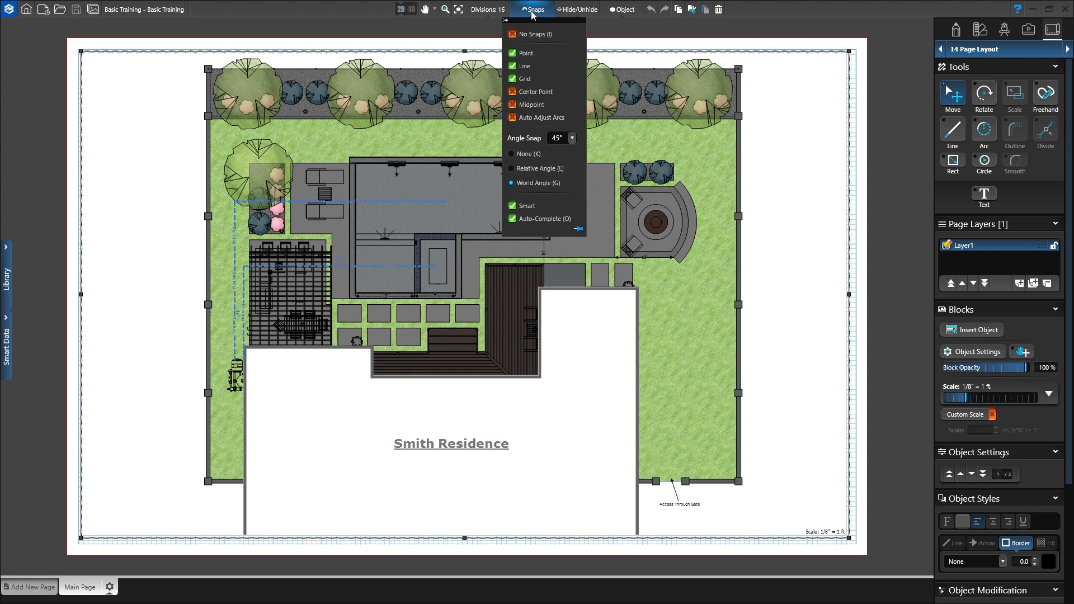
pyautogui.click(531, 15)
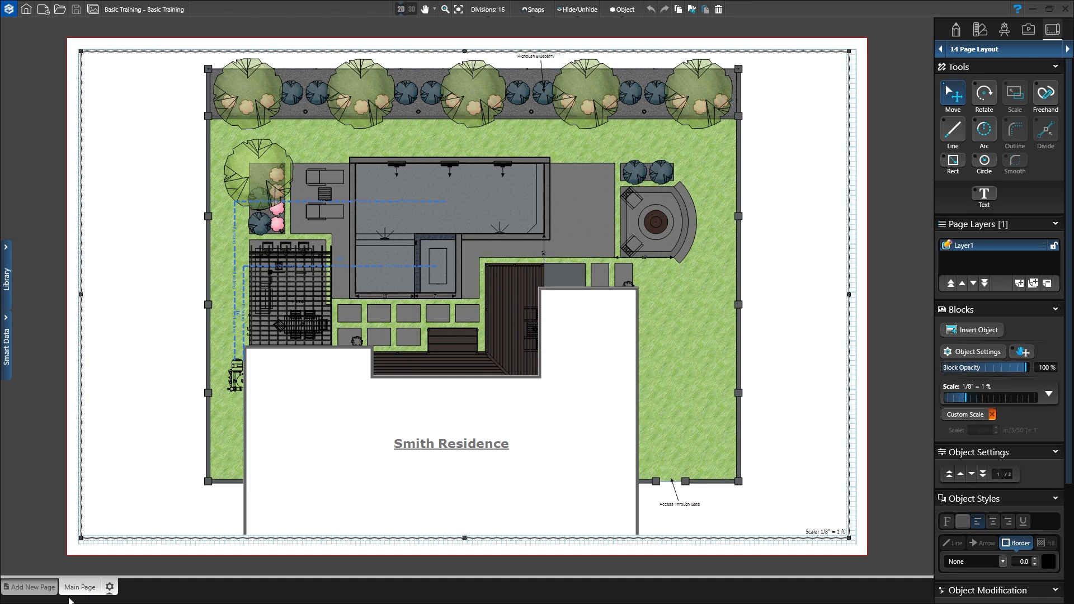
# Rename the main page as Basic Training and set its page size to 11" x 8.5" (ANSI A)
pyautogui.click(110, 588)
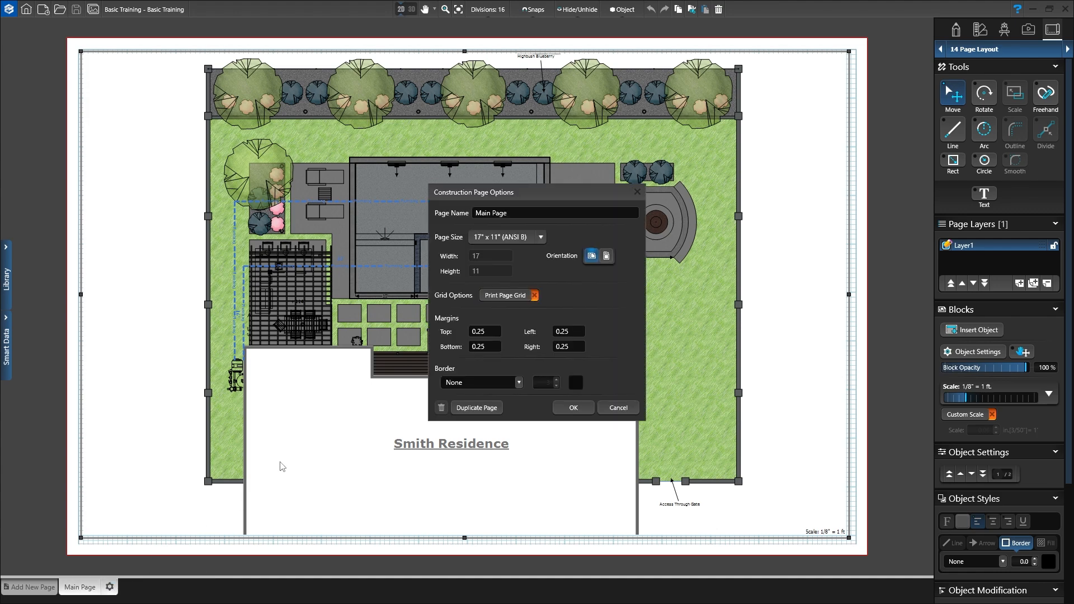
pyautogui.moveTo(524, 215); pyautogui.dragTo(452, 219)
pyautogui.write('Basic Training')
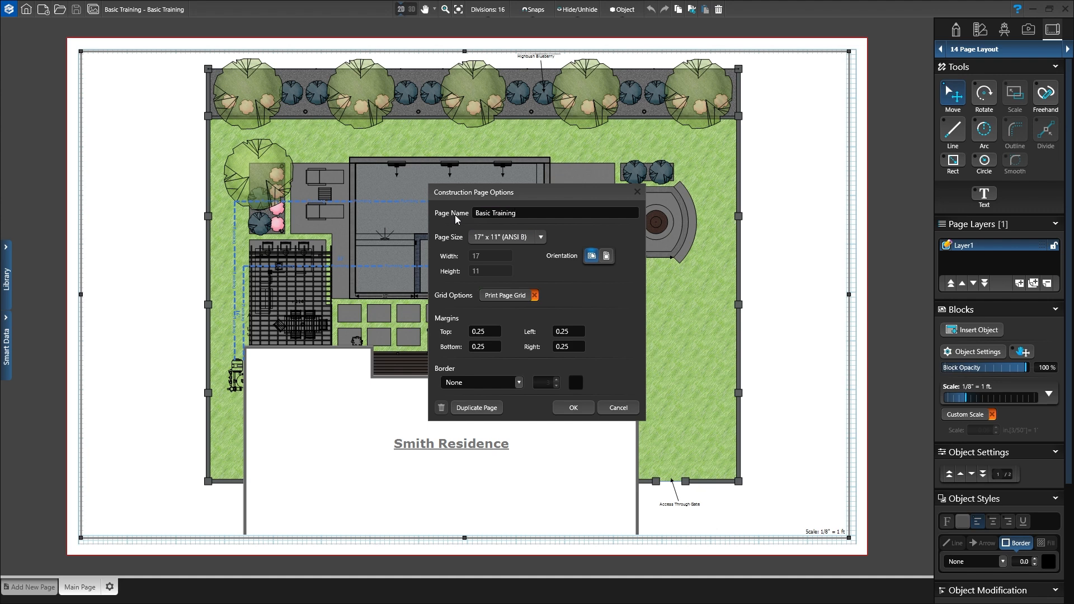
pyautogui.click(540, 238)
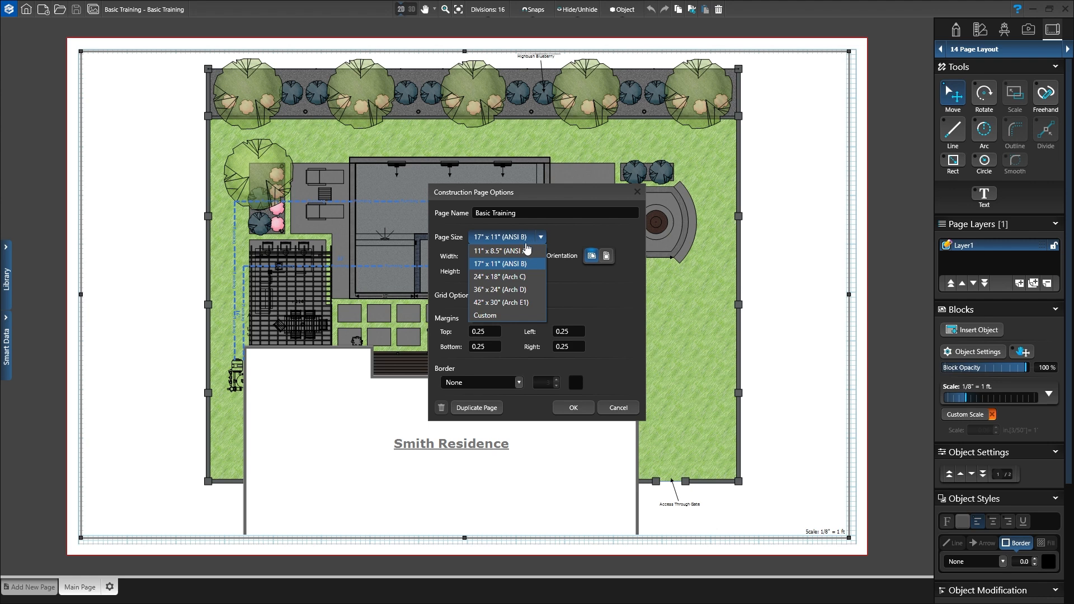
pyautogui.click(496, 250)
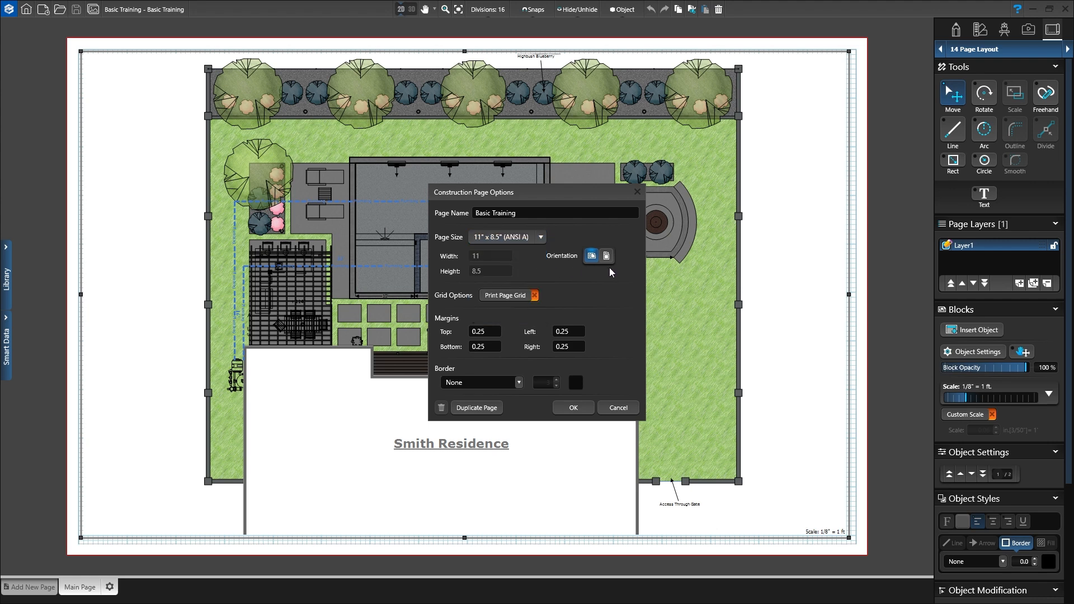
# Add a solid line border around the page and apply the page options
pyautogui.click(486, 382)
pyautogui.click(487, 404)
pyautogui.click(573, 407)
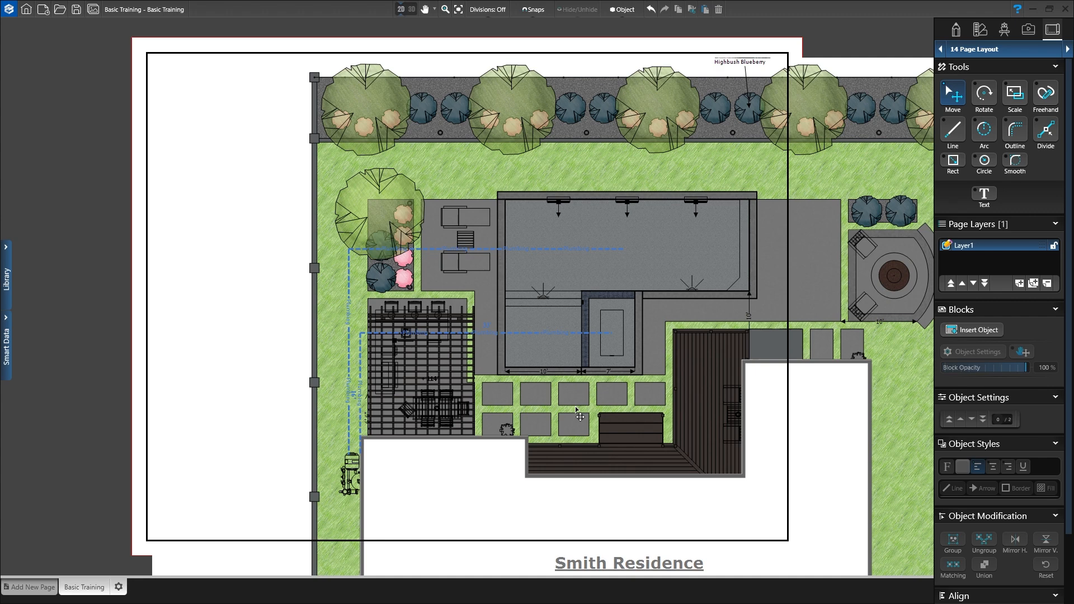
# Shrink the 2D plan view block to the page border's height and about two-thirds of its width, along the border's left side
pyautogui.scroll(-3, 575, 406)
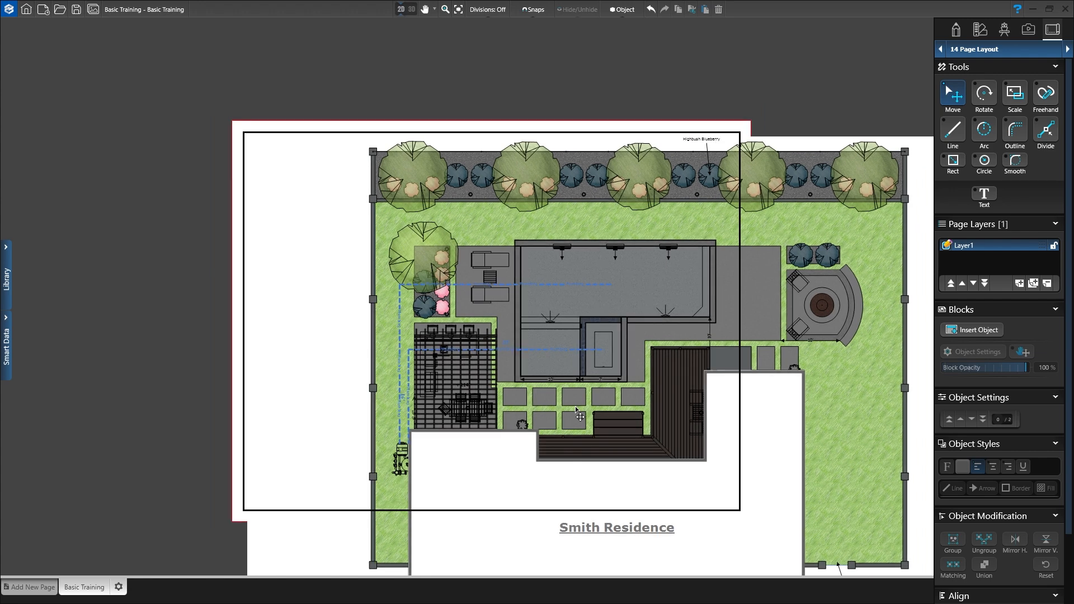
pyautogui.moveTo(576, 406)
pyautogui.mouseDown(button='middle')
pyautogui.moveTo(522, 327)
pyautogui.moveTo(434, 322)
pyautogui.mouseUp(button='middle')
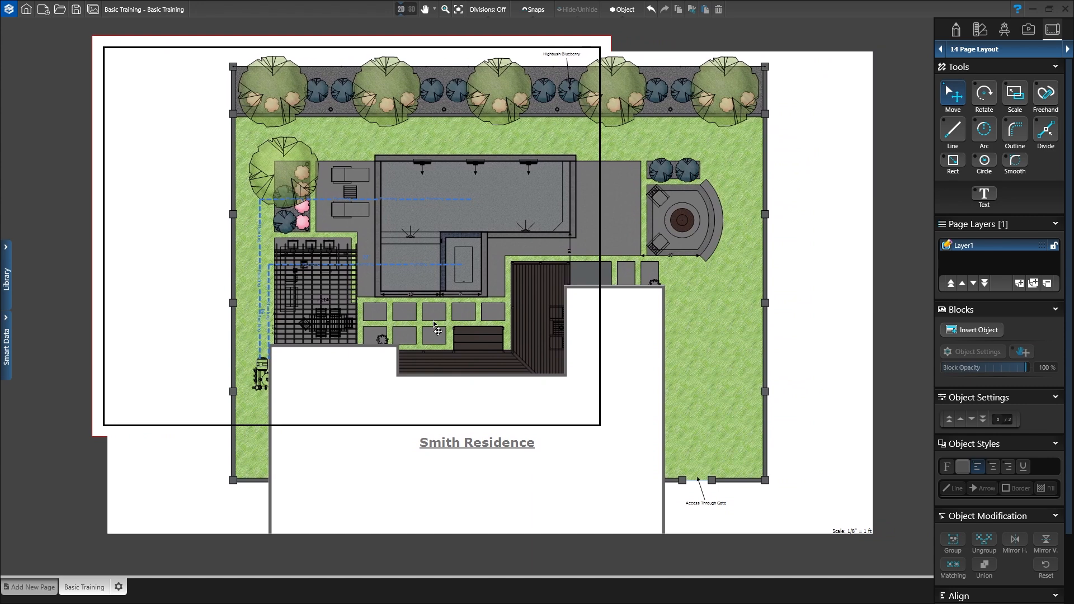
pyautogui.click(433, 320)
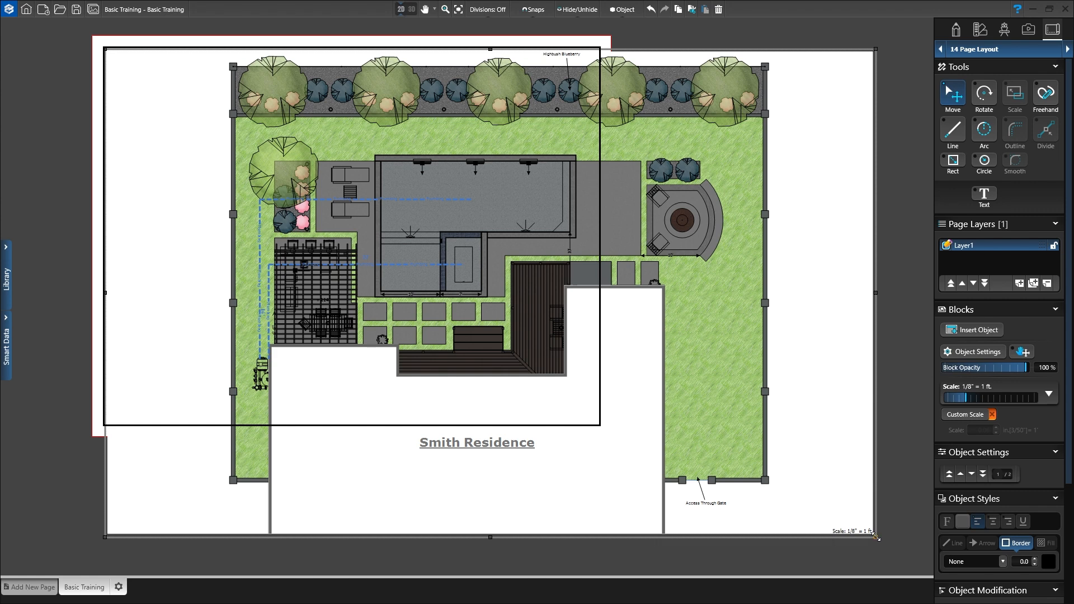
pyautogui.moveTo(876, 537)
pyautogui.mouseDown()
pyautogui.moveTo(663, 434)
pyautogui.moveTo(598, 425)
pyautogui.mouseUp()
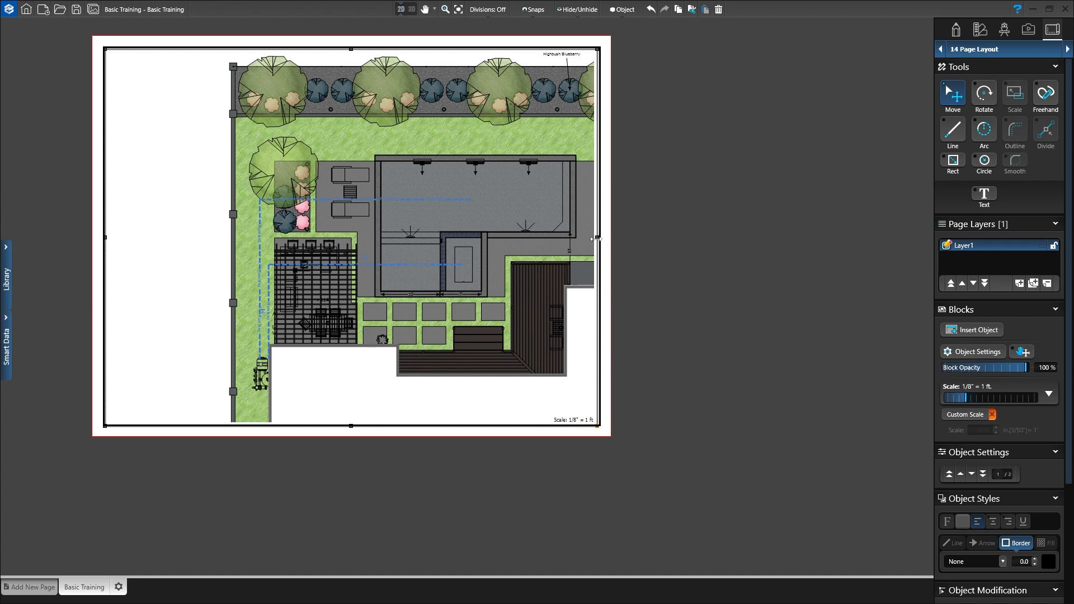
pyautogui.moveTo(595, 239); pyautogui.dragTo(442, 237)
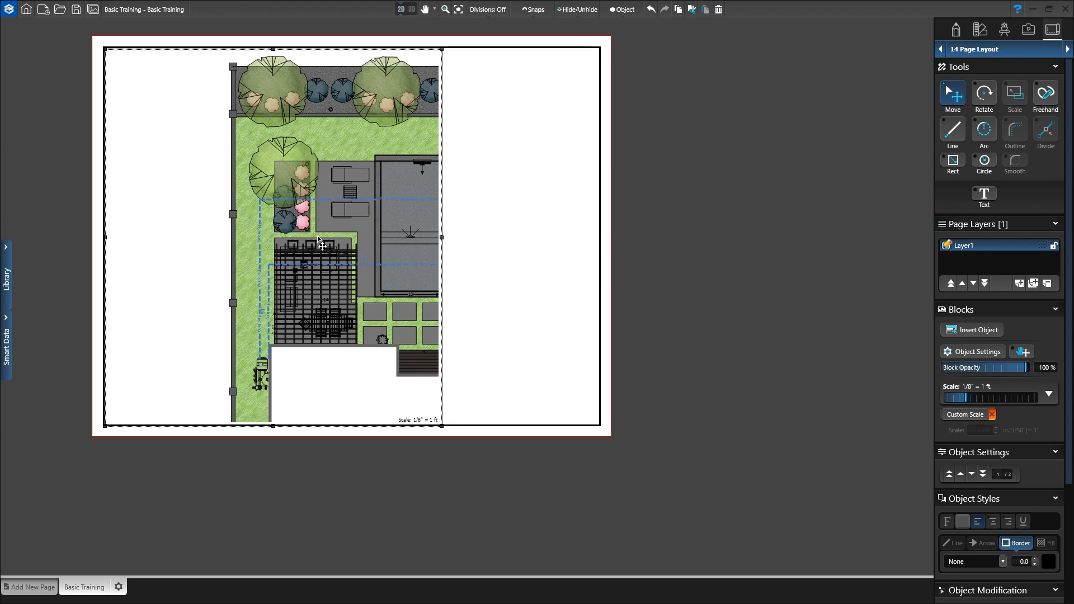
pyautogui.moveTo(320, 238); pyautogui.dragTo(321, 239)
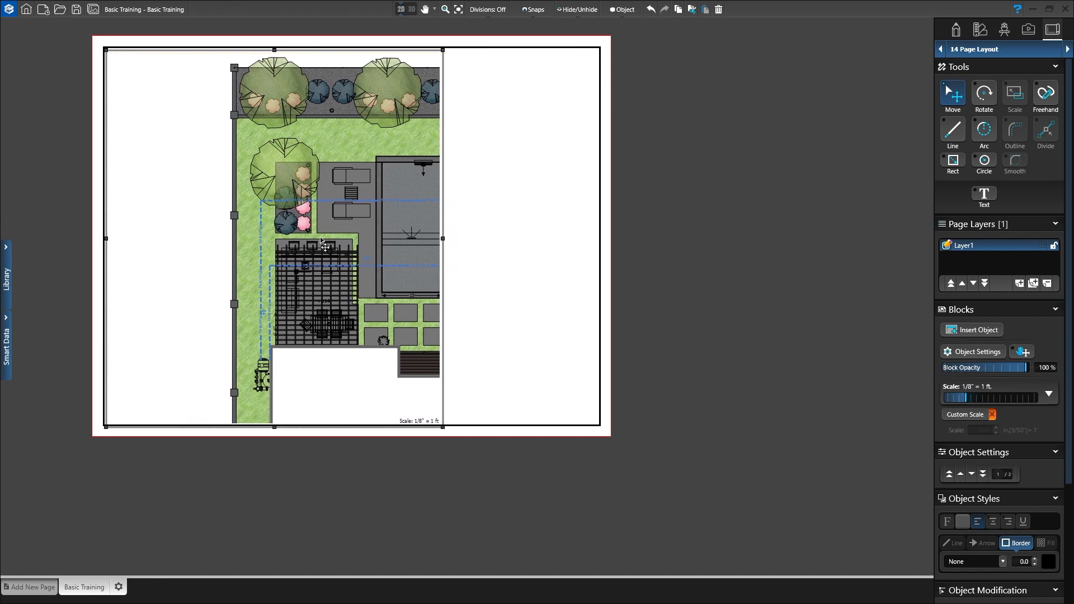
# Try to rotate the 2D plan view block on the page
pyautogui.press('r')
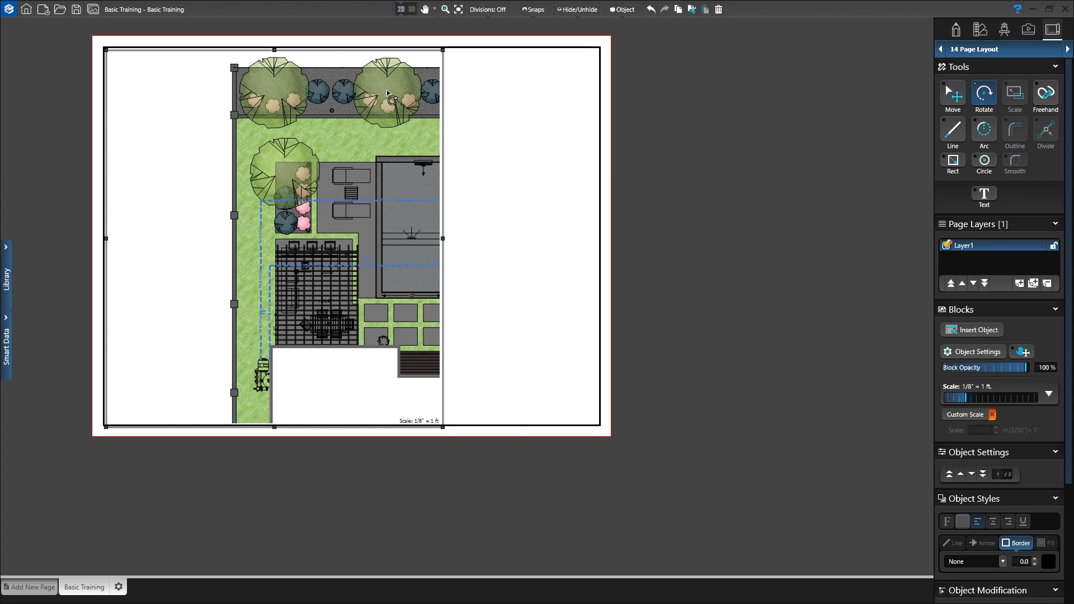
pyautogui.press('Escape')
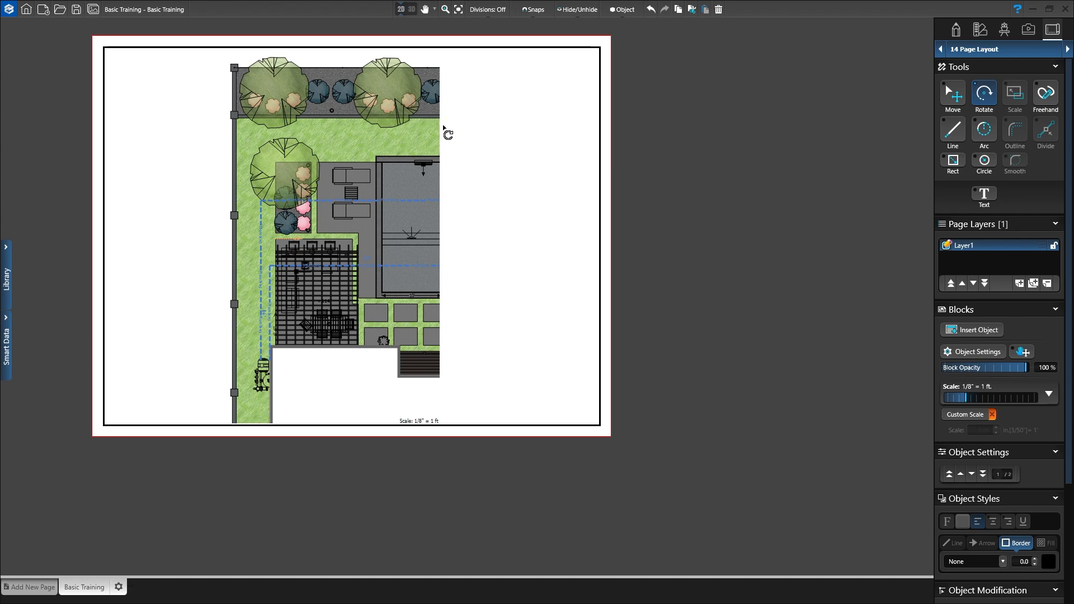
pyautogui.click(486, 324)
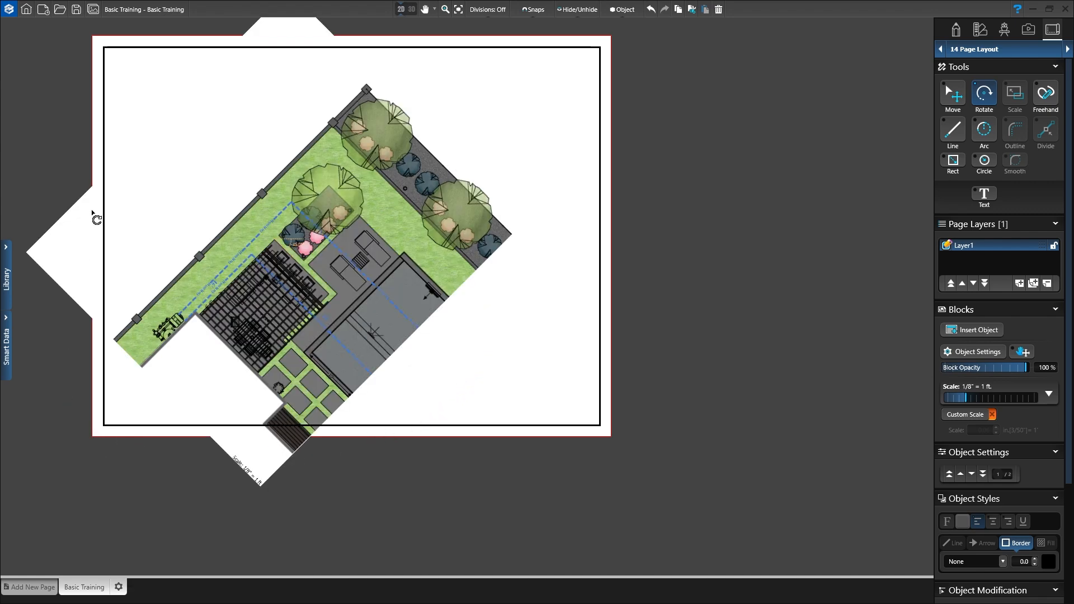
pyautogui.click(211, 66)
pyautogui.click(330, 78)
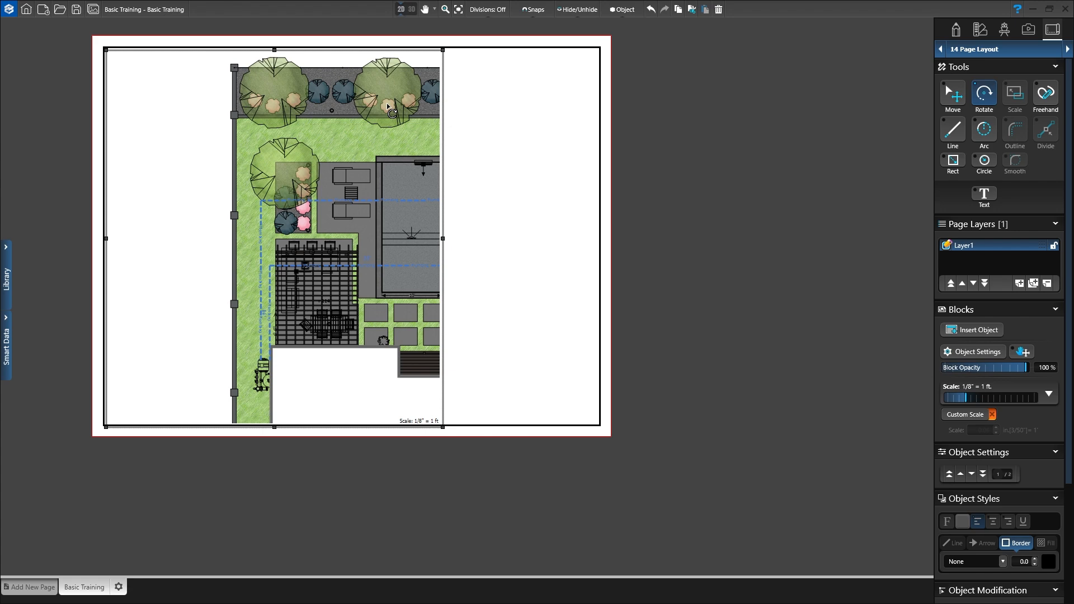
# Fit the entire site plan inside the 2D view block
pyautogui.click(457, 11)
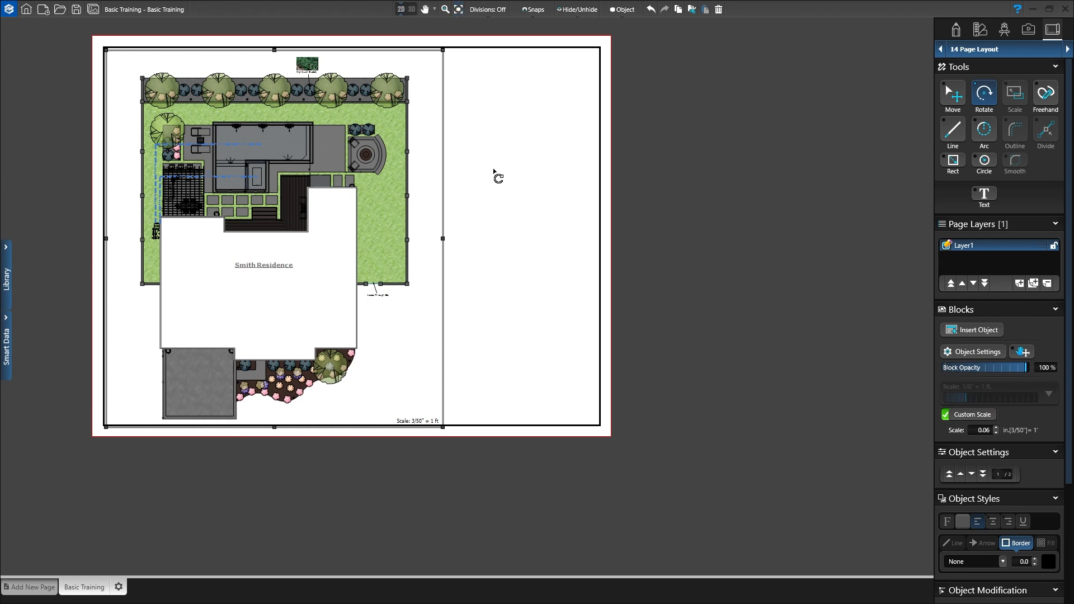
pyautogui.scroll(2, 495, 208)
pyautogui.moveTo(496, 211); pyautogui.dragTo(633, 247, button='middle')
pyautogui.scroll(1, 613, 268)
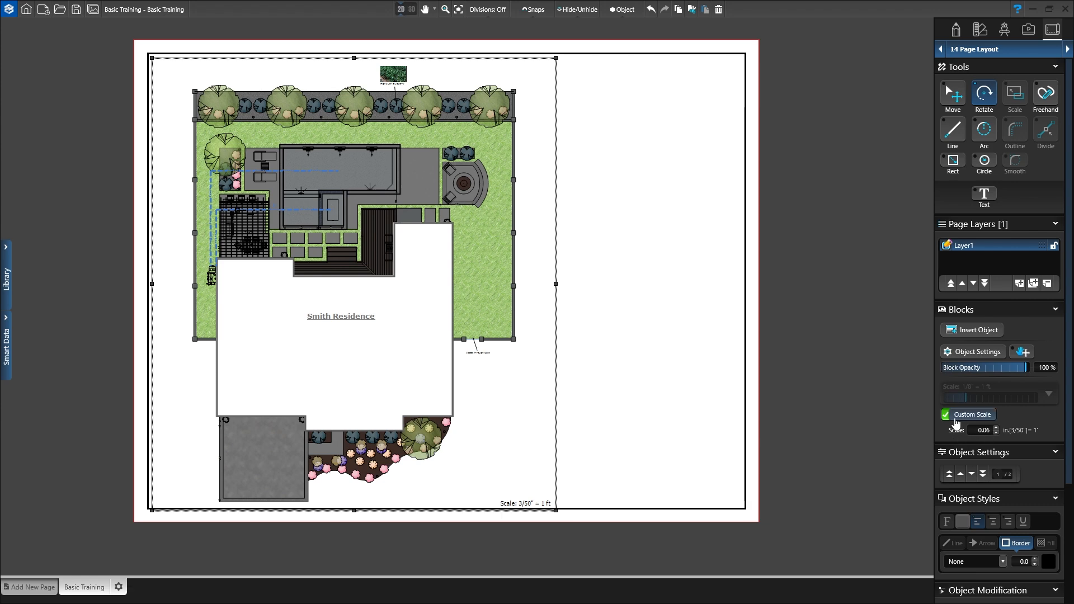
# Set the plan view's standard scale to 1/16" = 1 ft and shift the drawing slightly downward inside its block
pyautogui.click(947, 415)
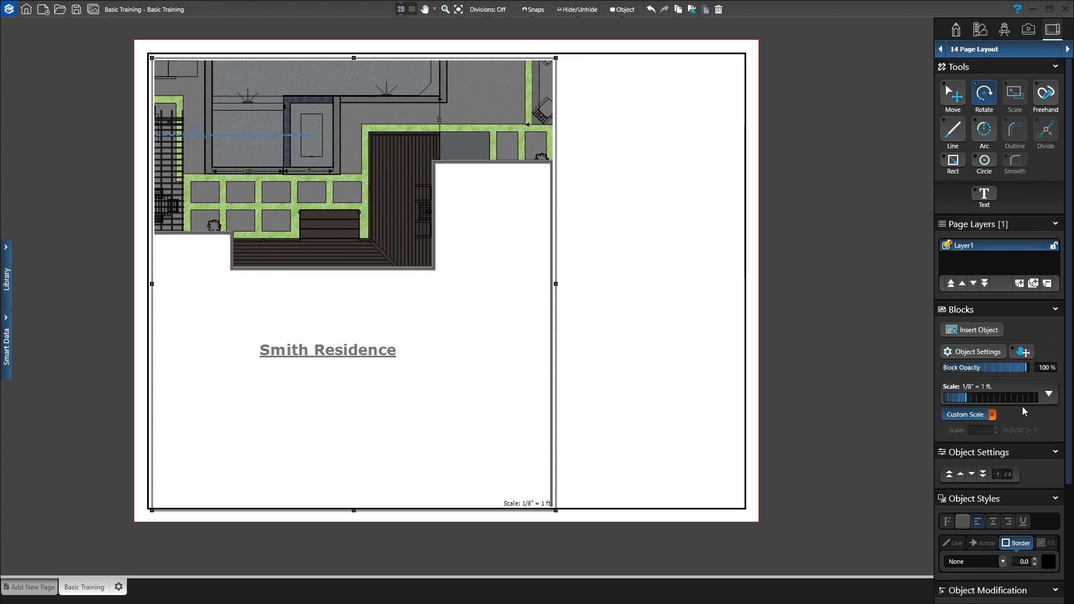
pyautogui.click(1048, 393)
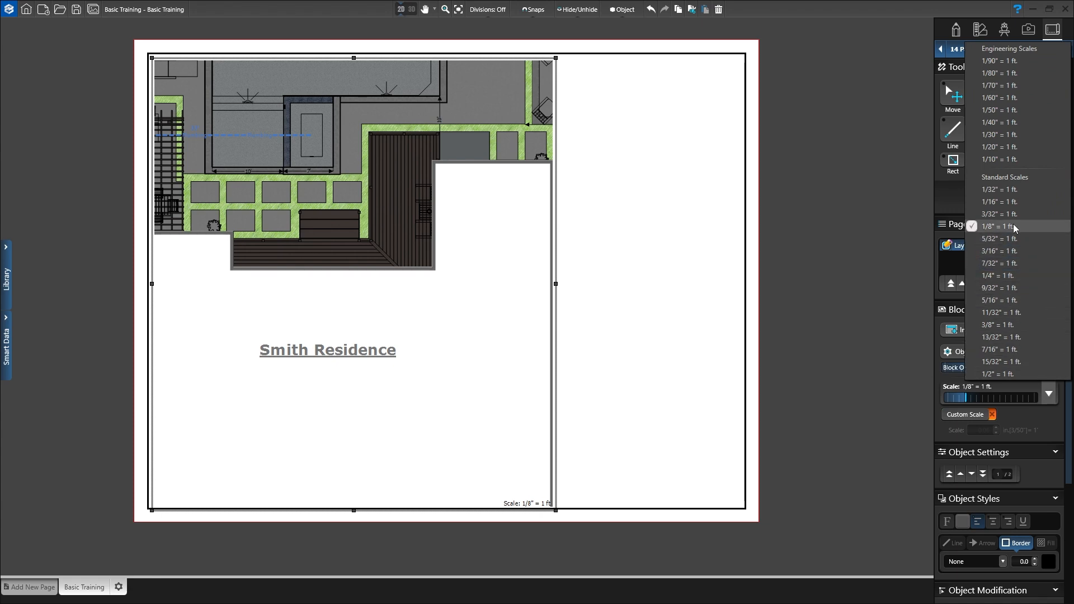
pyautogui.click(1004, 202)
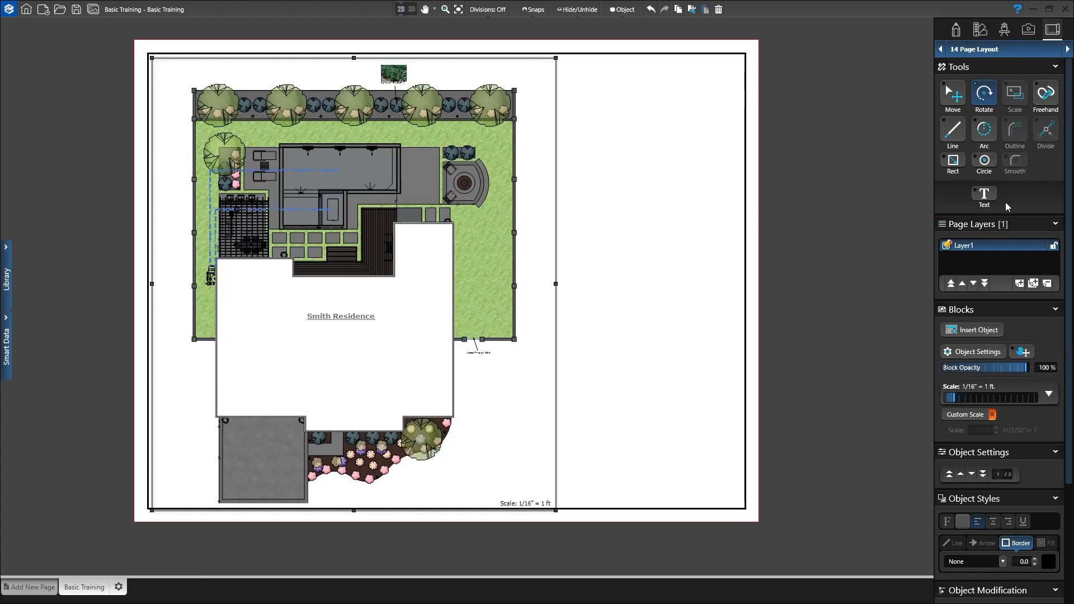
pyautogui.click(1022, 354)
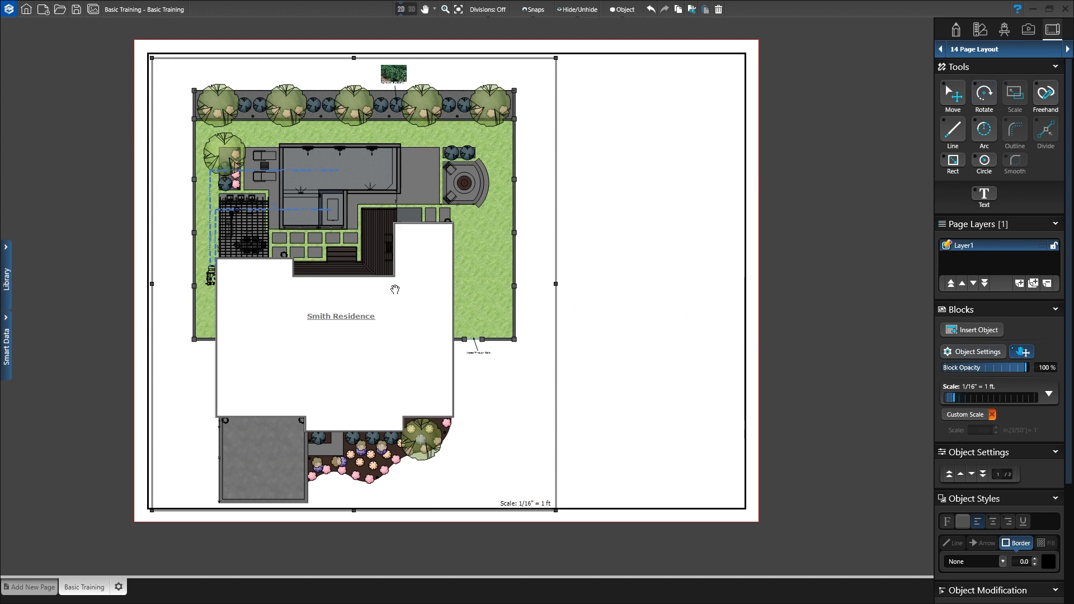
pyautogui.moveTo(366, 278)
pyautogui.mouseDown()
pyautogui.moveTo(381, 283)
pyautogui.moveTo(366, 294)
pyautogui.moveTo(344, 259)
pyautogui.moveTo(367, 268)
pyautogui.moveTo(366, 286)
pyautogui.mouseUp()
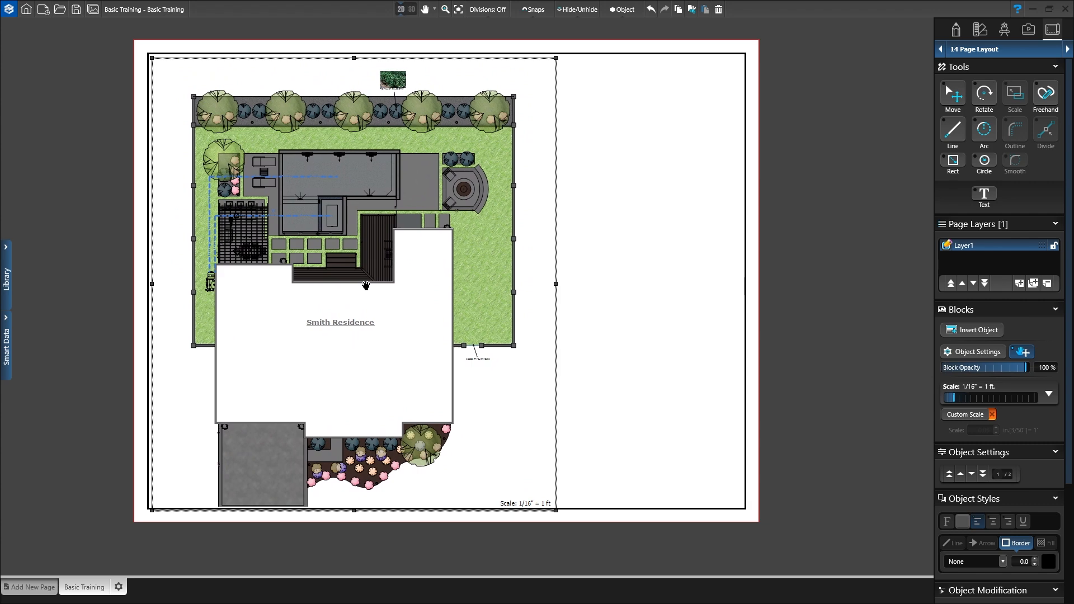
# Hide all Plumbing and Electrical markup in the 2D view's settings
pyautogui.click(979, 352)
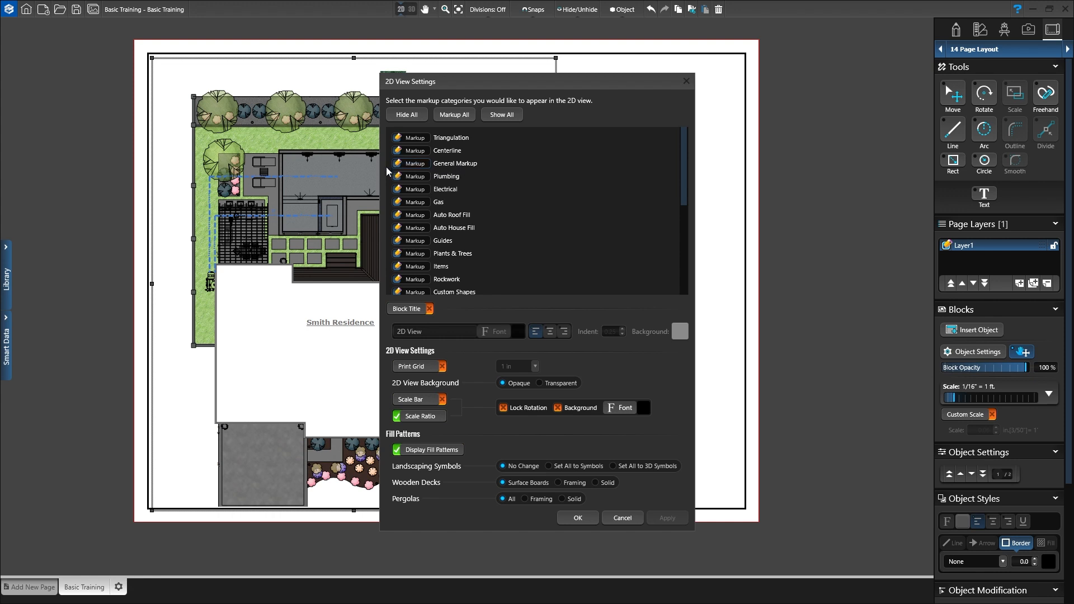
pyautogui.click(397, 176)
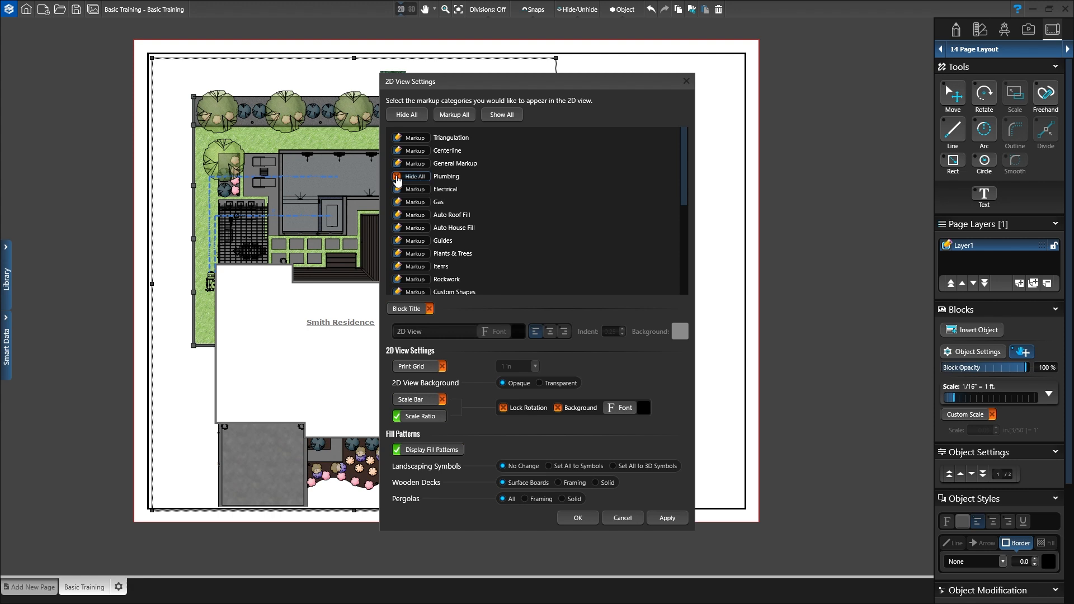
pyautogui.click(397, 189)
pyautogui.click(576, 518)
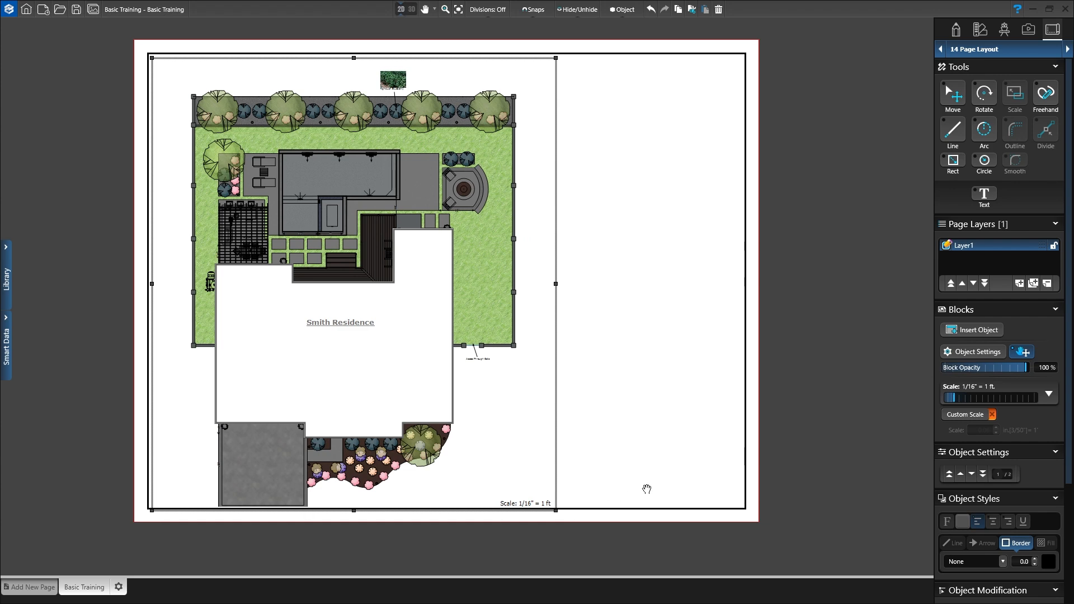
# Insert a Pool Depth Profile block with its block title and border turned on, and place it in the page's upper-right corner
pyautogui.click(972, 332)
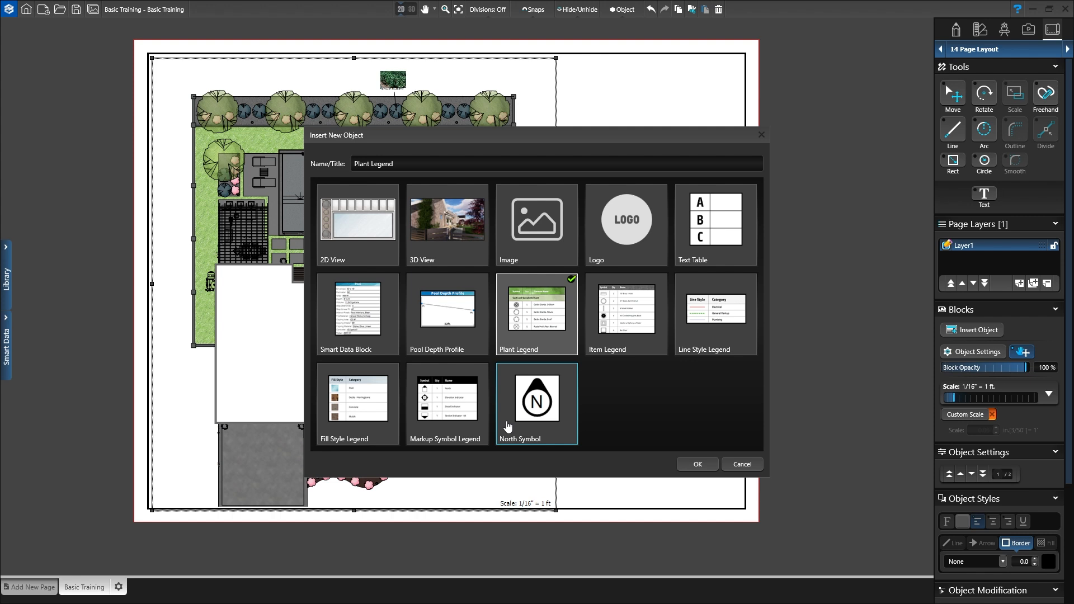
pyautogui.click(443, 342)
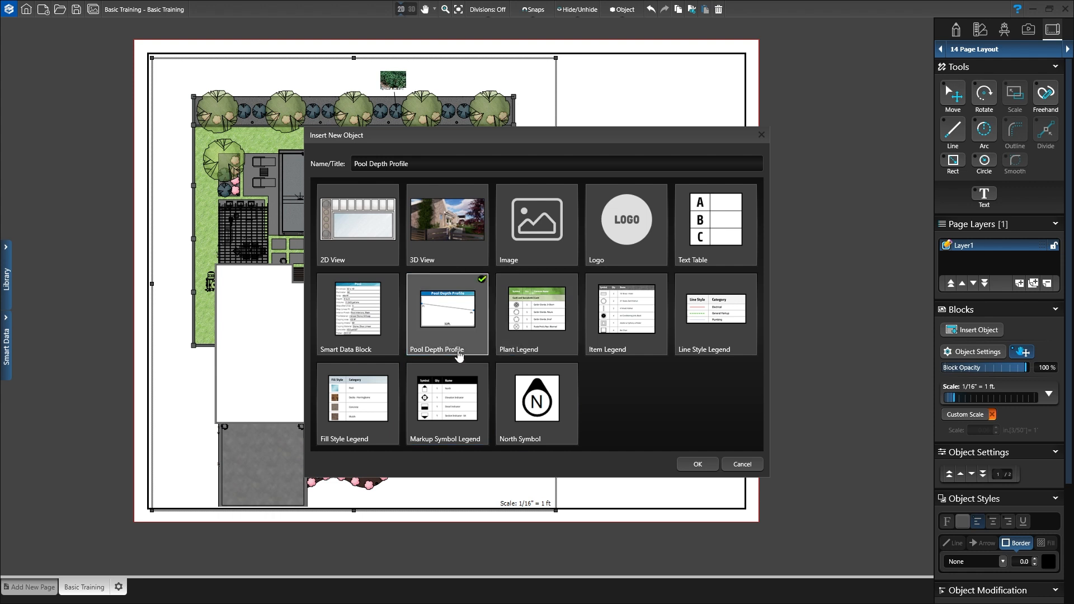
pyautogui.click(694, 464)
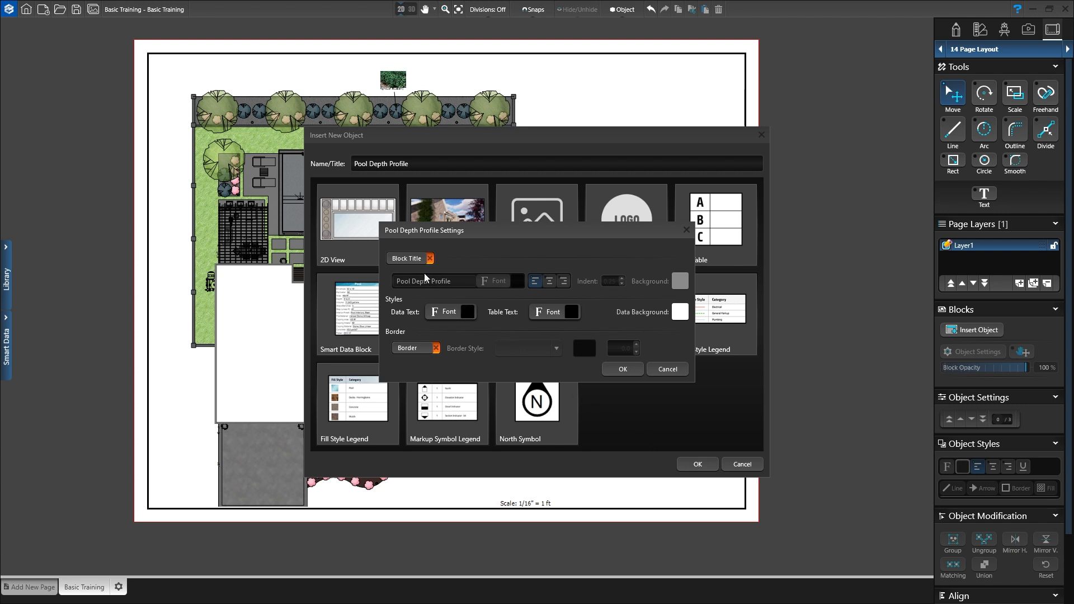
pyautogui.click(413, 262)
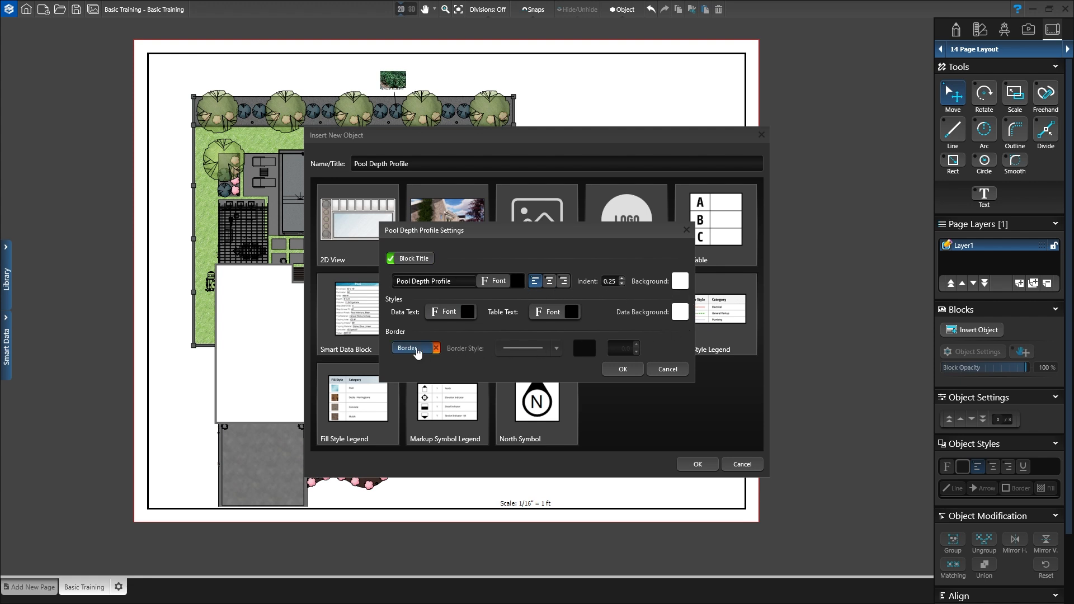
pyautogui.click(415, 349)
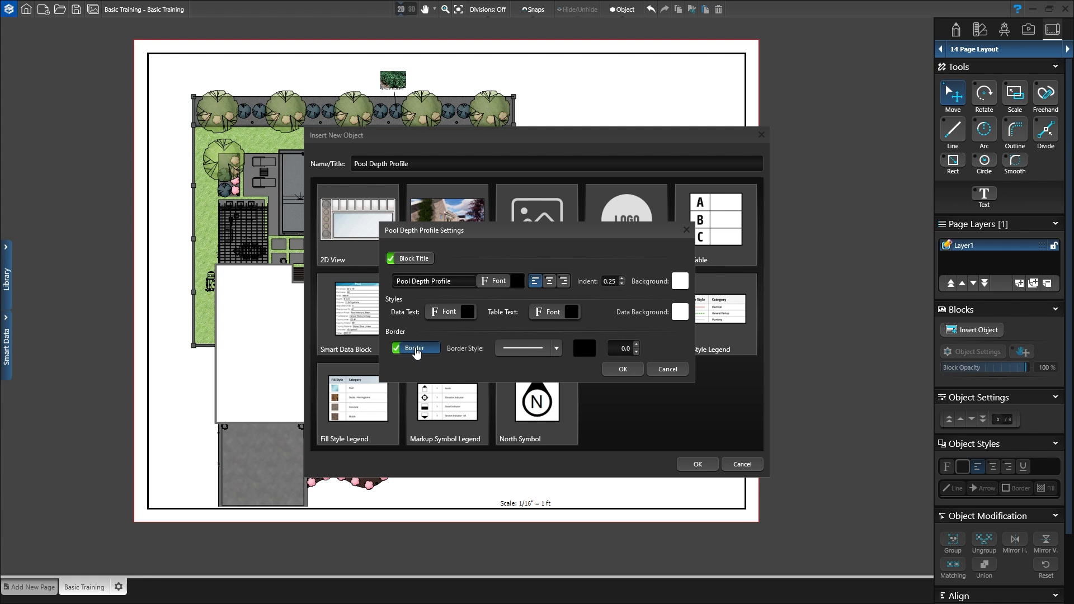
pyautogui.click(624, 370)
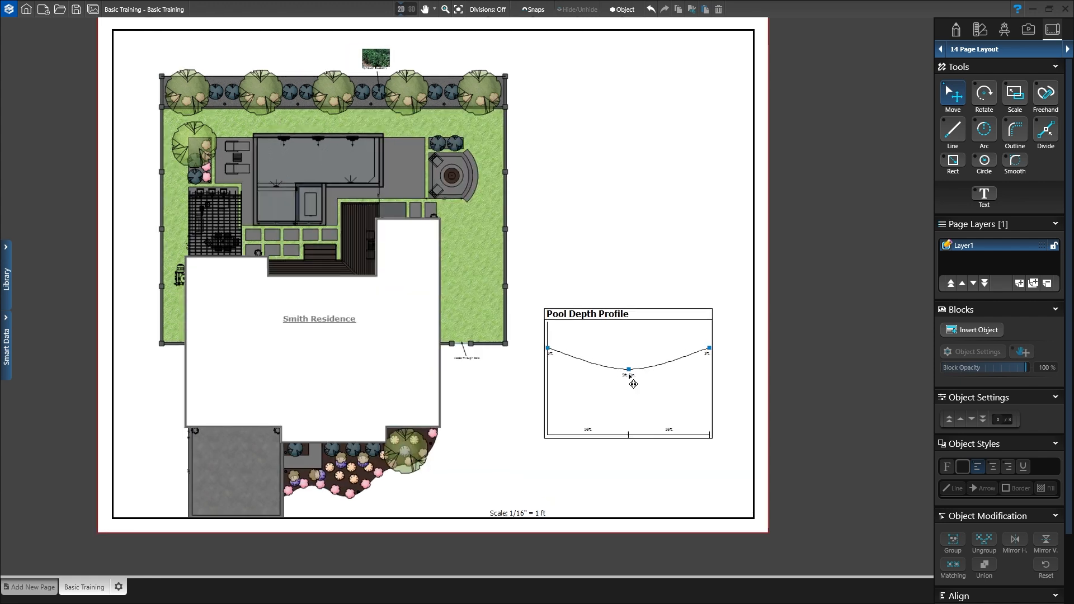
pyautogui.scroll(2, 619, 355)
pyautogui.moveTo(650, 376); pyautogui.dragTo(716, 133)
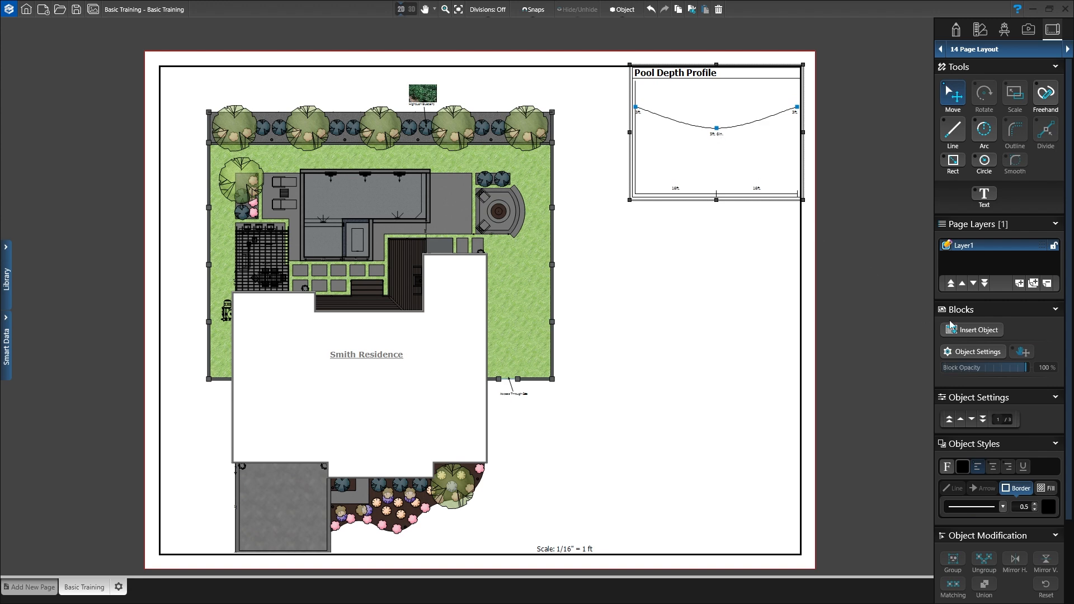
# Begin inserting a Plant Legend block on the page
pyautogui.click(972, 331)
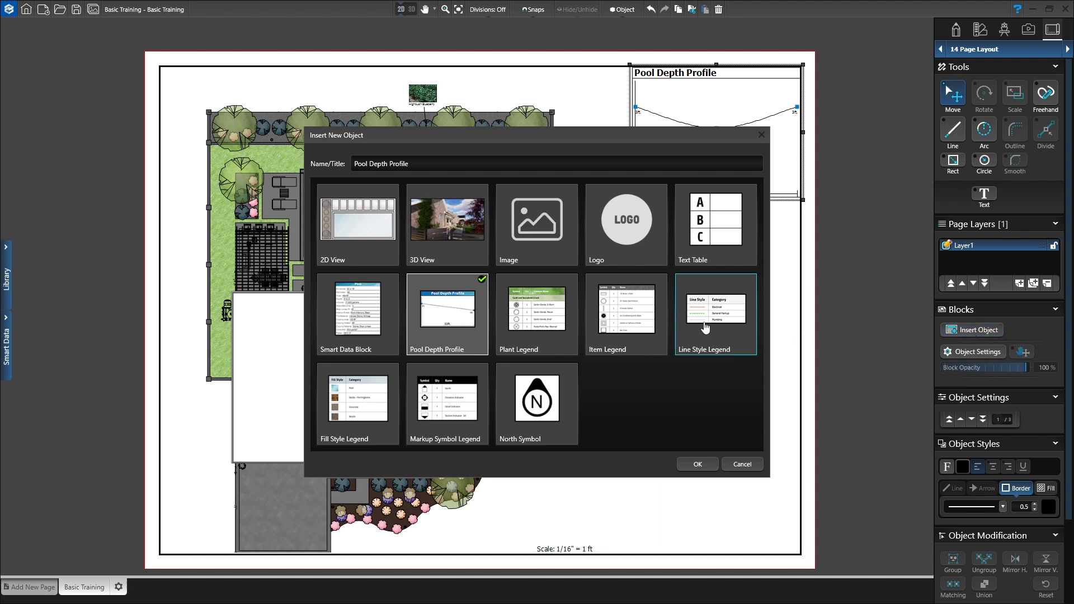
pyautogui.click(539, 316)
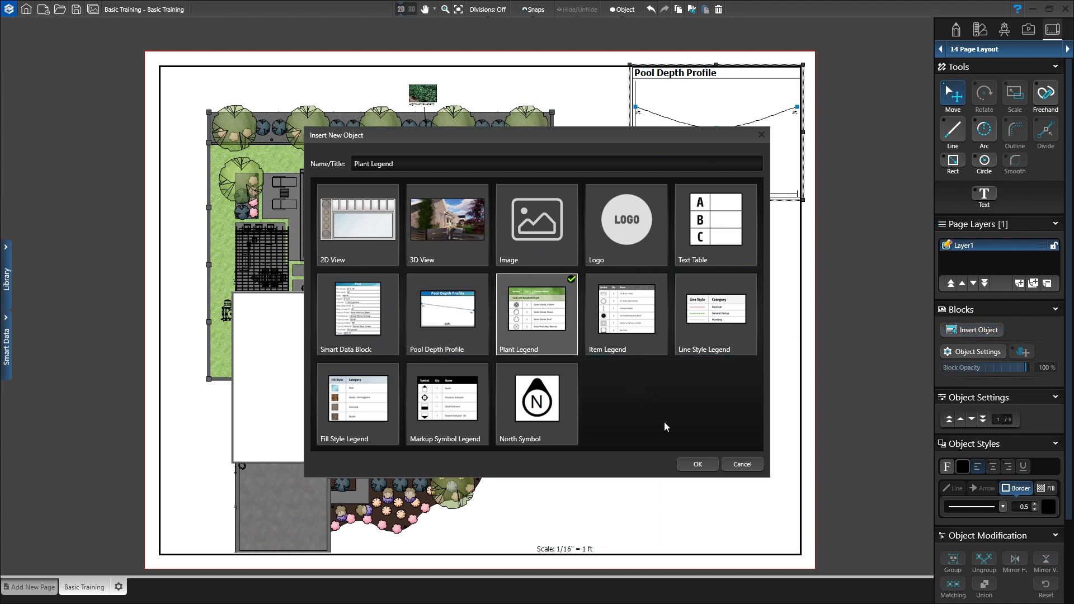
pyautogui.click(694, 464)
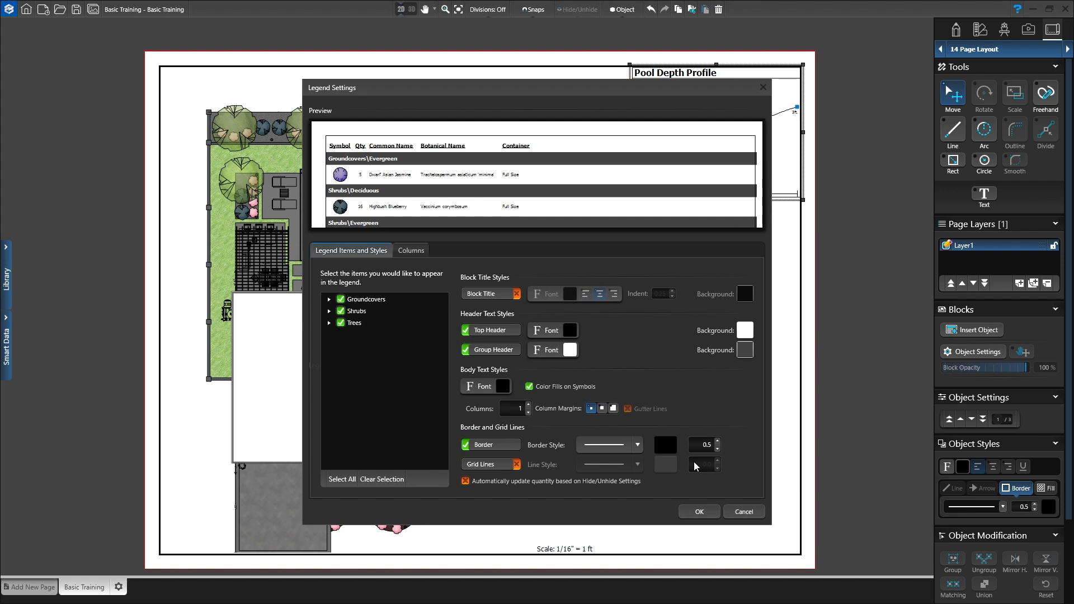
# Try leaving the Evergreen groundcovers out of the plant legend
pyautogui.click(328, 299)
pyautogui.click(355, 311)
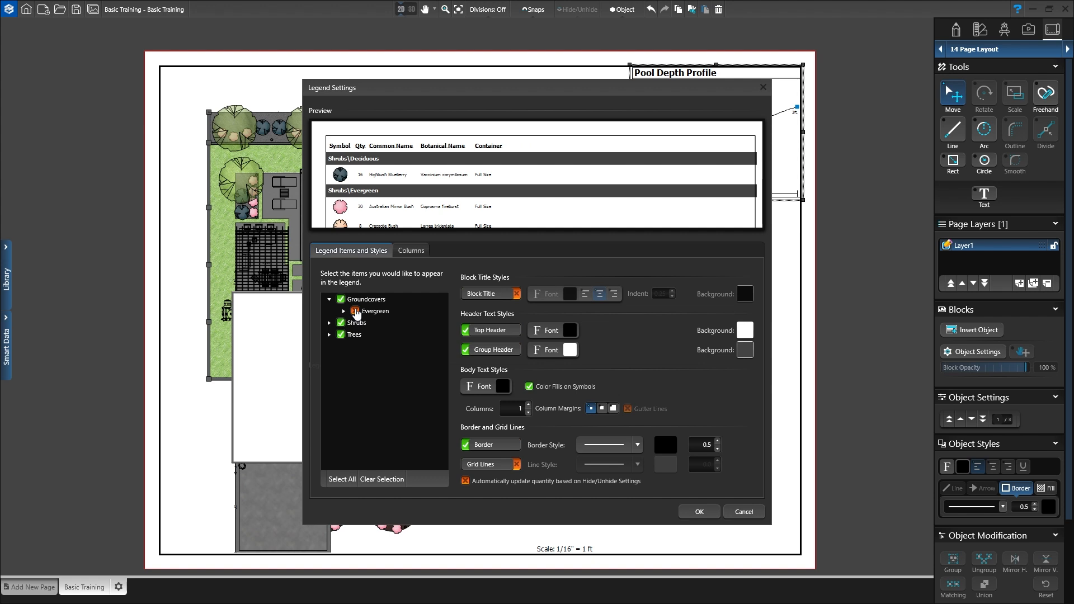
pyautogui.click(355, 311)
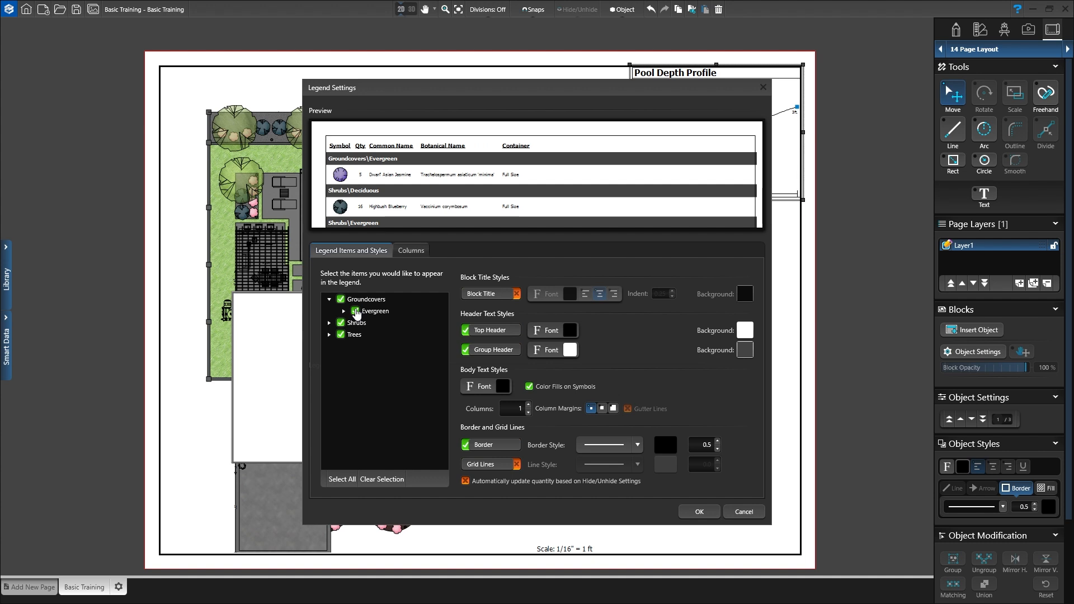
# Turn on the plant legend's block title and give it a solid olive-green background
pyautogui.click(492, 296)
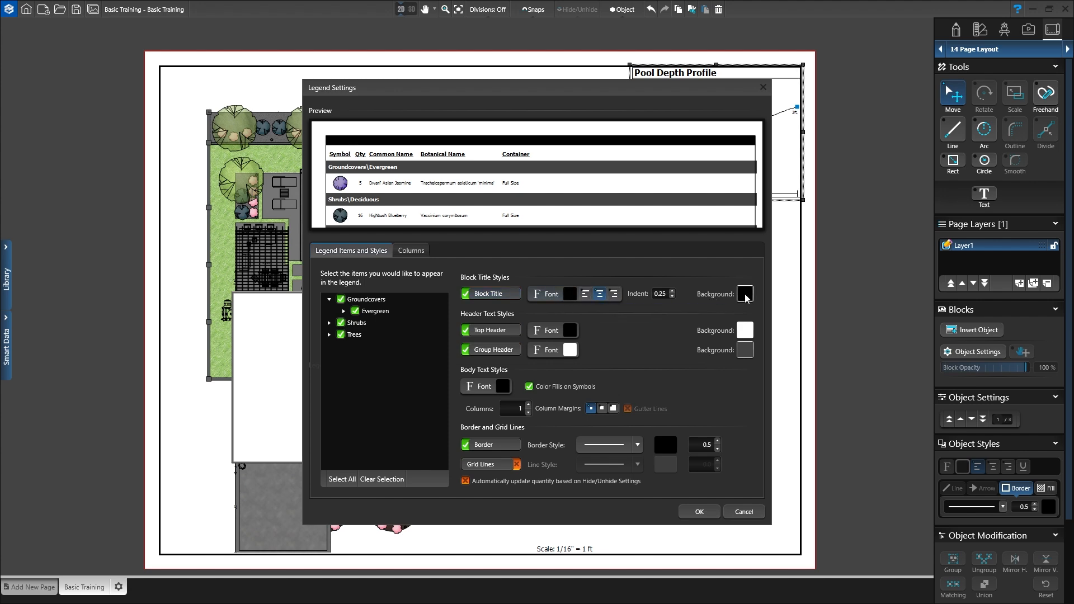
pyautogui.click(745, 295)
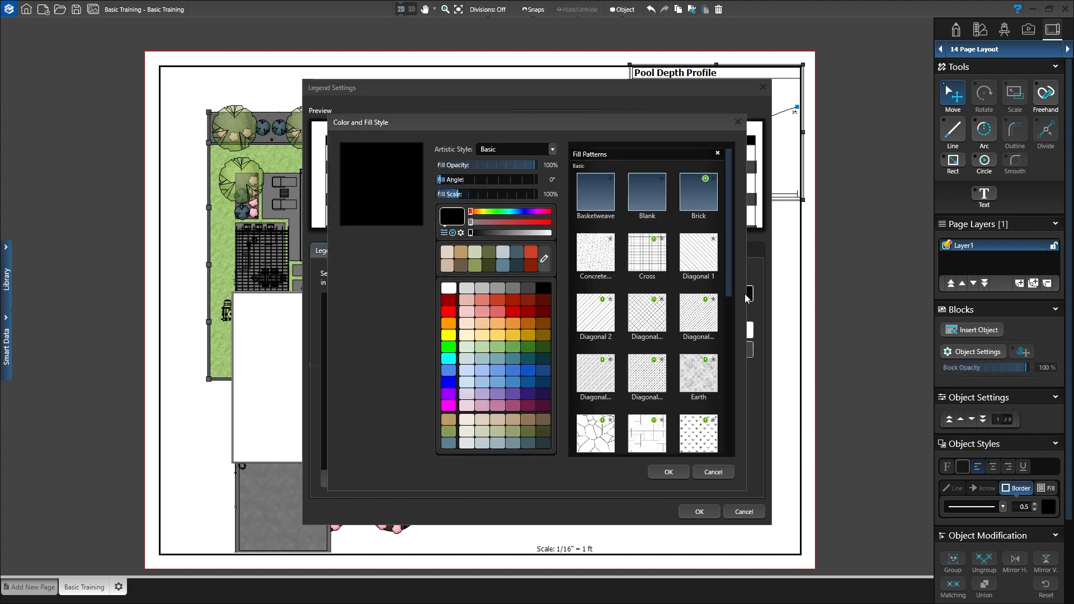
pyautogui.click(475, 268)
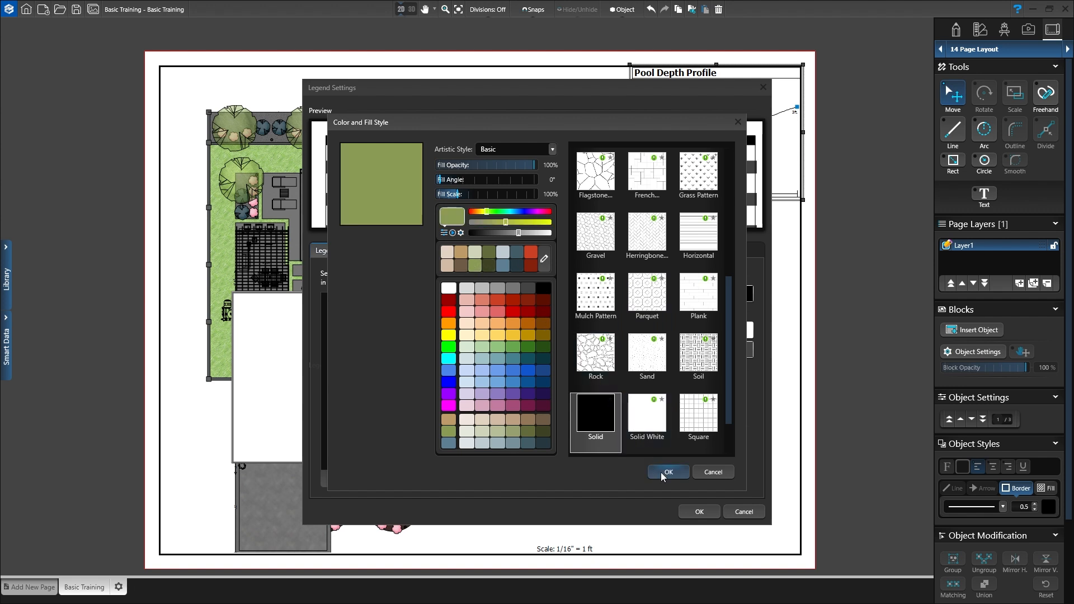
pyautogui.click(661, 473)
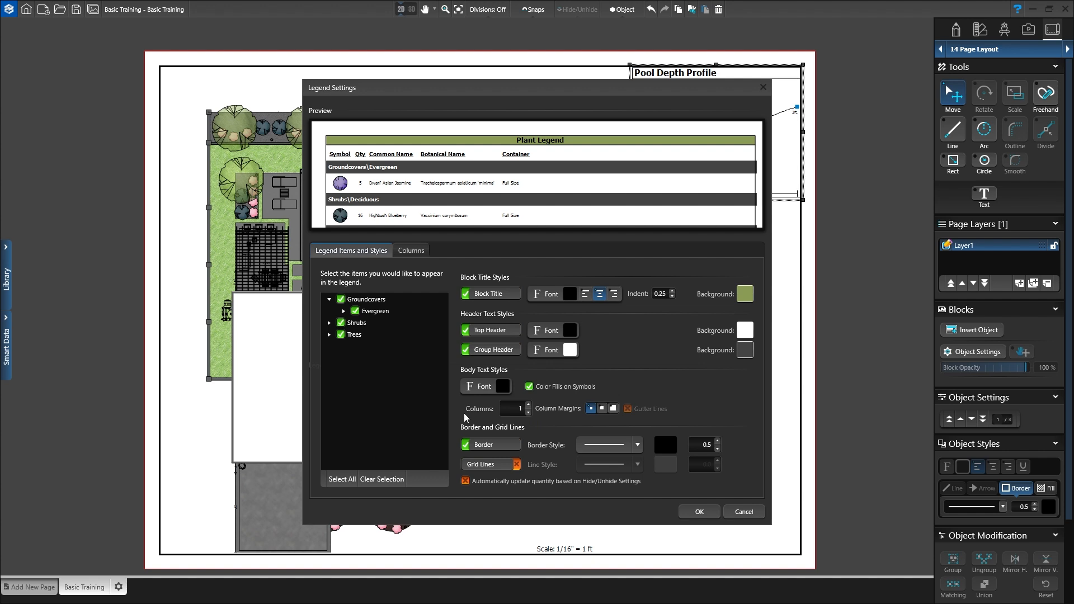
# Turn on the plant legend's grid lines and place the legend directly below the pool depth profile
pyautogui.click(478, 465)
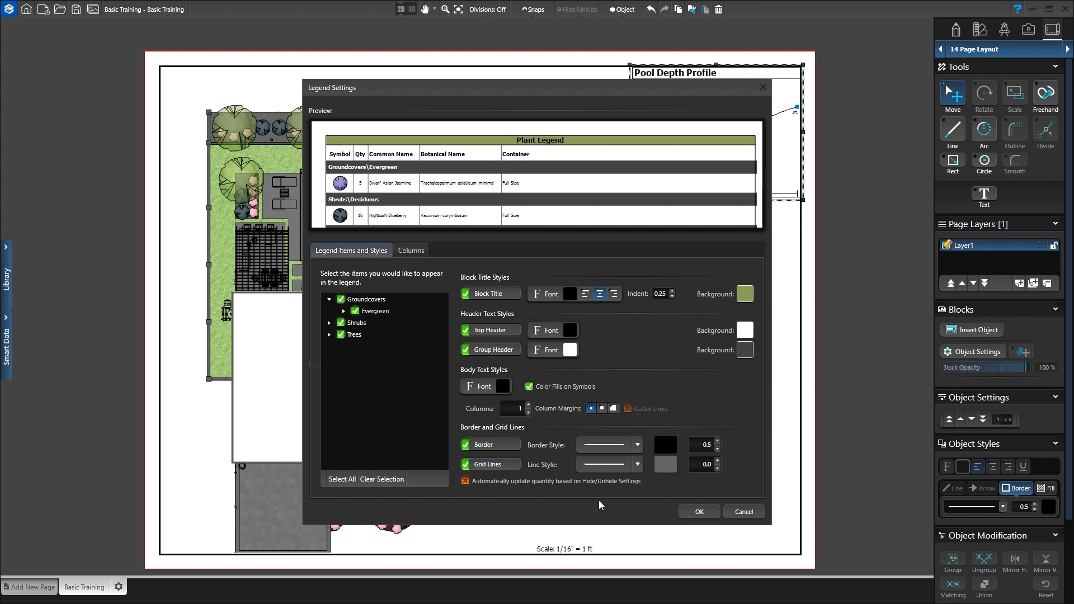
pyautogui.click(699, 512)
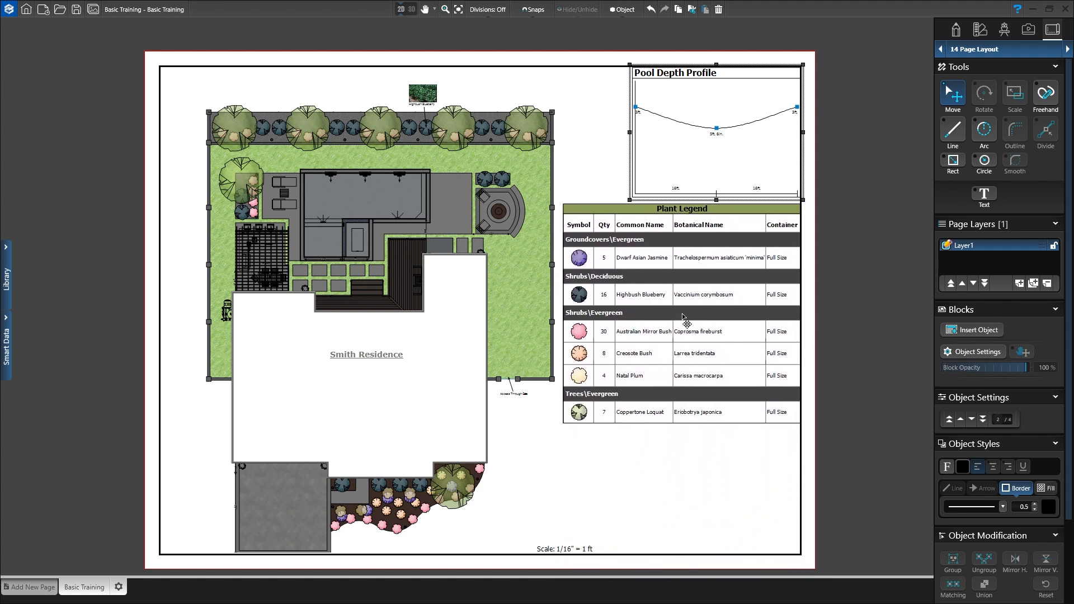
pyautogui.click(682, 315)
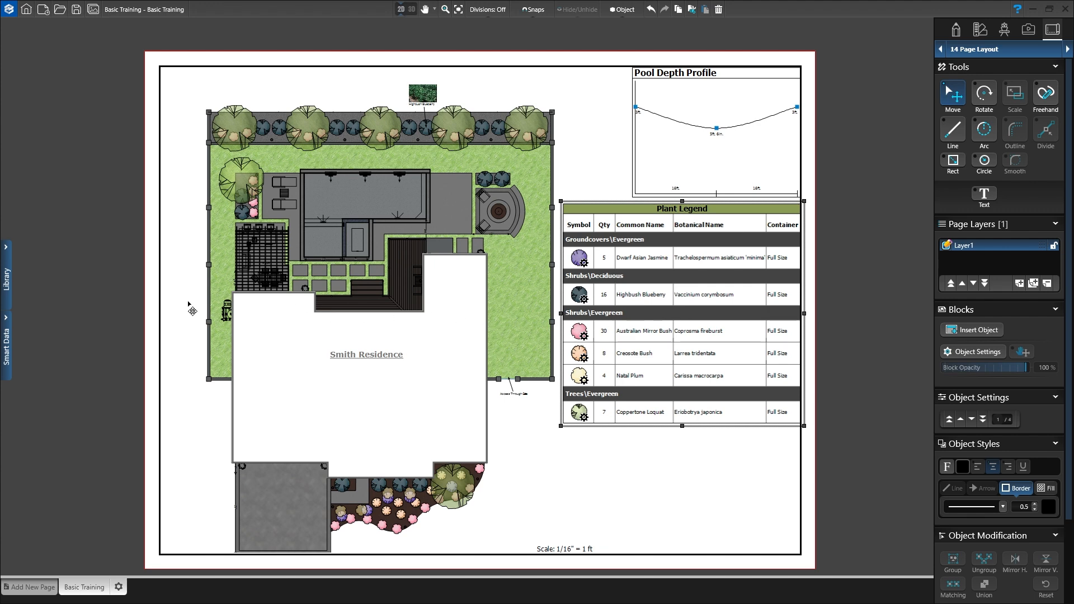
# Save the selected legend to the Construction library as a template named Plant Legend, in category Blocks and type My Groups
pyautogui.click(7, 283)
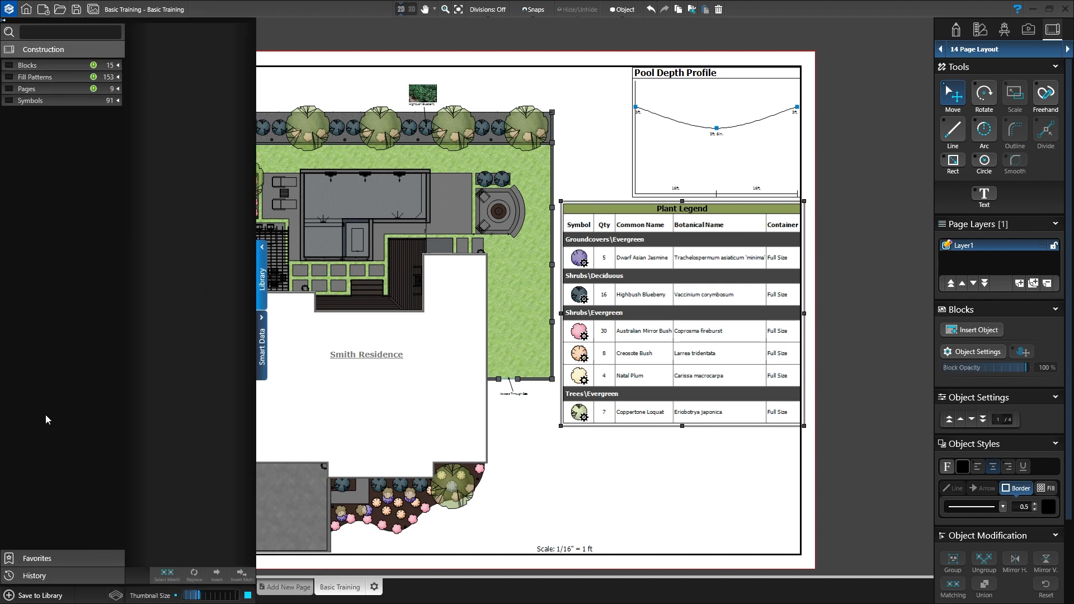
pyautogui.click(34, 596)
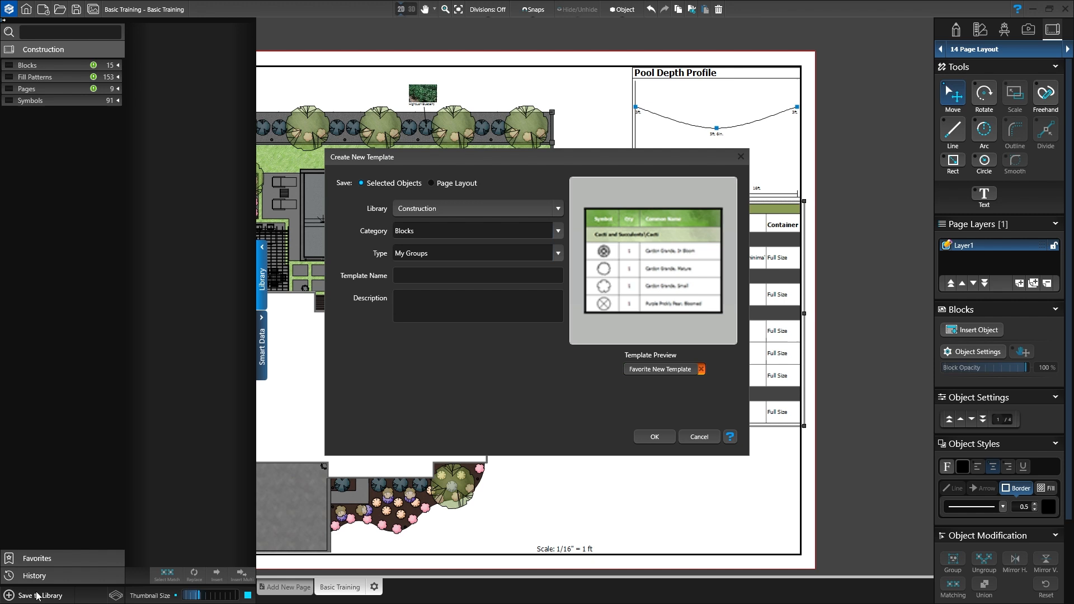
pyautogui.click(559, 232)
pyautogui.click(558, 234)
pyautogui.click(557, 253)
pyautogui.click(478, 276)
pyautogui.write('Plant Legend')
pyautogui.click(655, 436)
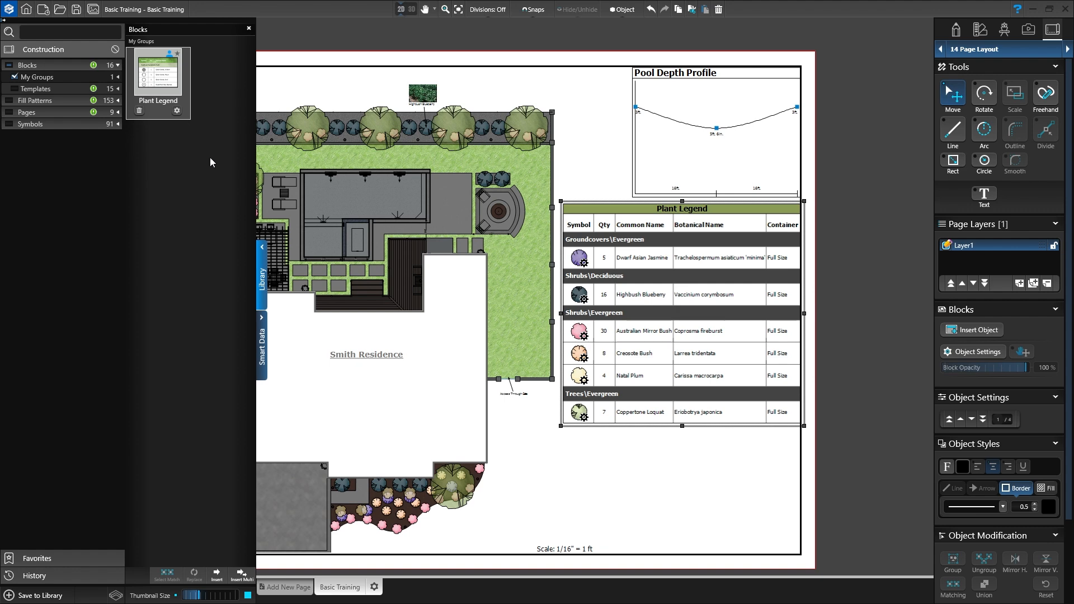
# Save the whole page layout to the Construction library as a template named Basic Training, in category Pages and type My Groups
pyautogui.click(339, 37)
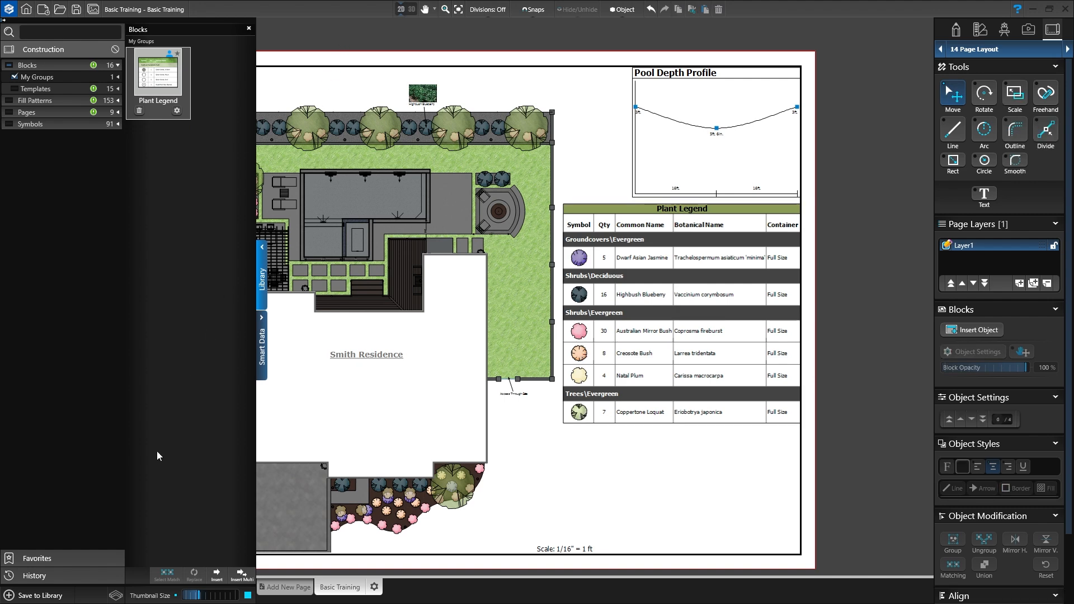
pyautogui.click(50, 596)
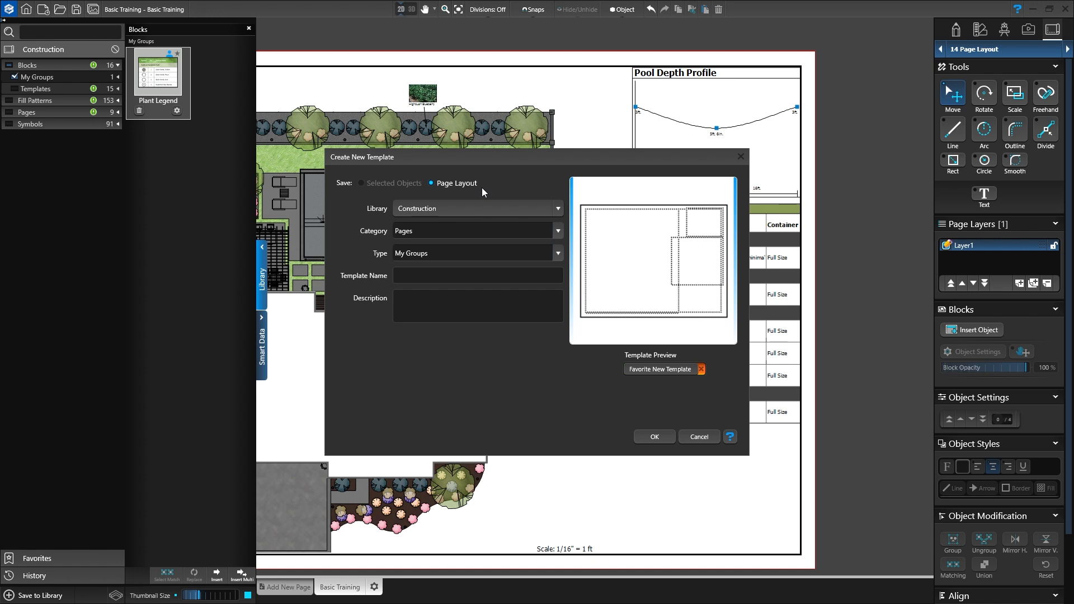
pyautogui.click(557, 232)
pyautogui.click(558, 232)
pyautogui.click(540, 271)
pyautogui.write('Basic Training')
pyautogui.click(653, 436)
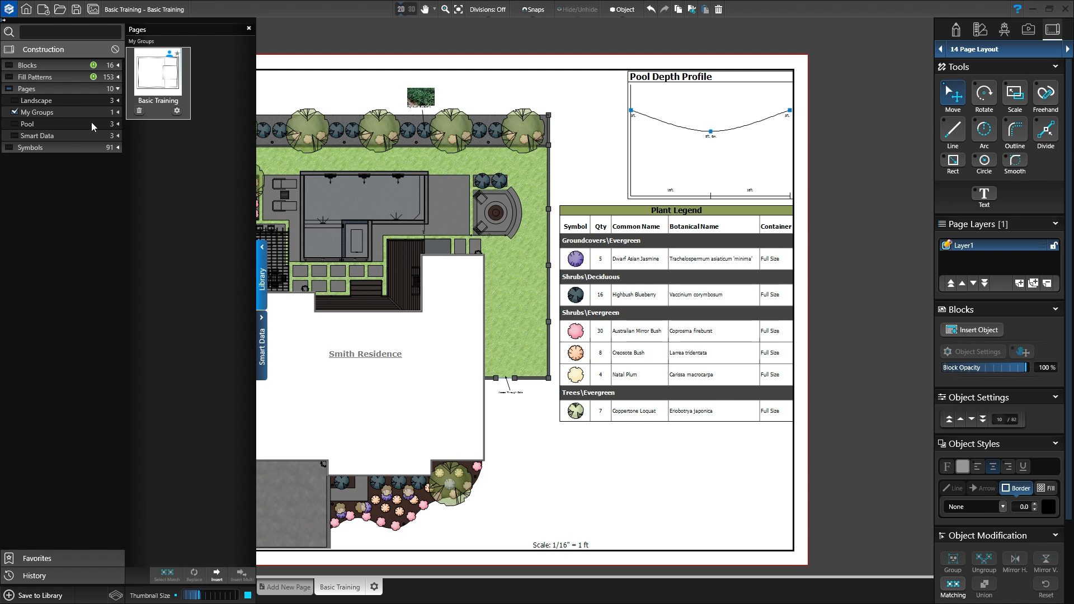
# Add a page from the library's 17" x 11" Pool template and move it ahead of the Basic Training page
pyautogui.click(41, 123)
pyautogui.doubleClick(214, 166)
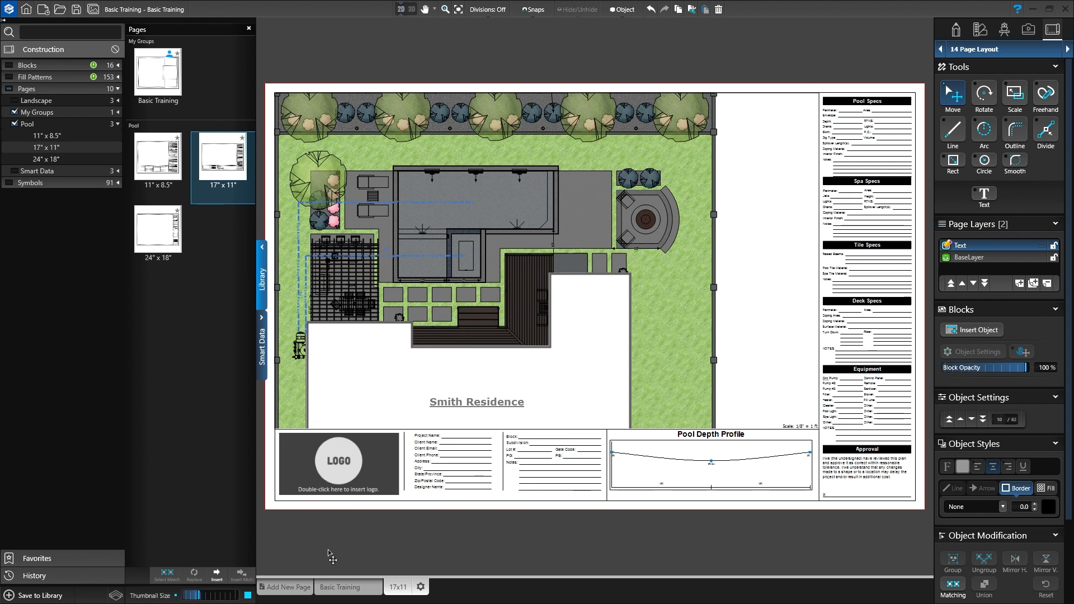
pyautogui.click(335, 589)
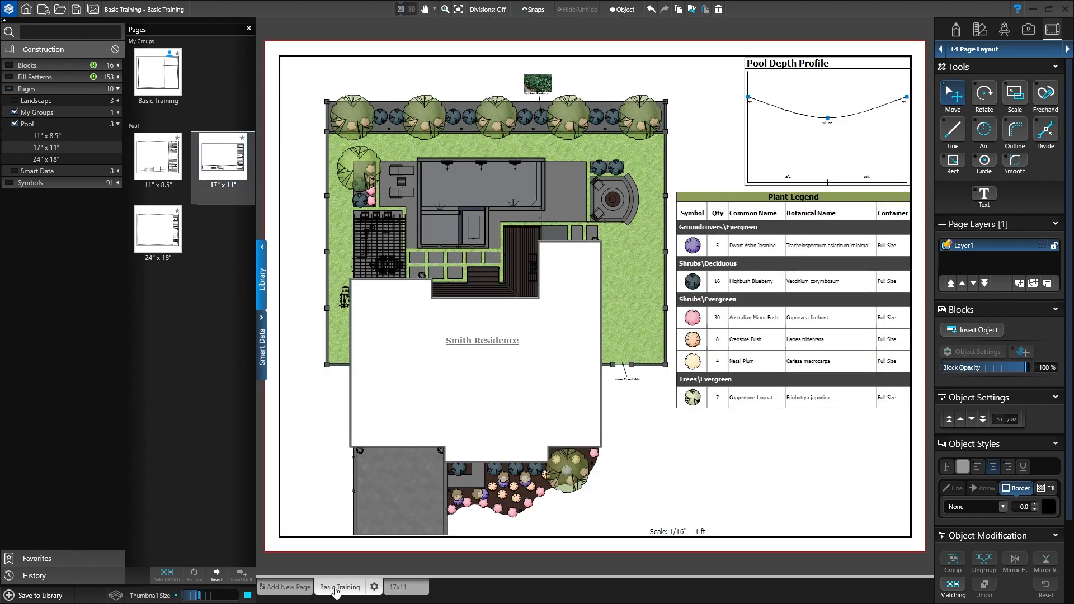
pyautogui.click(398, 587)
pyautogui.moveTo(398, 588); pyautogui.dragTo(340, 591)
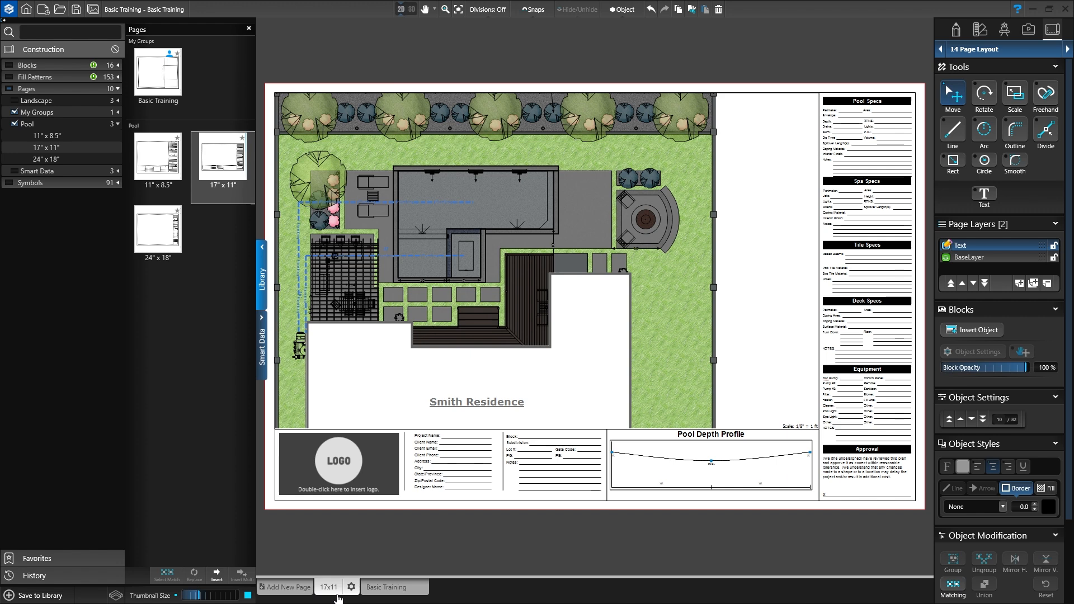
# Shift the drawing inside the 17x11 page's 2D view block down and to the right to reveal the whole back fence line
pyautogui.click(516, 386)
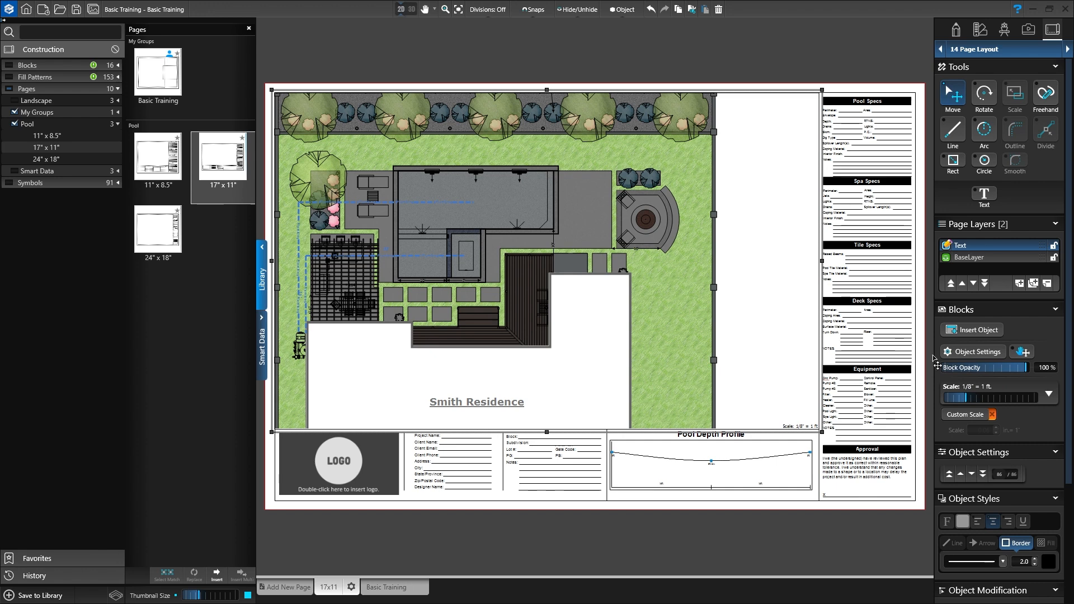
pyautogui.click(1019, 353)
pyautogui.moveTo(584, 306); pyautogui.dragTo(623, 343)
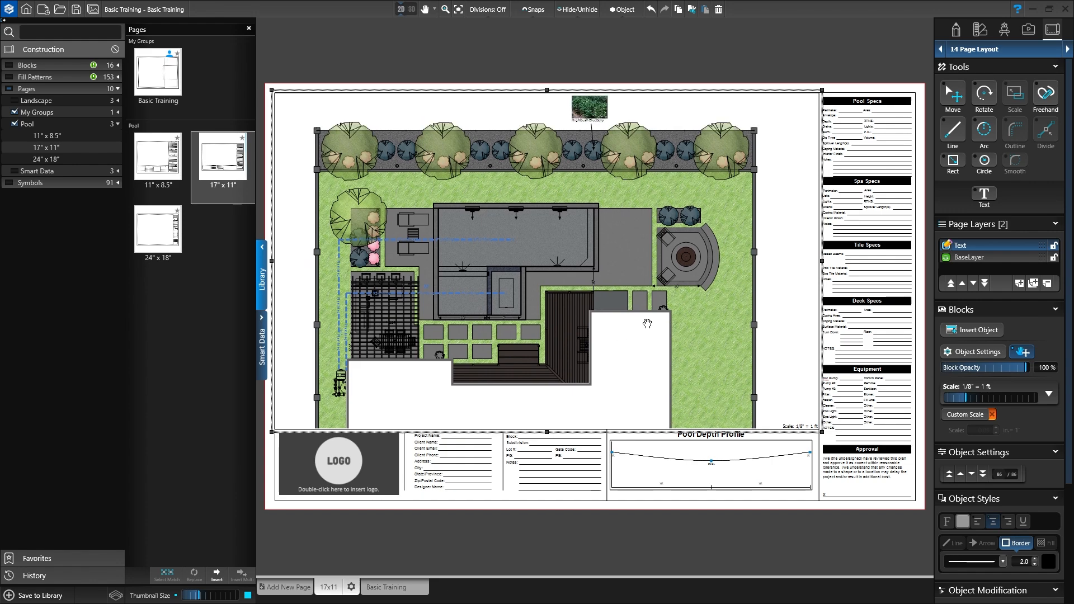
# Fill in the Perimeter field under Pool Specs on the 17x11 page with 108'
pyautogui.scroll(3, 848, 157)
pyautogui.scroll(4, 865, 152)
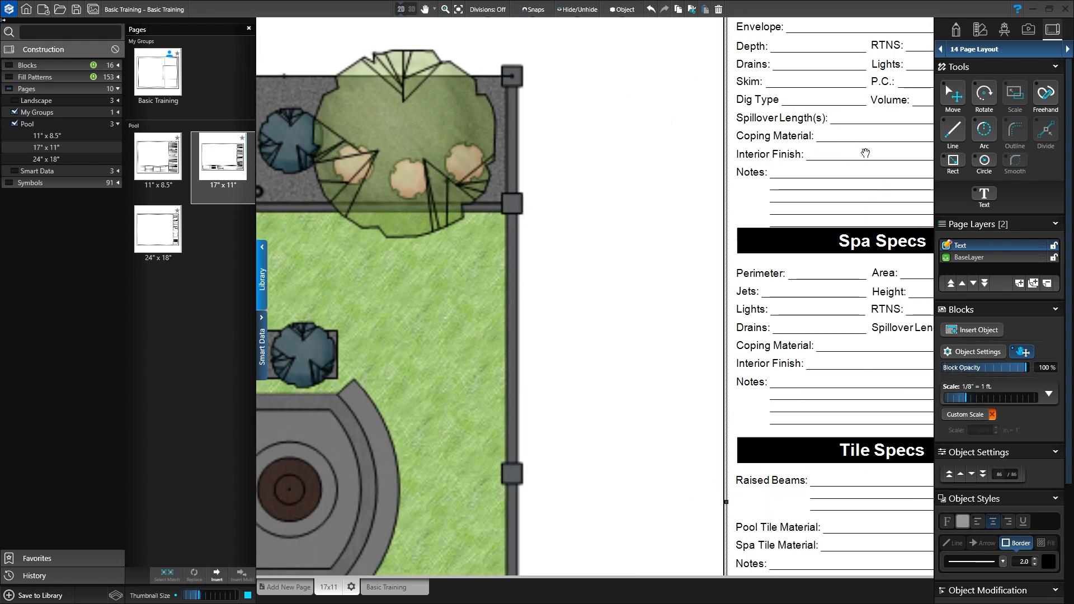
pyautogui.moveTo(658, 297); pyautogui.dragTo(580, 346)
pyautogui.moveTo(572, 349); pyautogui.dragTo(558, 353)
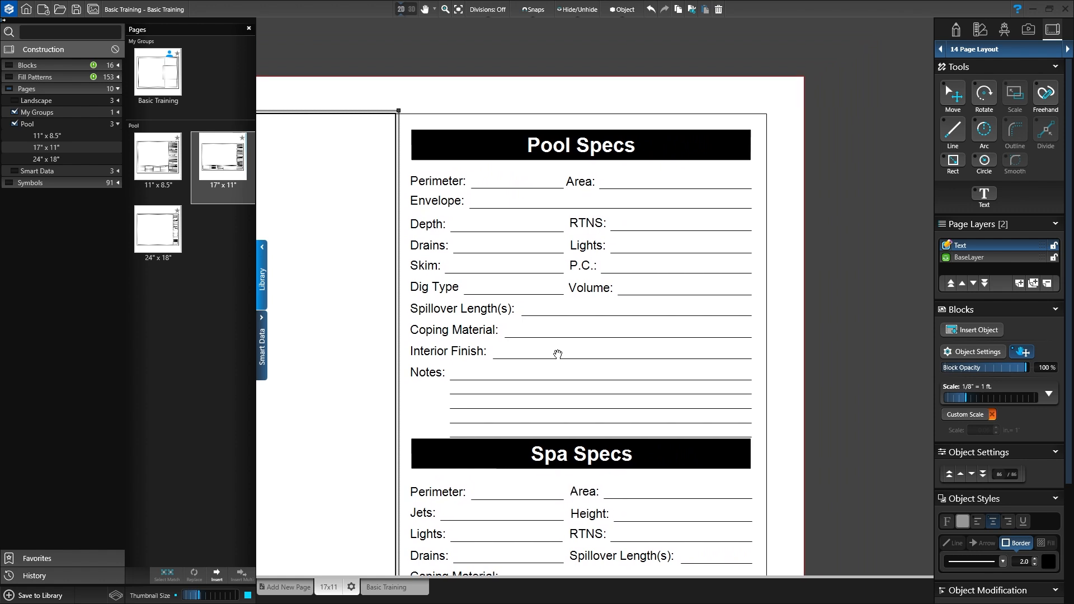
pyautogui.press('space')
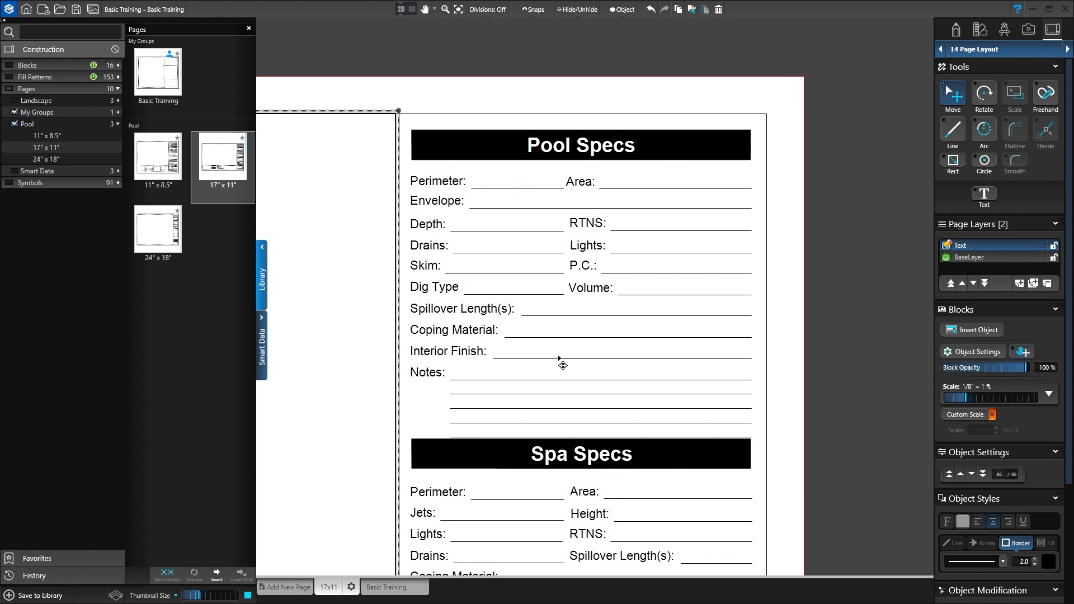
pyautogui.click(441, 192)
pyautogui.doubleClick(439, 182)
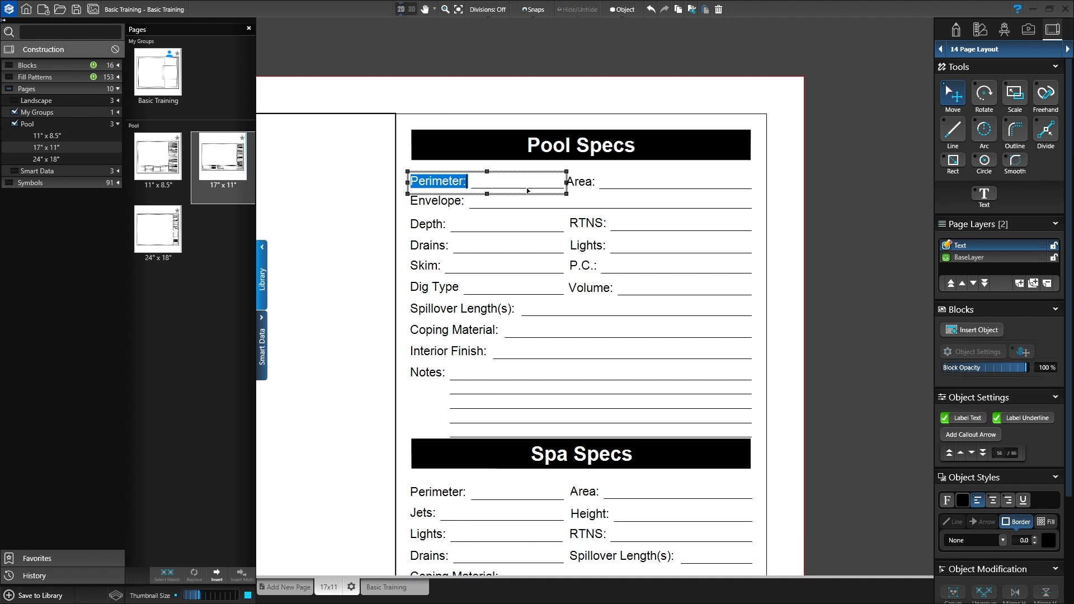
pyautogui.click(506, 187)
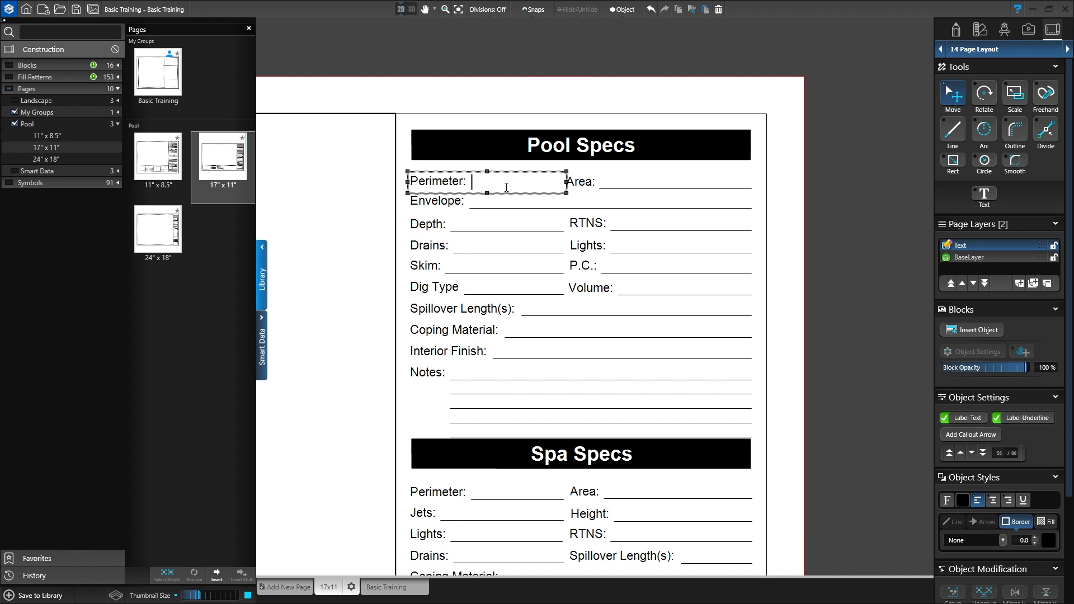
pyautogui.write("108'")
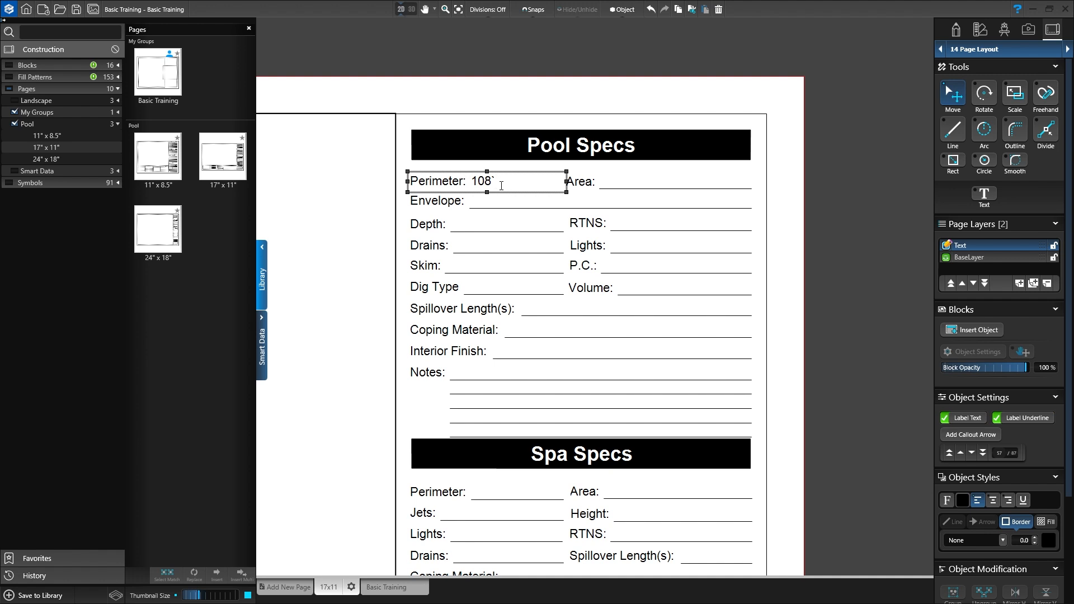
pyautogui.press('Tab')
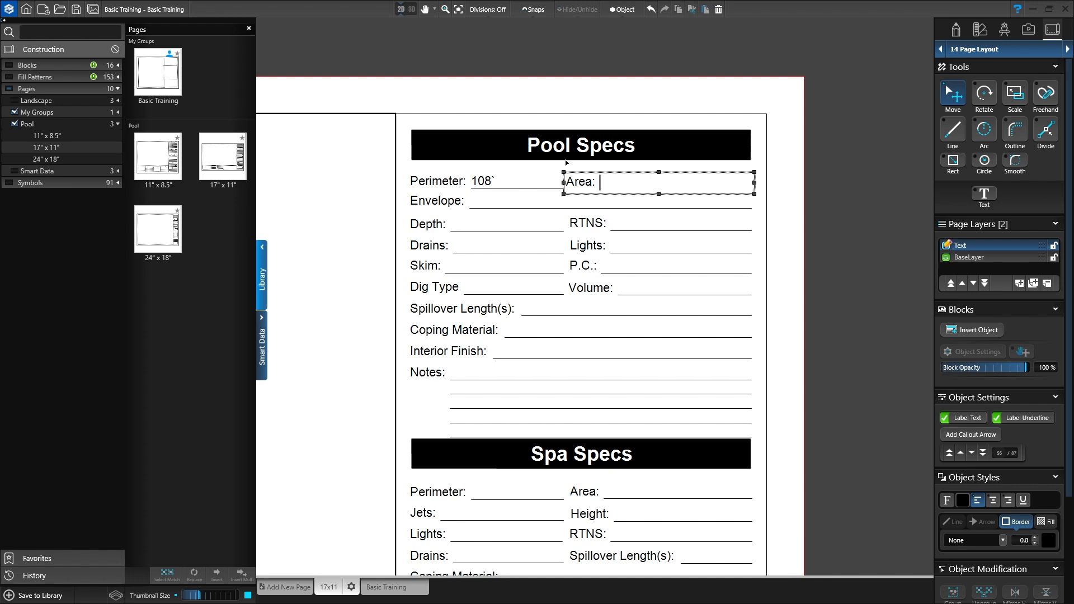
# Delete the Pool Specs header bar and put a new text object reading "Pool Specs" in its place
pyautogui.click(664, 149)
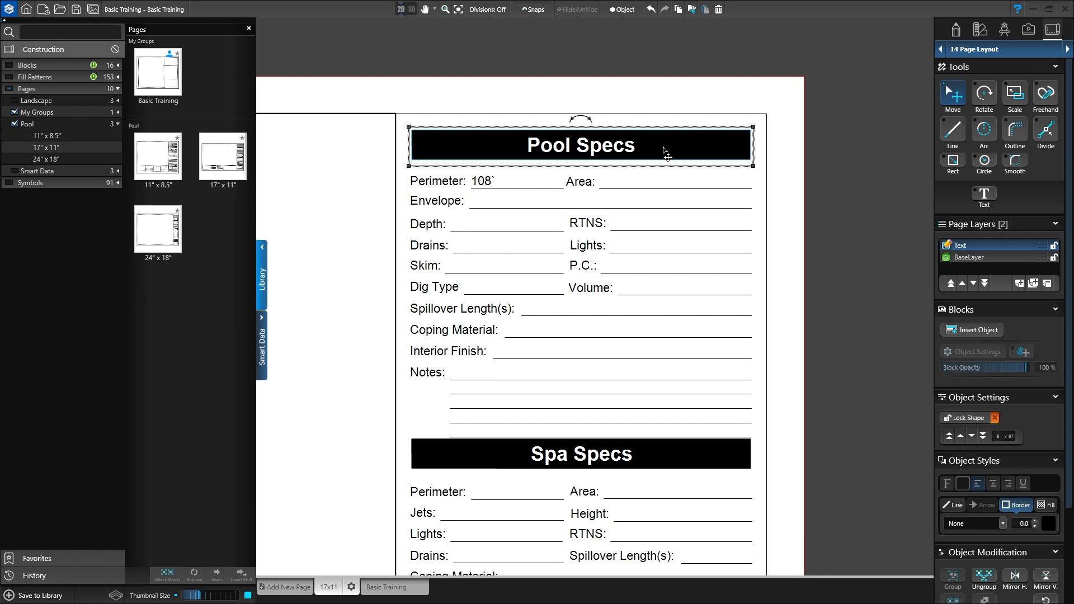
pyautogui.press('Delete')
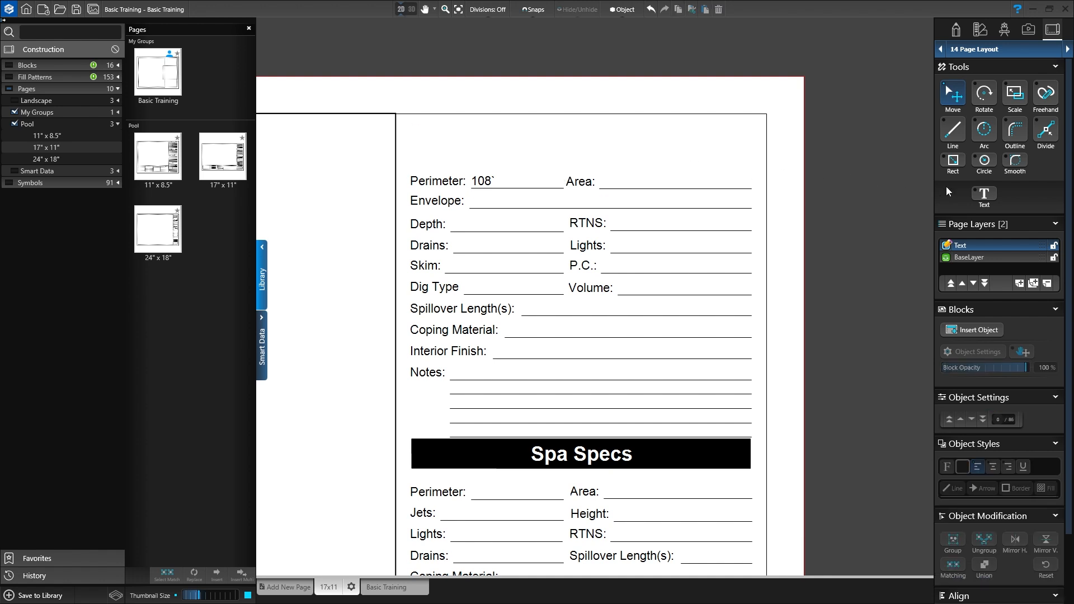
pyautogui.click(983, 193)
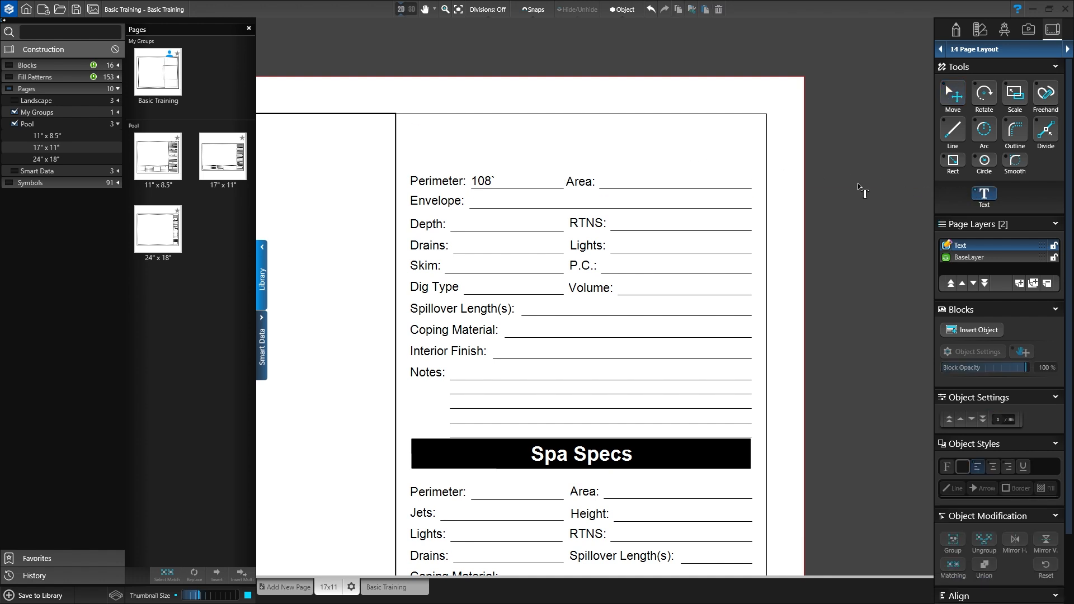
pyautogui.click(419, 134)
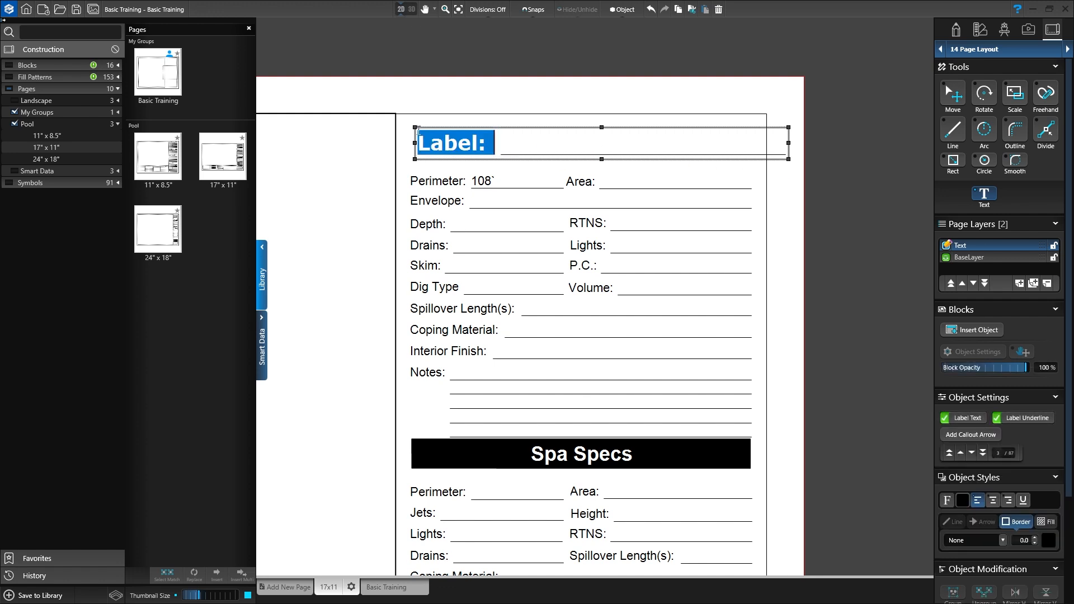
pyautogui.write('Pool Specs')
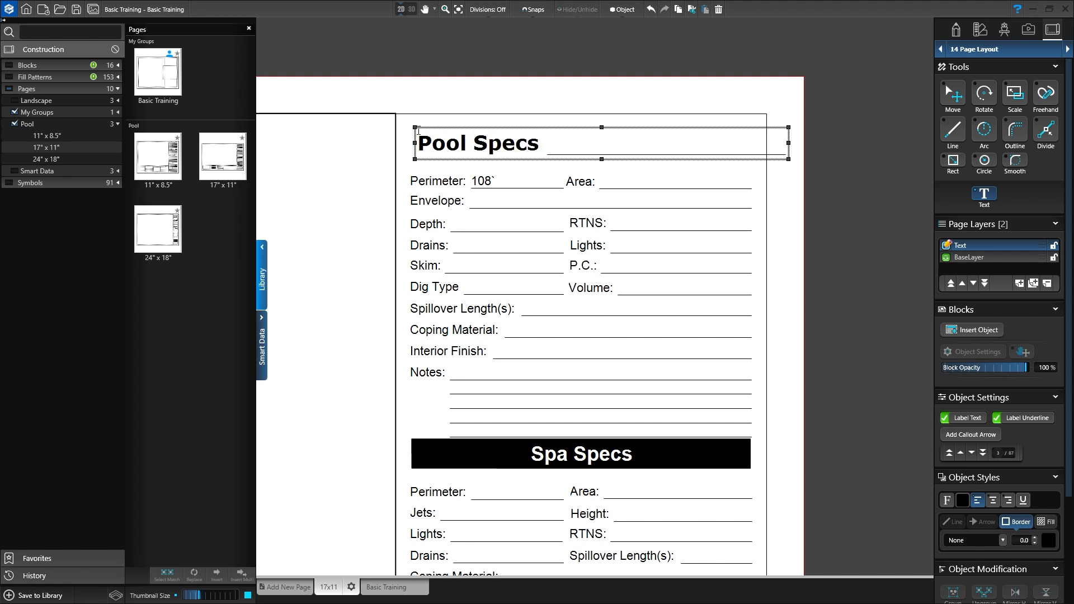
# Stretch the new Pool Specs text box to the full width of the specs column and turn off its label underline and label text
pyautogui.moveTo(414, 142); pyautogui.dragTo(395, 143)
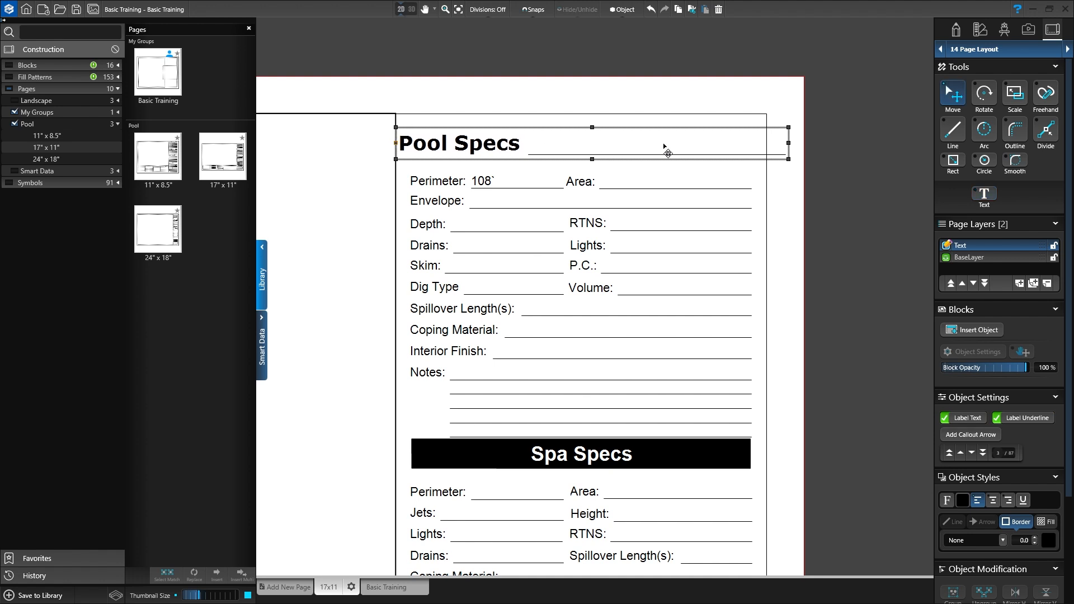
pyautogui.moveTo(788, 142); pyautogui.dragTo(766, 140)
pyautogui.click(1018, 419)
pyautogui.click(968, 418)
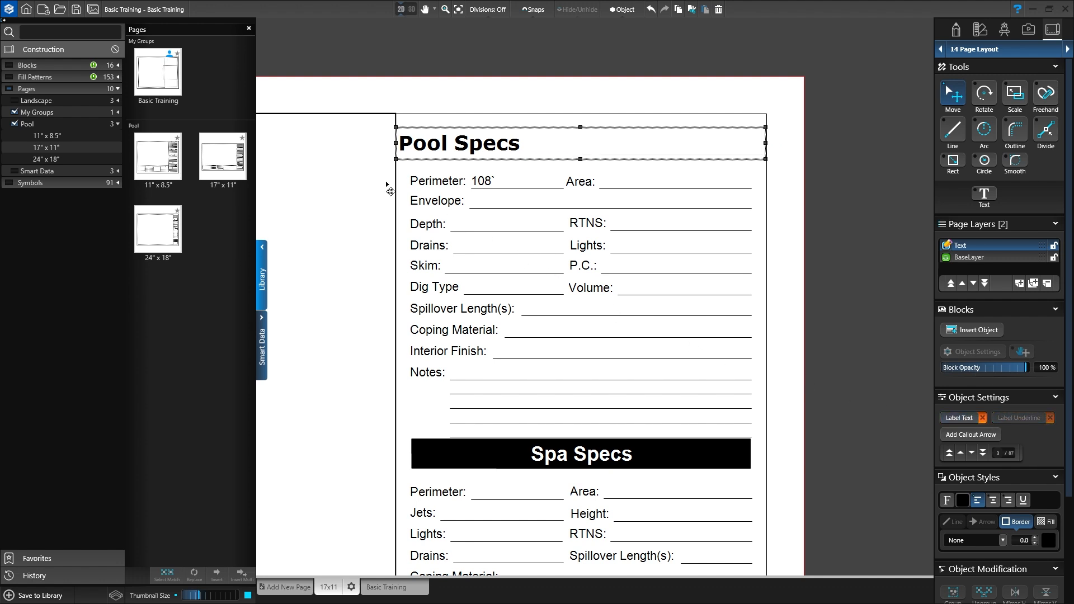
# Fill the Pool Specs text box with the Solid pattern from the library's Basic fill patterns
pyautogui.click(60, 77)
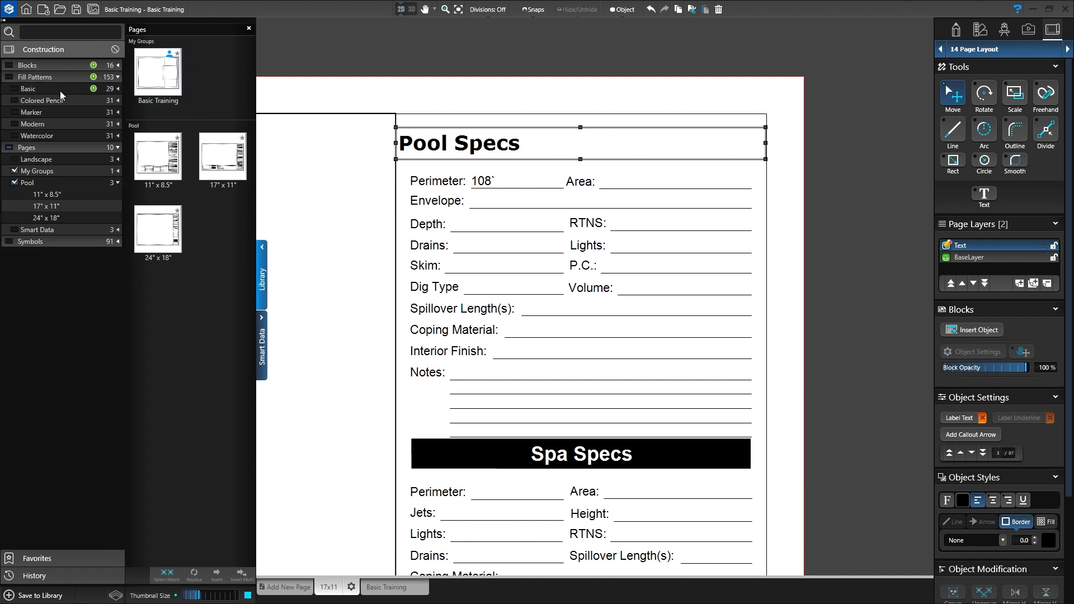
pyautogui.click(60, 89)
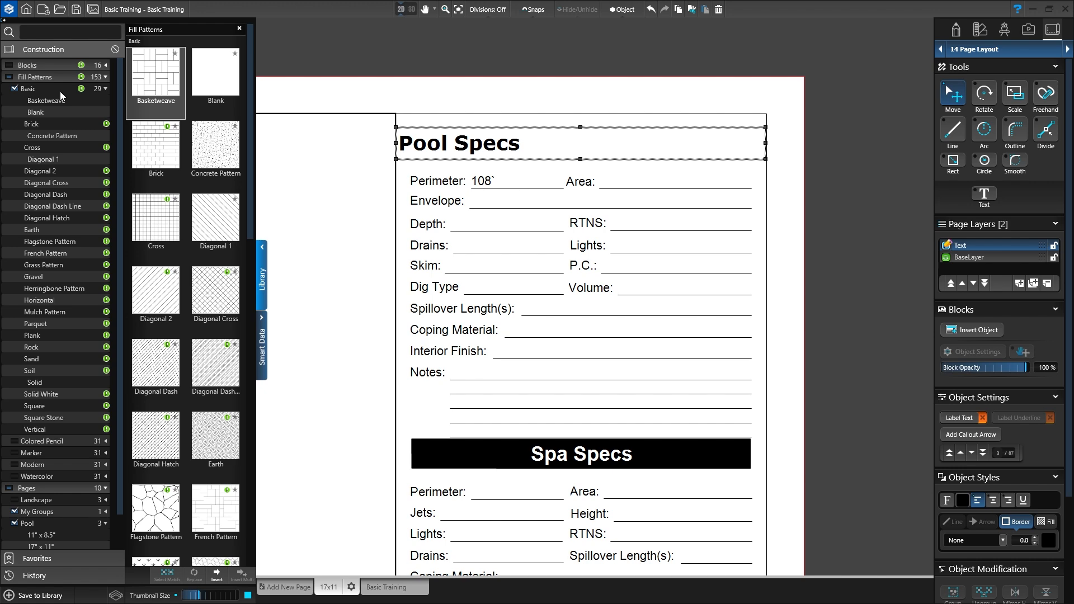
pyautogui.scroll(-9, 181, 239)
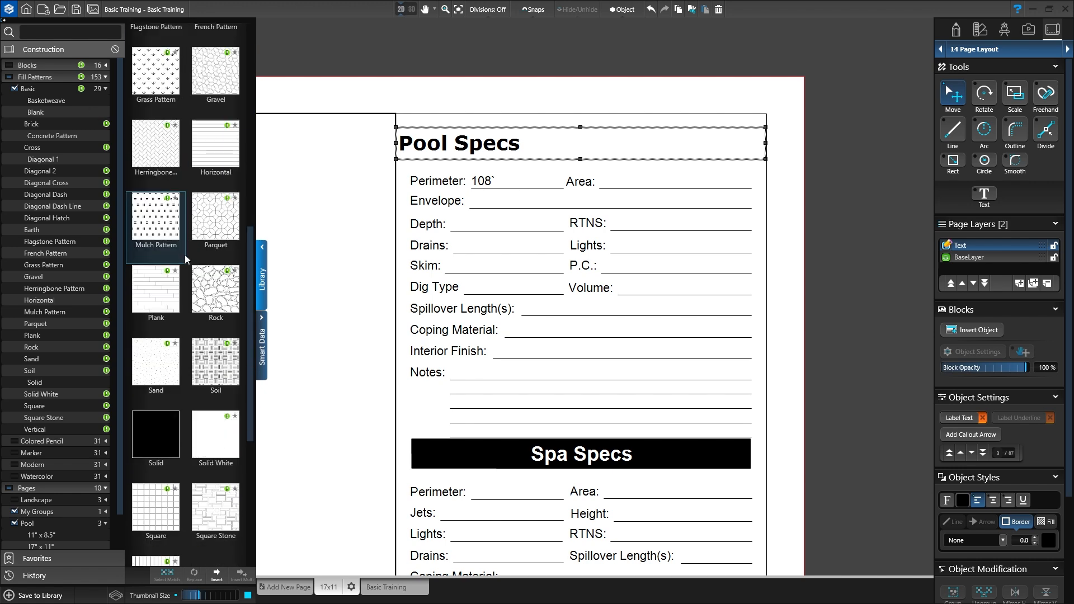
pyautogui.click(155, 430)
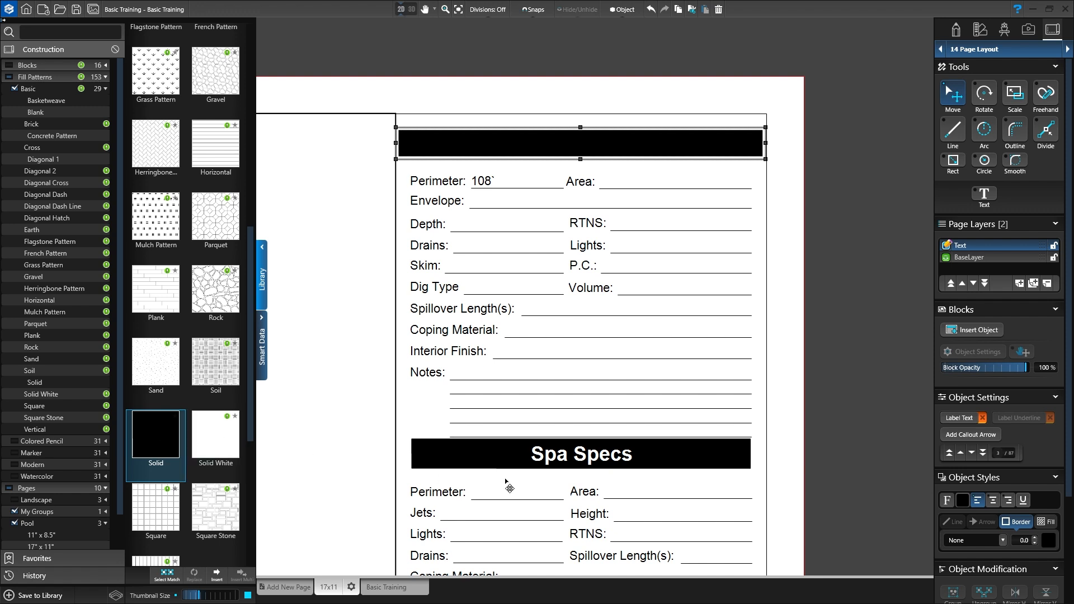
# Set the Pool Specs header text to white and centre it in its box
pyautogui.click(962, 500)
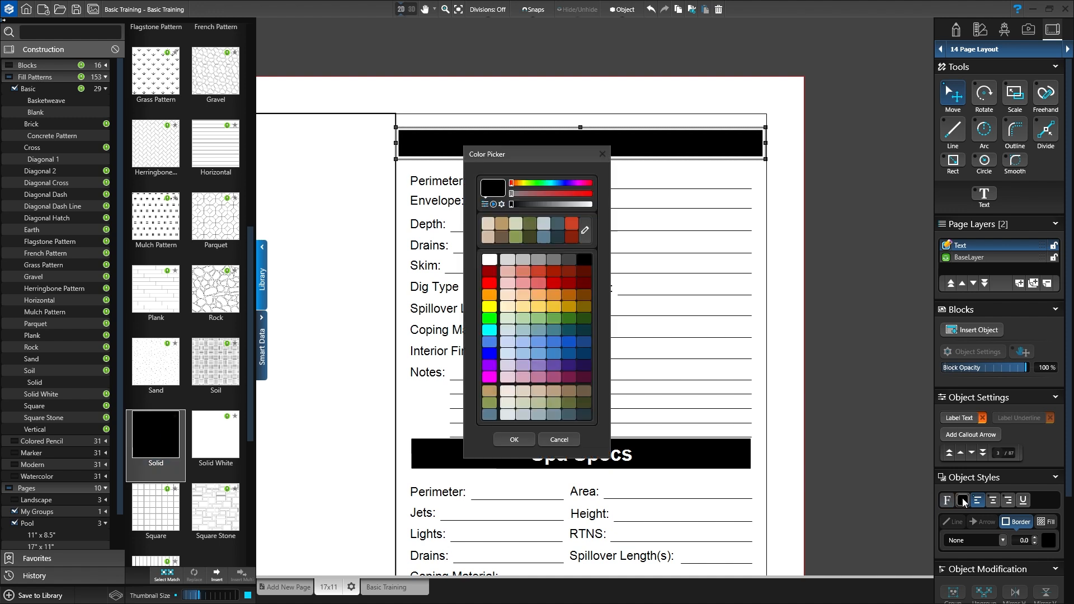
pyautogui.click(490, 261)
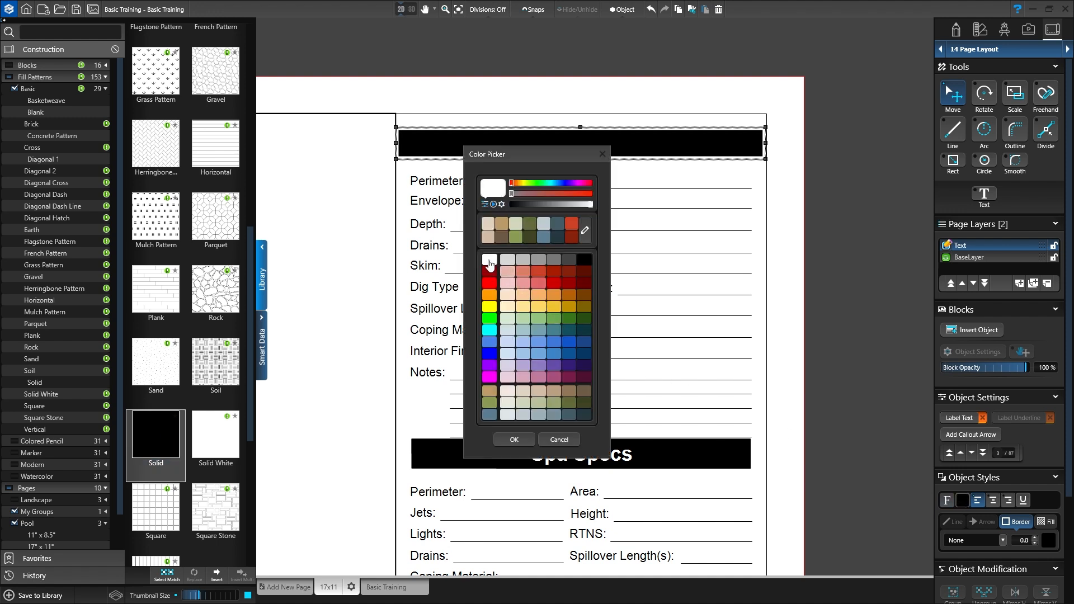
pyautogui.click(514, 439)
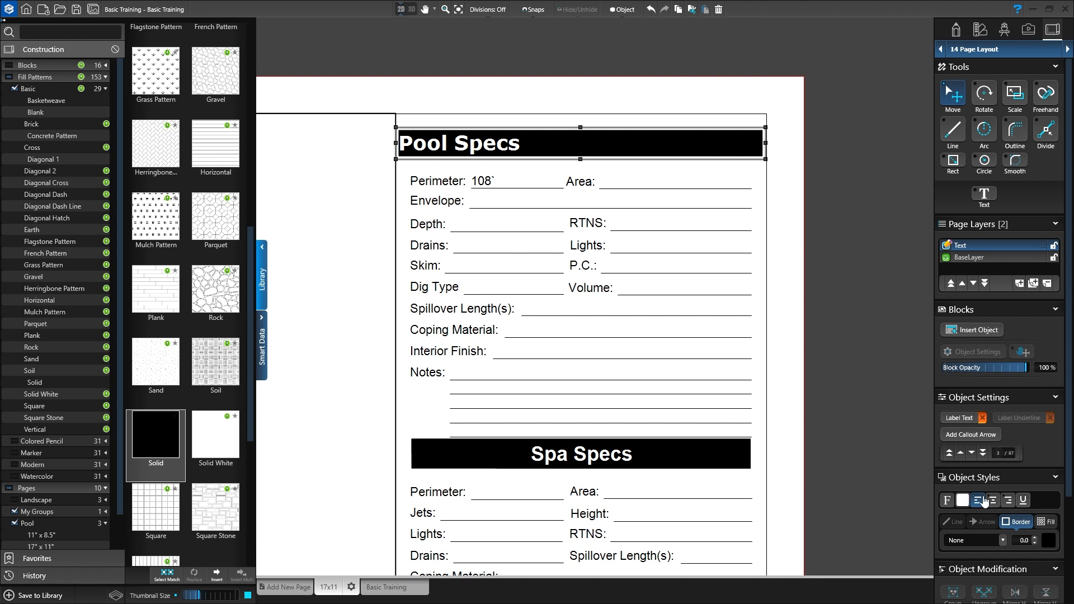
pyautogui.click(993, 501)
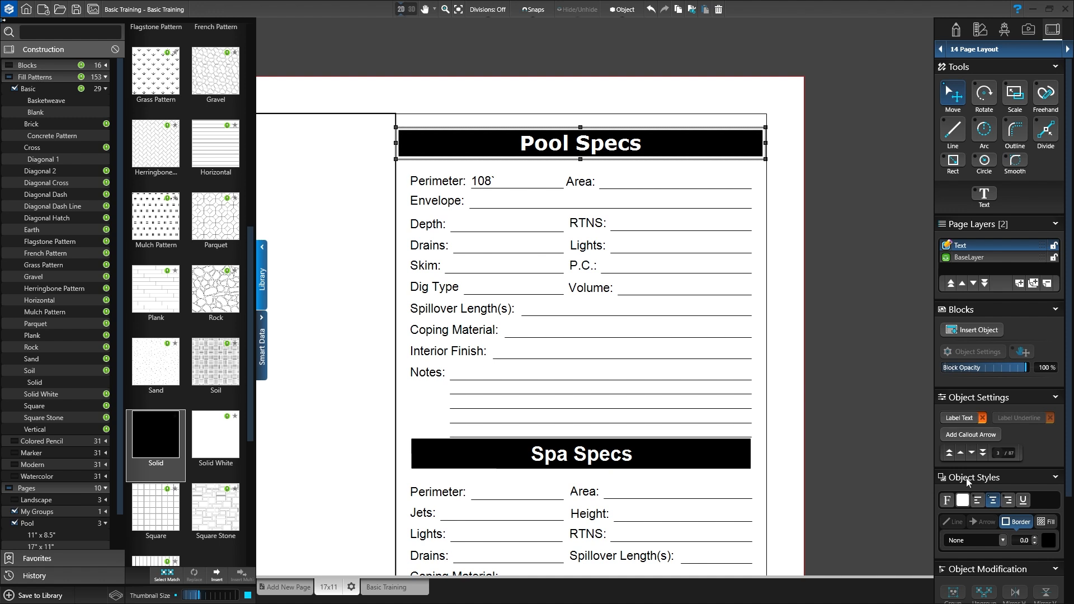
pyautogui.click(640, 185)
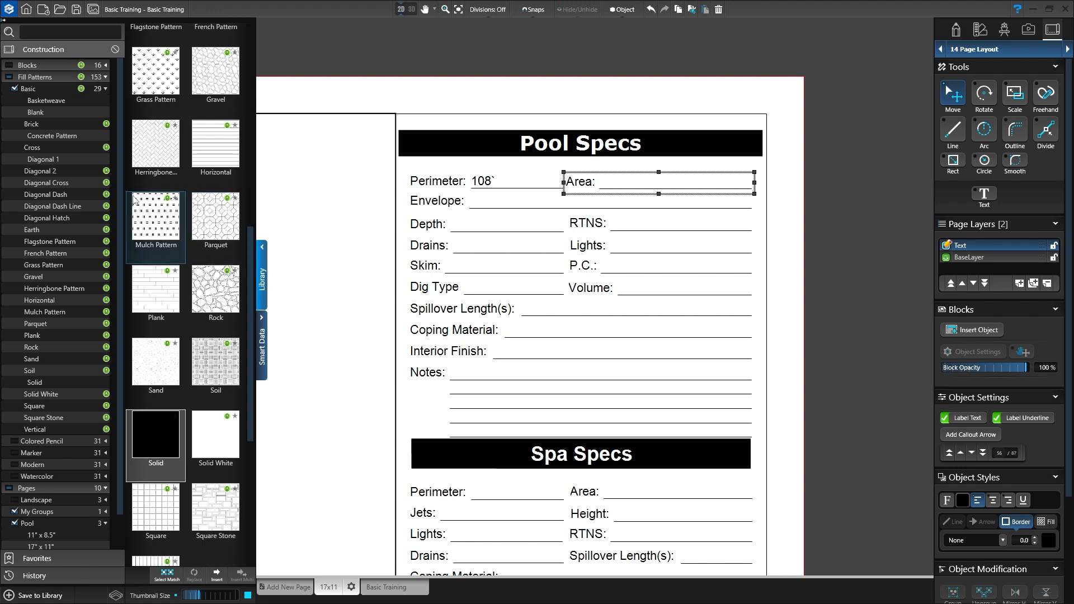
# Add a page from the library's 17" x 11" Smart Data template
pyautogui.click(49, 79)
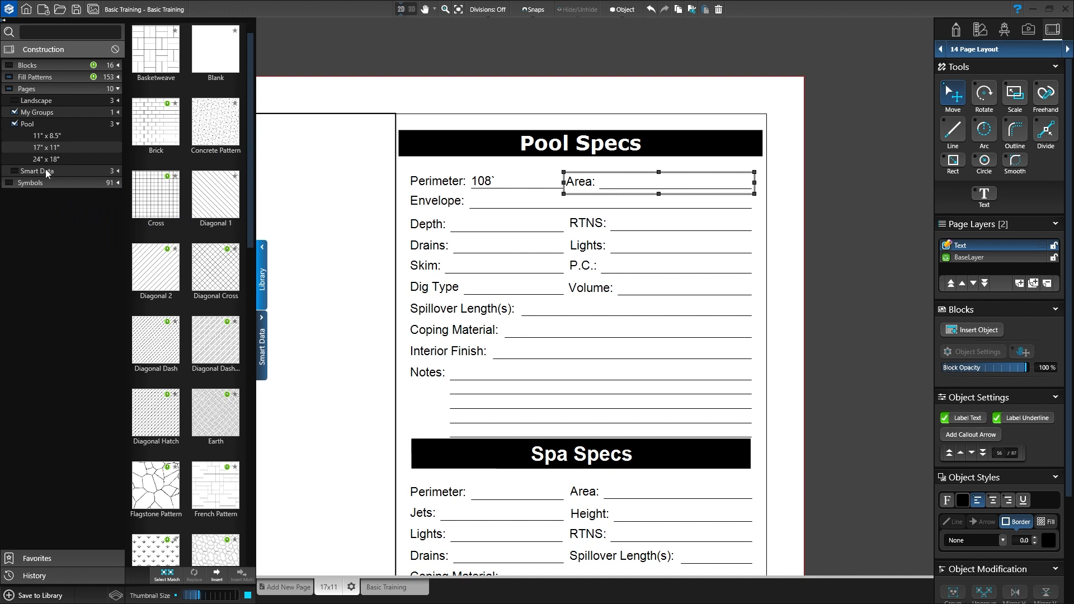
pyautogui.click(15, 171)
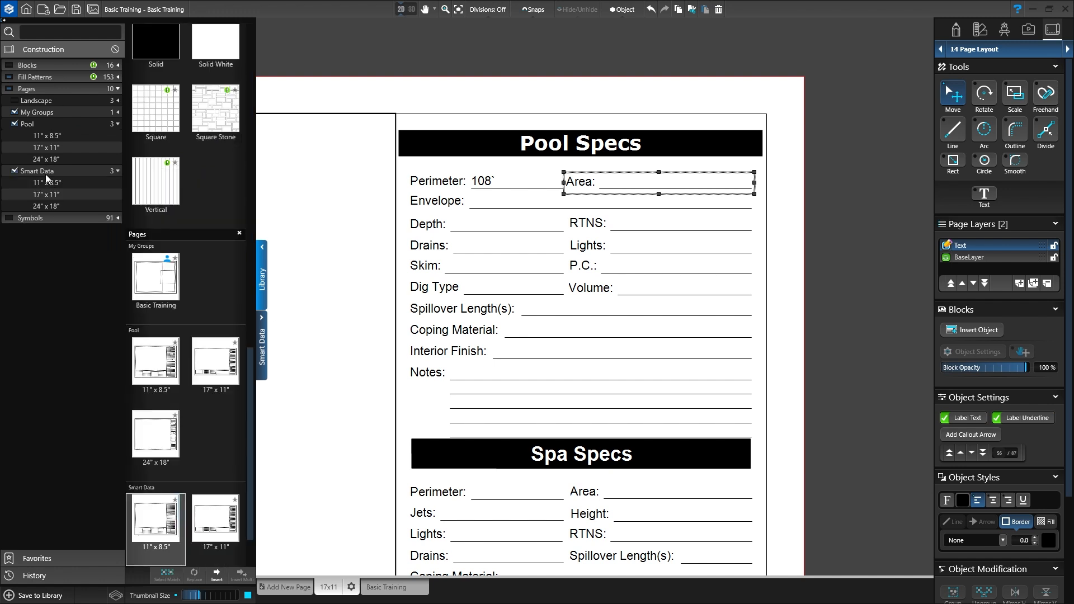
pyautogui.click(47, 194)
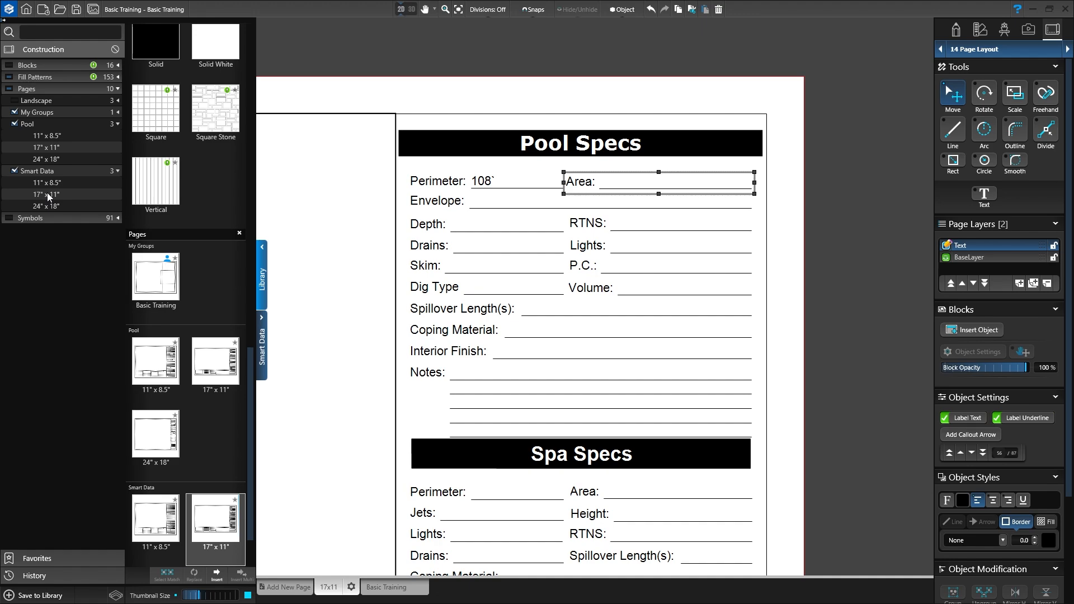
pyautogui.doubleClick(47, 193)
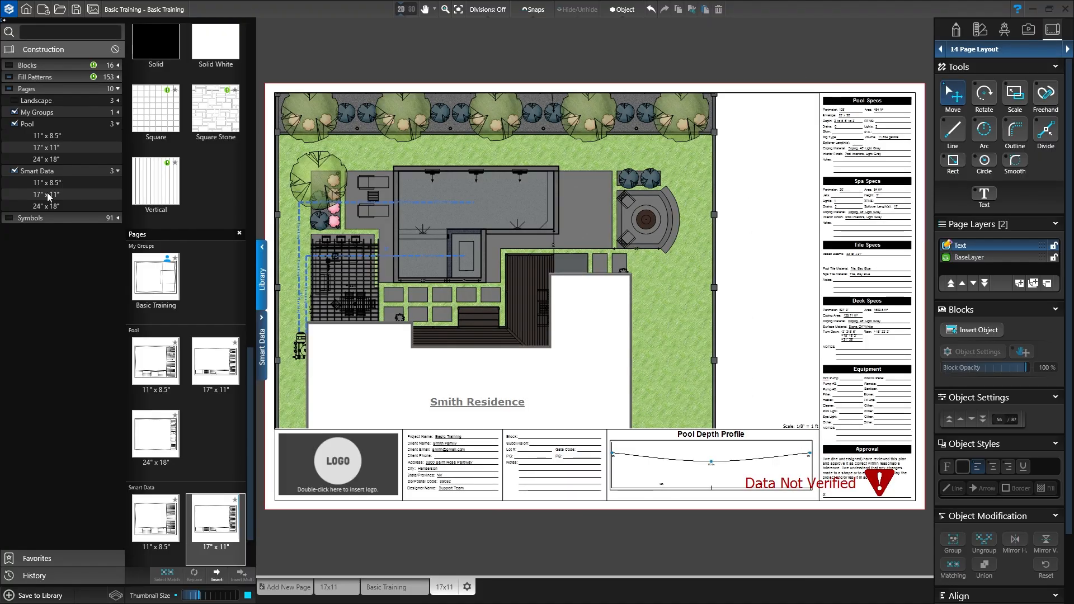
# Narrow the Smart Data page's 2D view block to end where the Pool Depth Profile begins, and fit the entire drawing inside it
pyautogui.scroll(3, 861, 154)
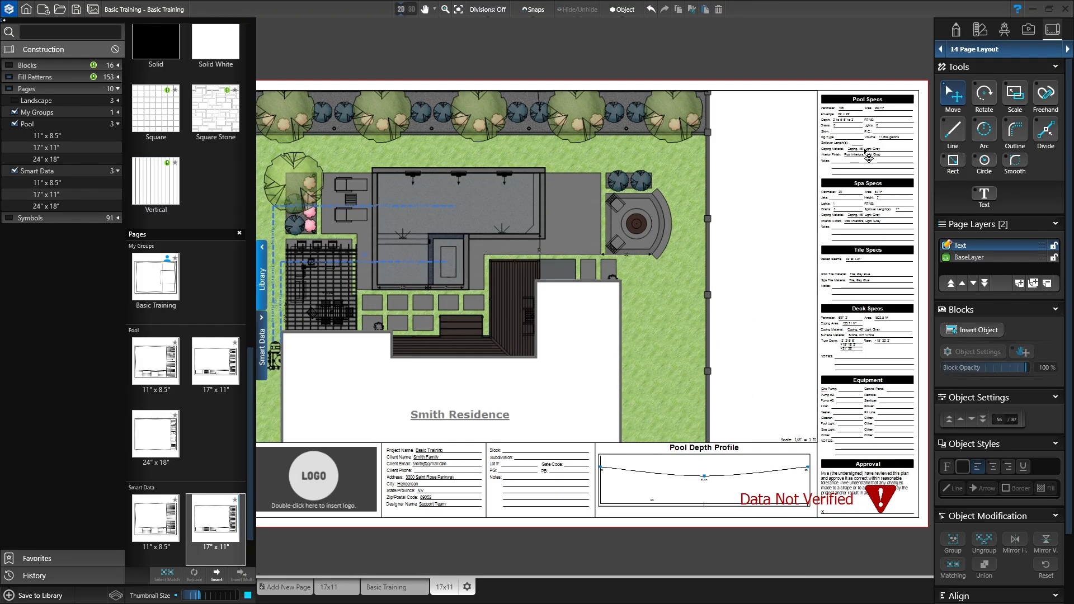
pyautogui.scroll(5, 868, 158)
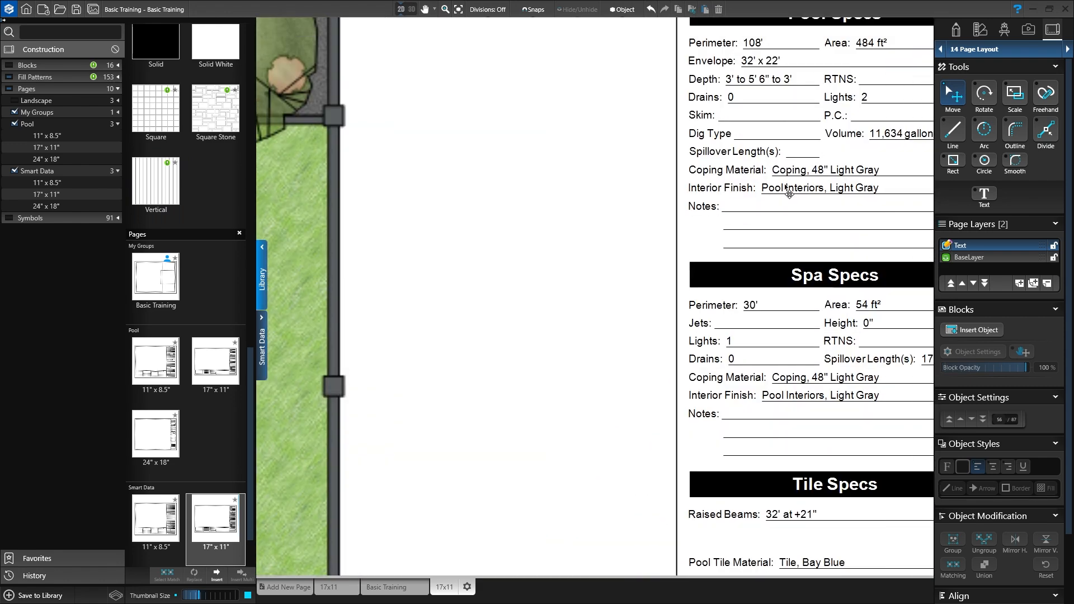
pyautogui.moveTo(718, 214); pyautogui.dragTo(576, 225, button='middle')
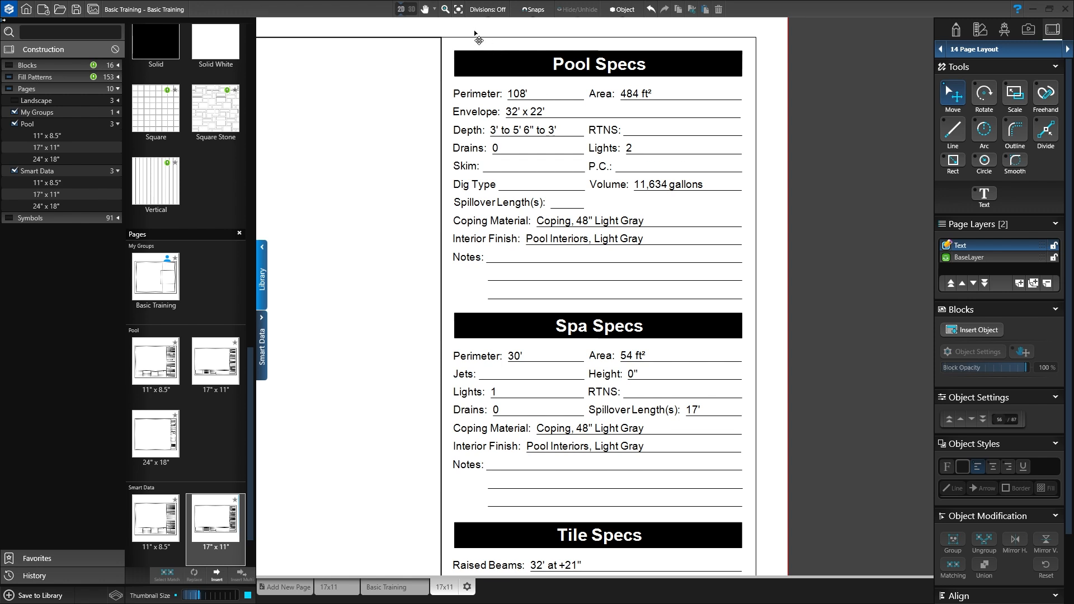
pyautogui.click(457, 14)
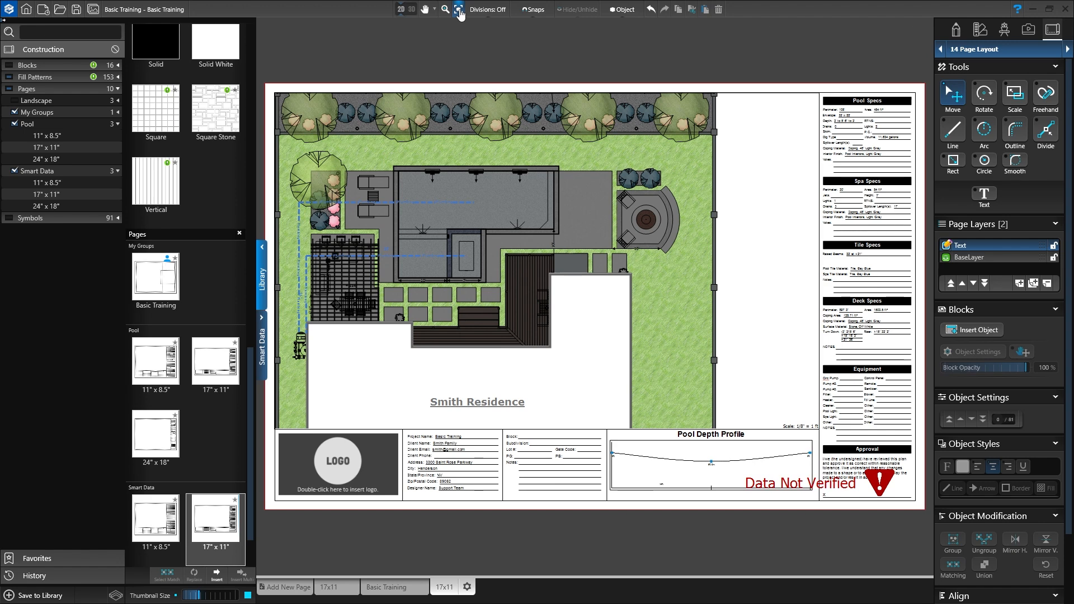
pyautogui.click(599, 176)
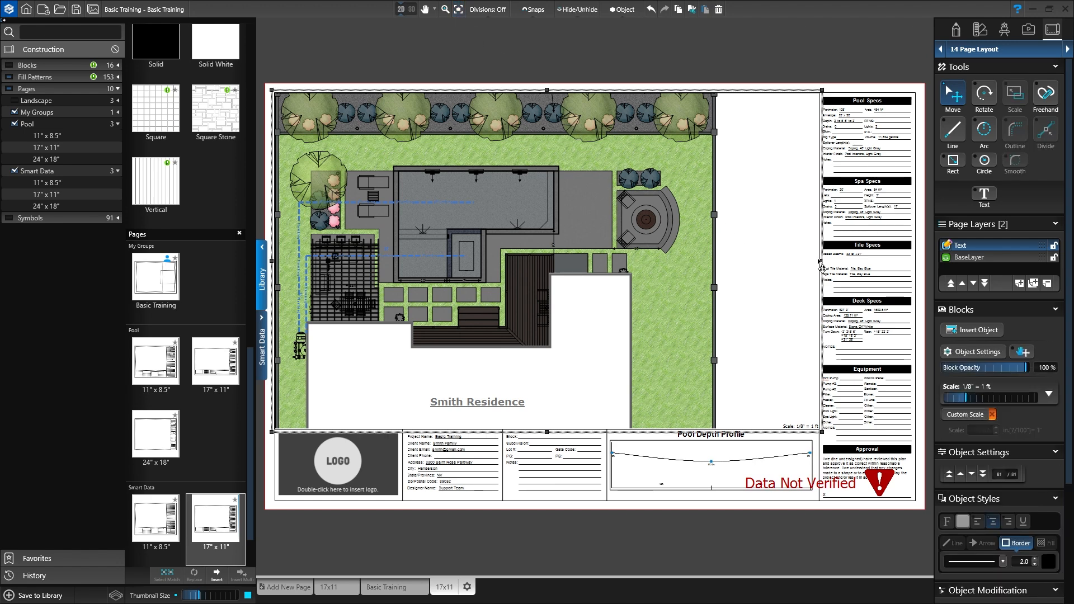
pyautogui.moveTo(819, 260); pyautogui.dragTo(606, 261)
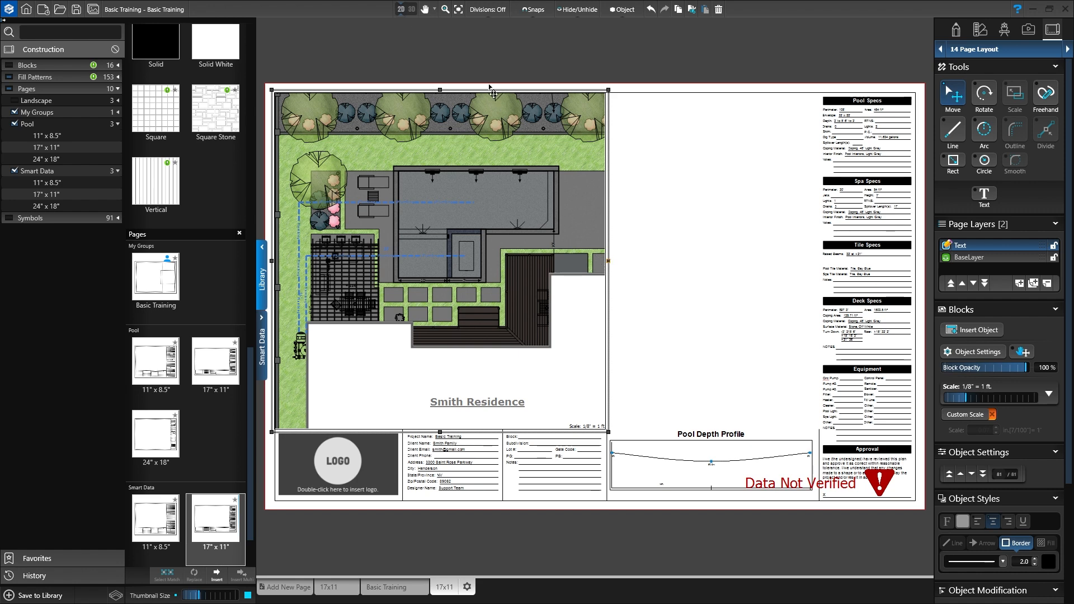
pyautogui.click(458, 10)
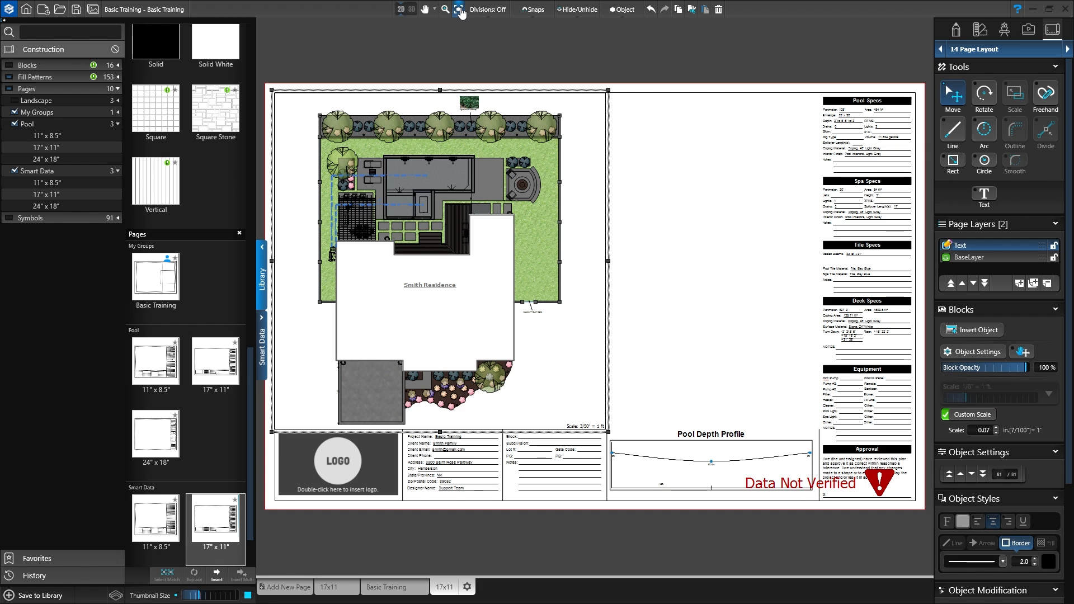
# Insert a Smart Data Block listing the Pergolas data, leaving out Slat Material, Rafter Material and Column Material
pyautogui.click(973, 330)
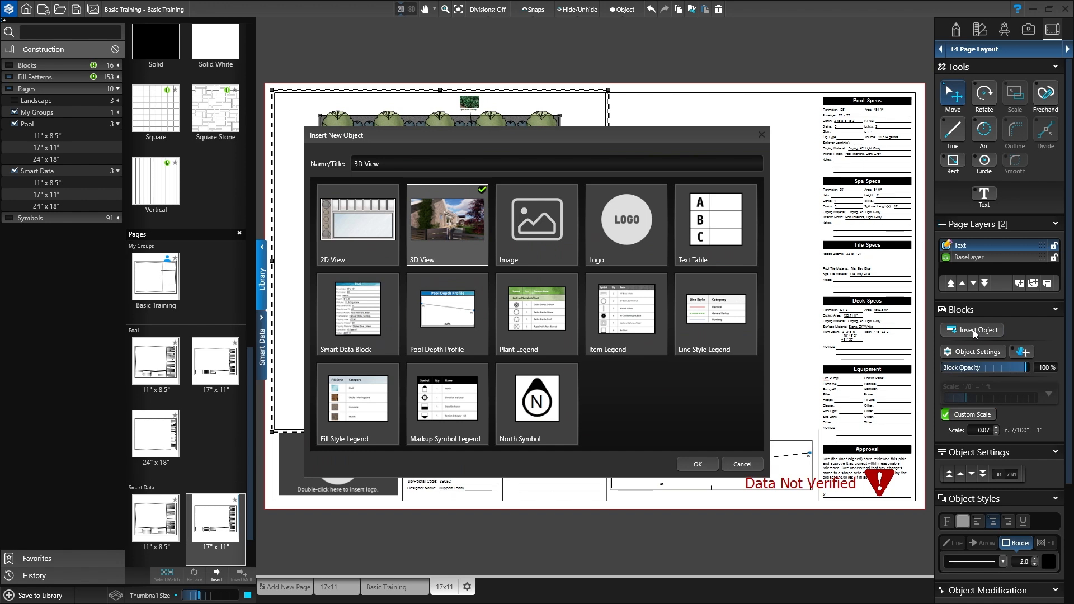
pyautogui.click(361, 316)
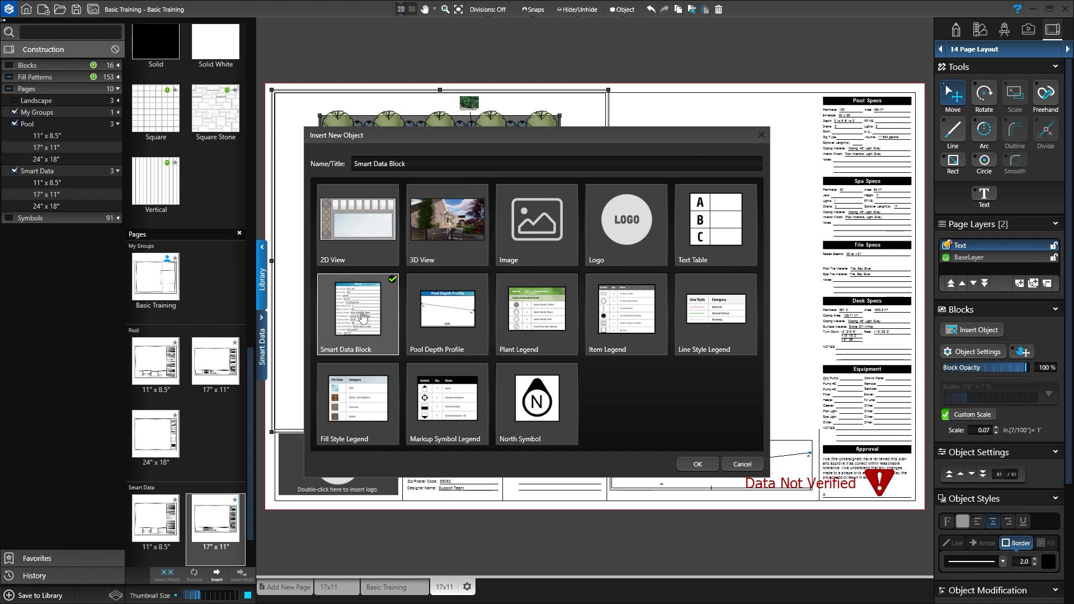
pyautogui.click(697, 464)
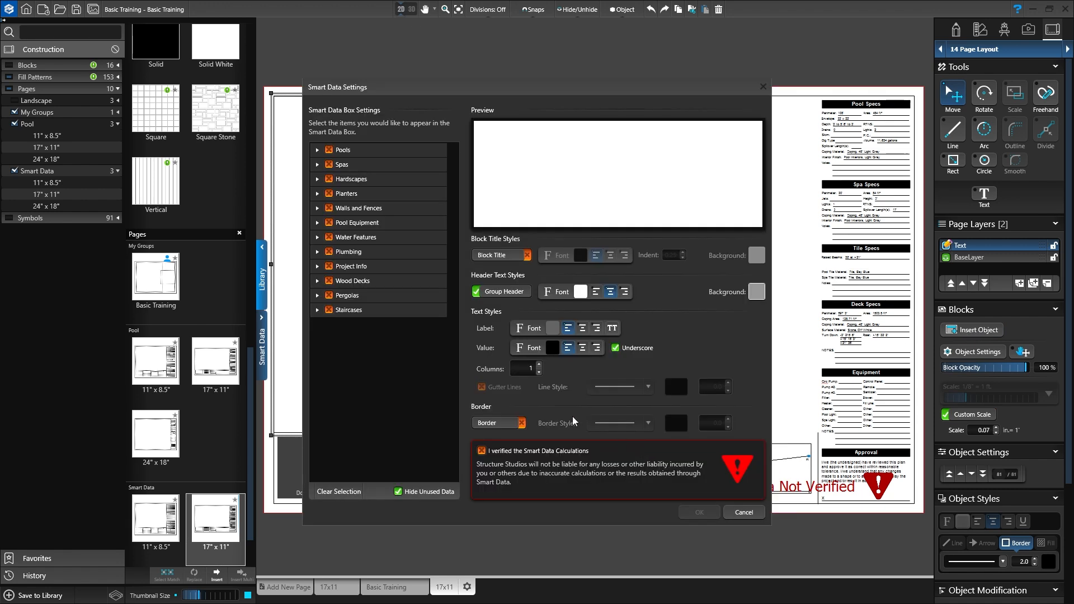
pyautogui.click(329, 296)
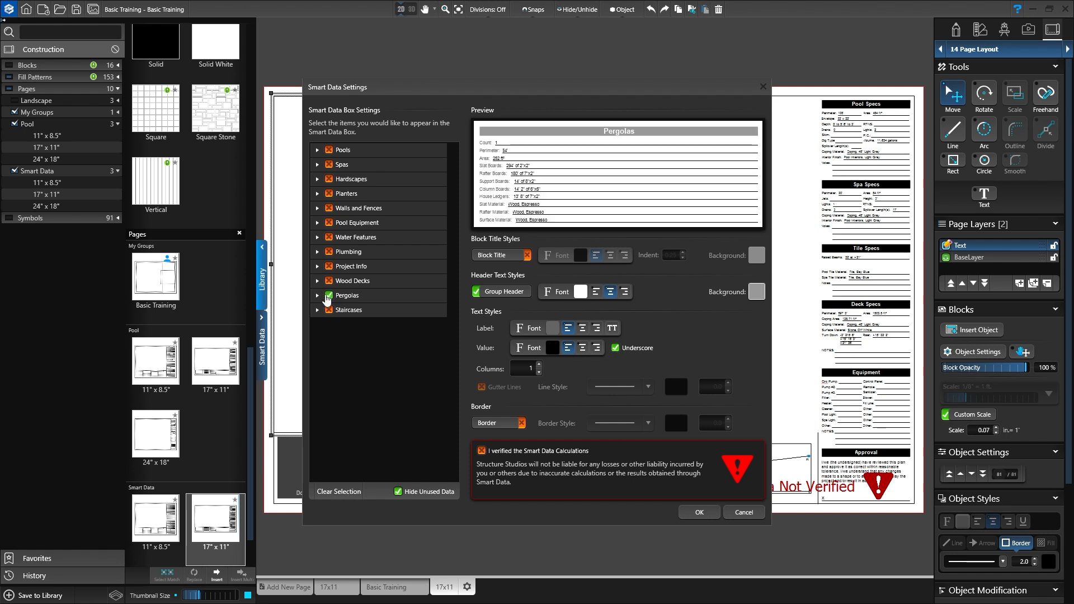
pyautogui.click(317, 295)
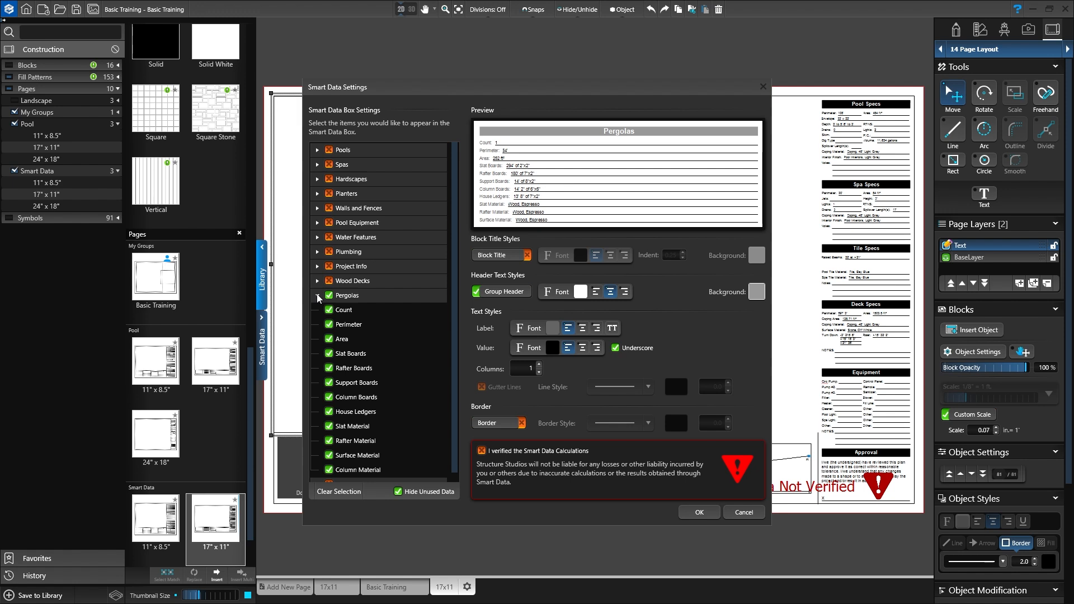
pyautogui.click(330, 426)
pyautogui.click(329, 440)
pyautogui.click(329, 470)
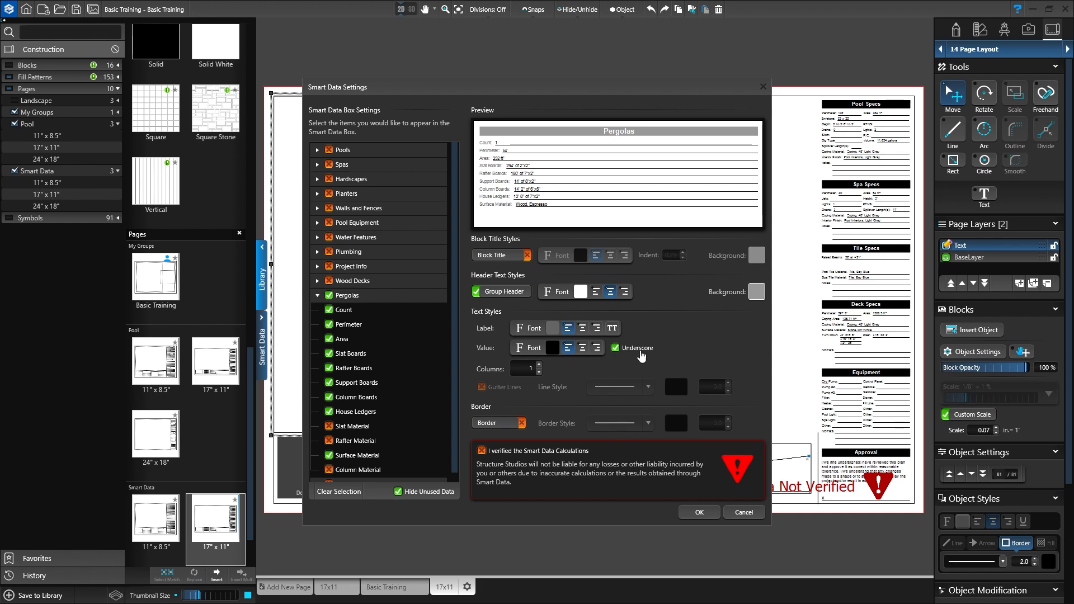
# Set the Pergolas block's group header background to black
pyautogui.click(756, 291)
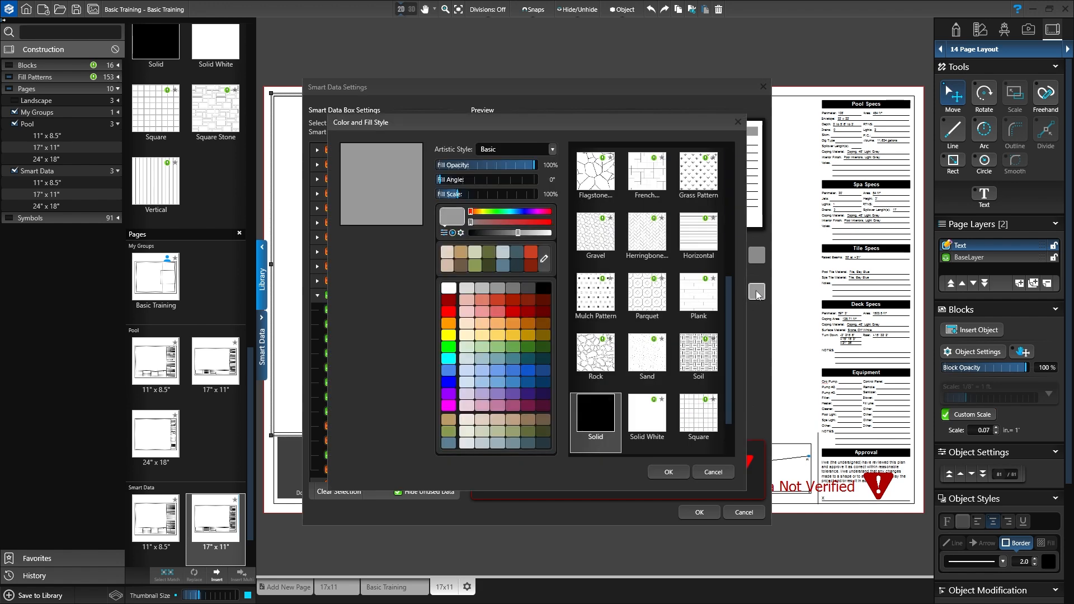
pyautogui.click(543, 288)
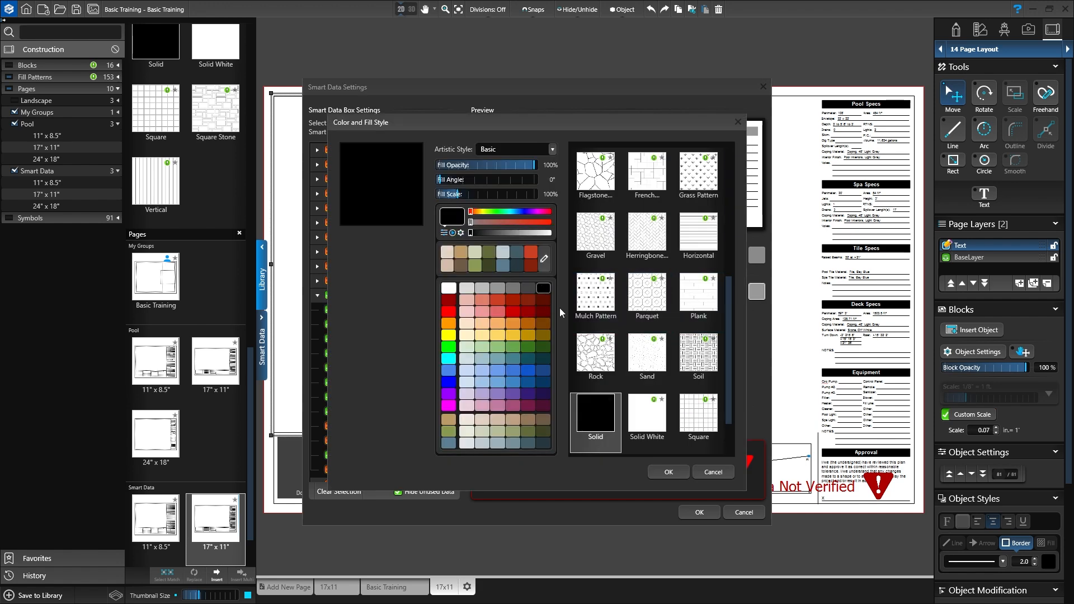
pyautogui.click(663, 471)
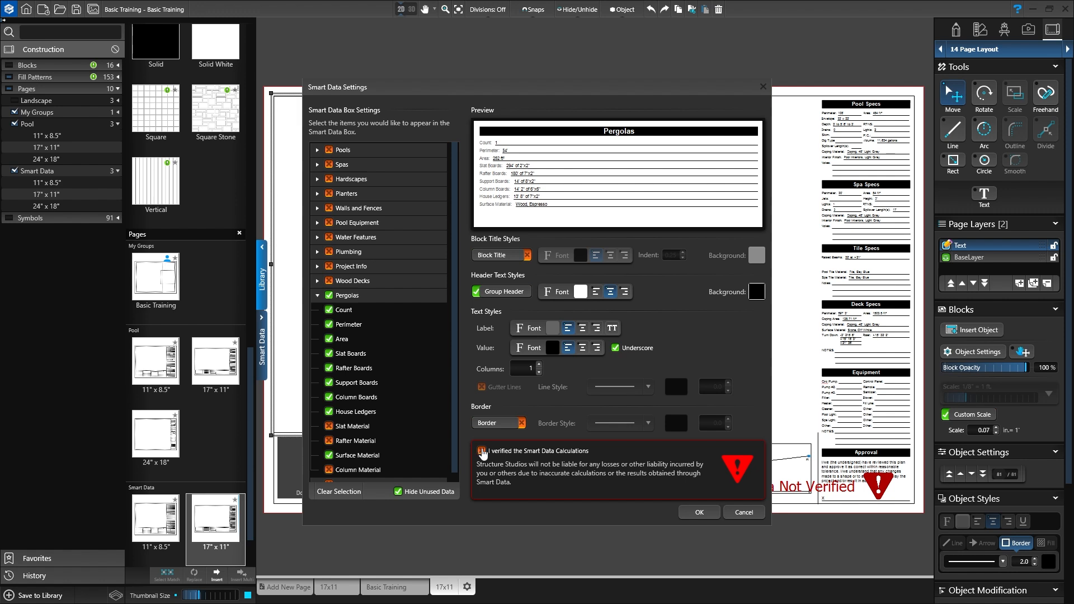
# Mark the Smart Data calculations as verified and place the Pergolas block directly beside the Pool Specs
pyautogui.click(481, 450)
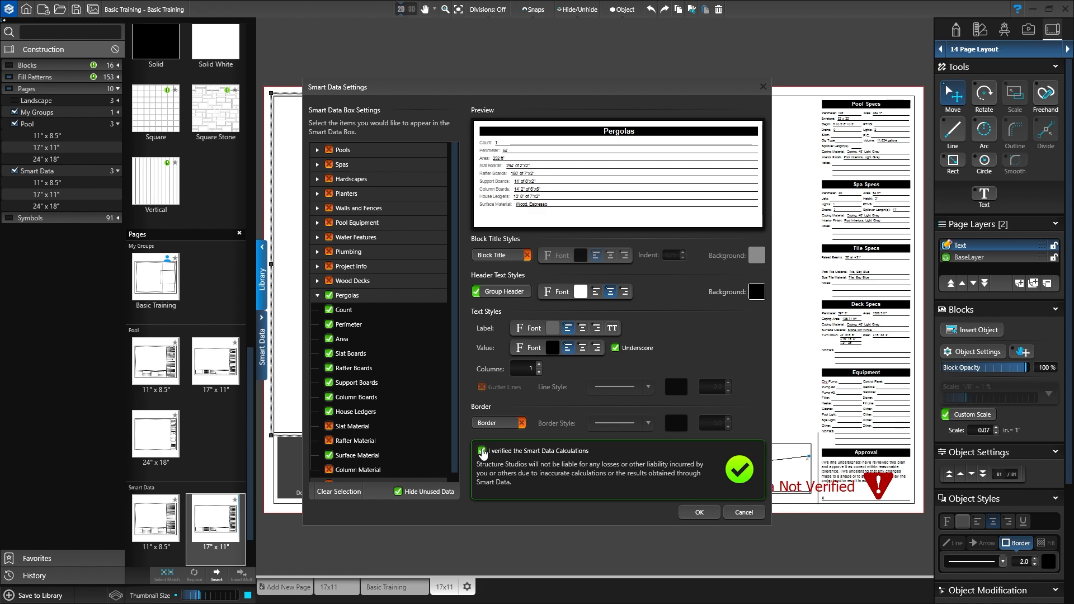
pyautogui.click(692, 513)
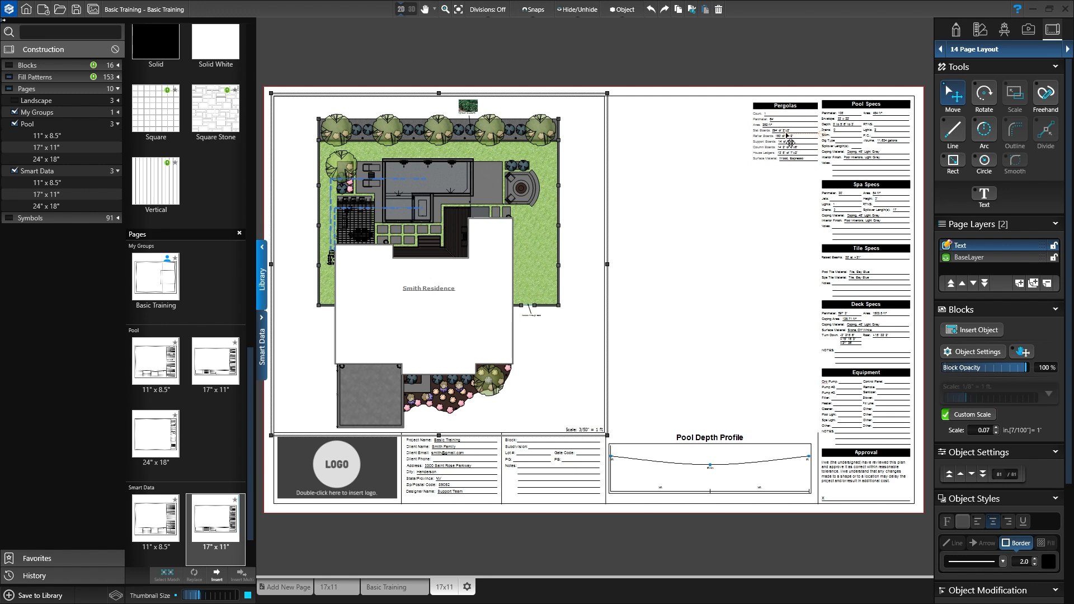
pyautogui.click(790, 142)
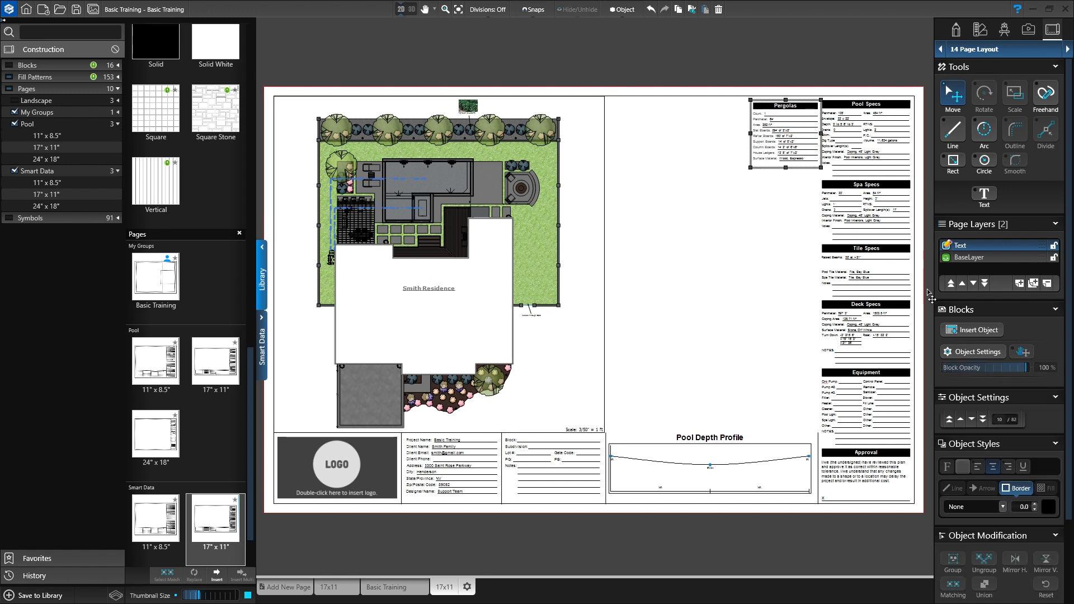
# Insert a 3D View from camera location 2 and shrink it to fit between the 2D plan and the Pergolas block
pyautogui.click(971, 332)
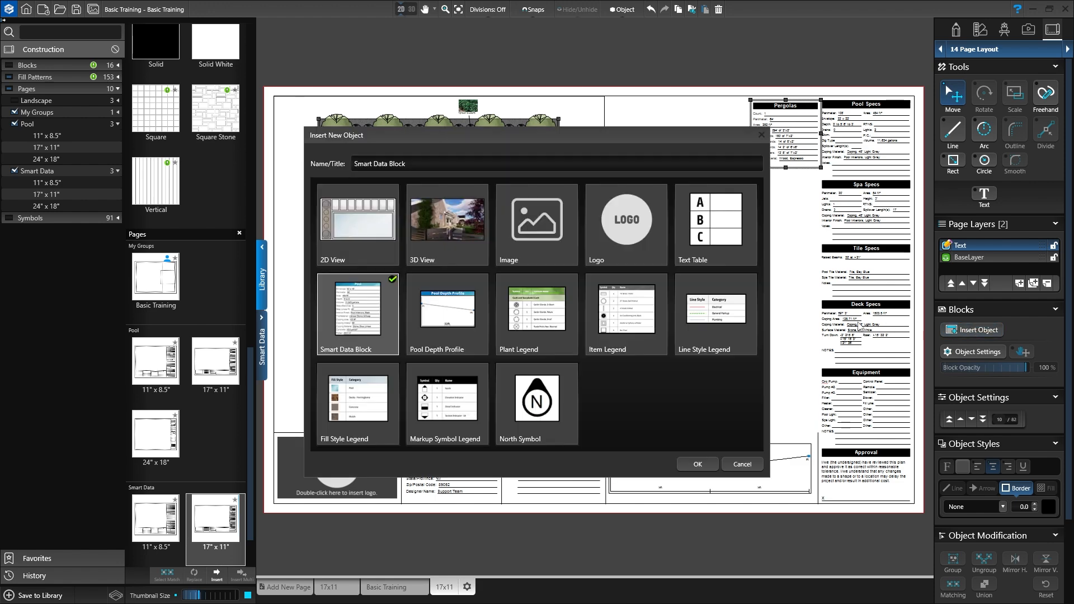
pyautogui.click(472, 237)
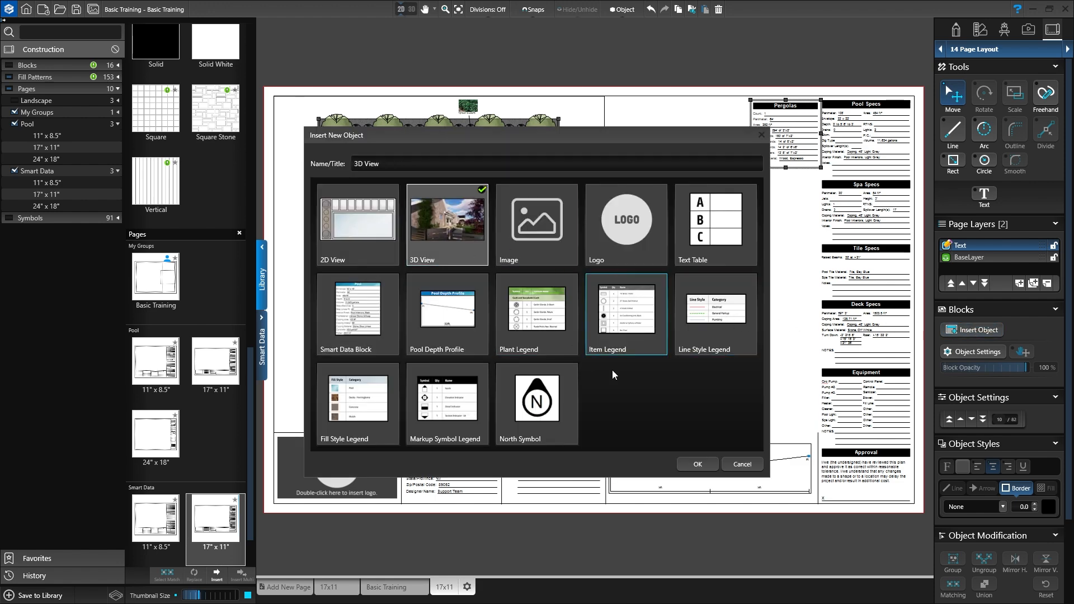
pyautogui.click(697, 464)
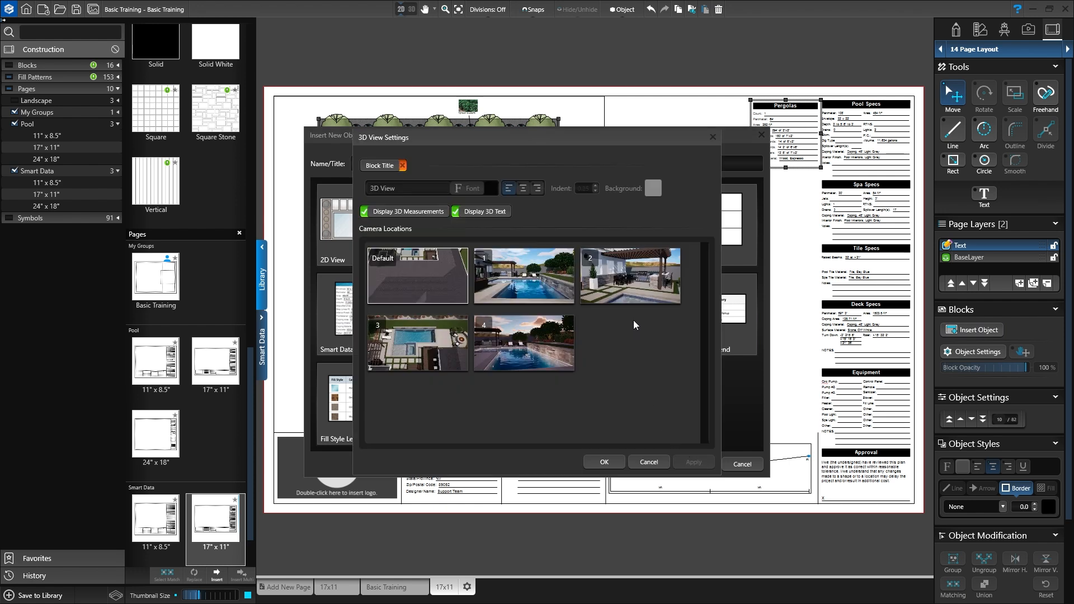
pyautogui.click(630, 272)
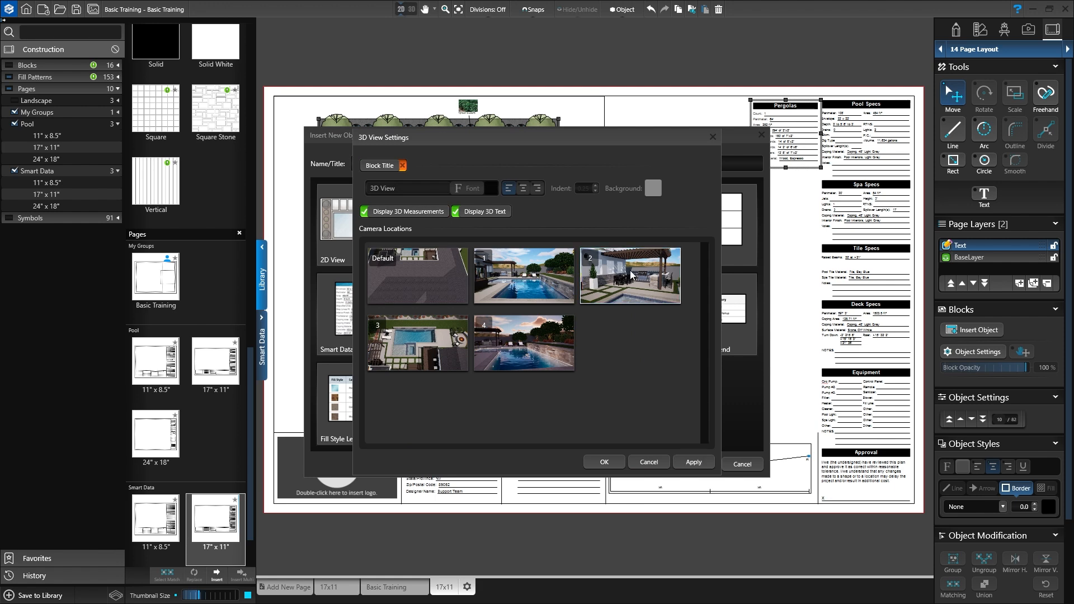
pyautogui.click(604, 462)
pyautogui.moveTo(606, 464); pyautogui.dragTo(670, 152)
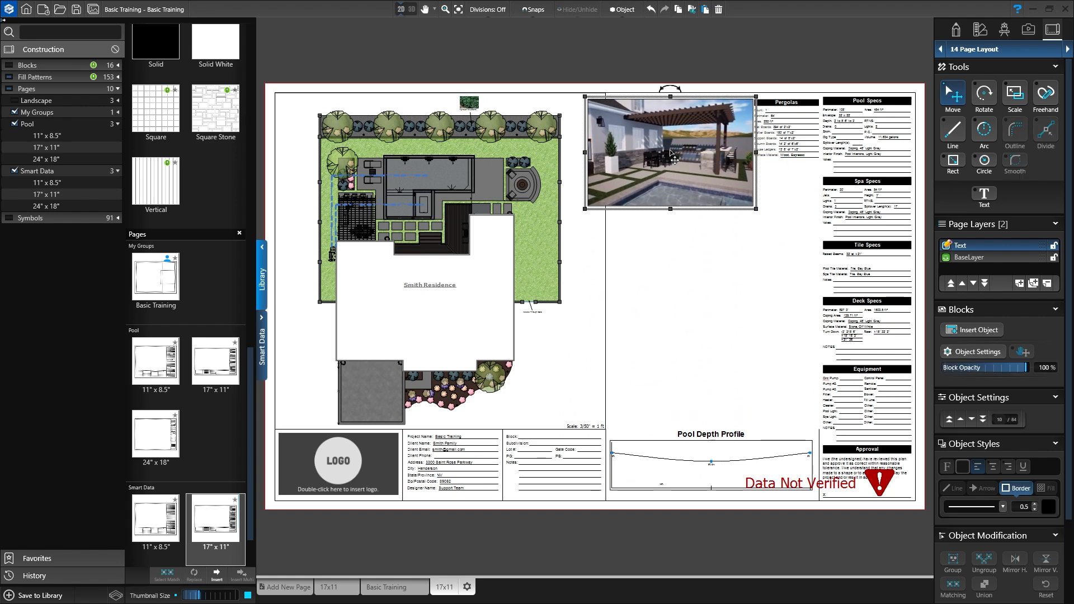
pyautogui.moveTo(582, 210); pyautogui.dragTo(604, 166)
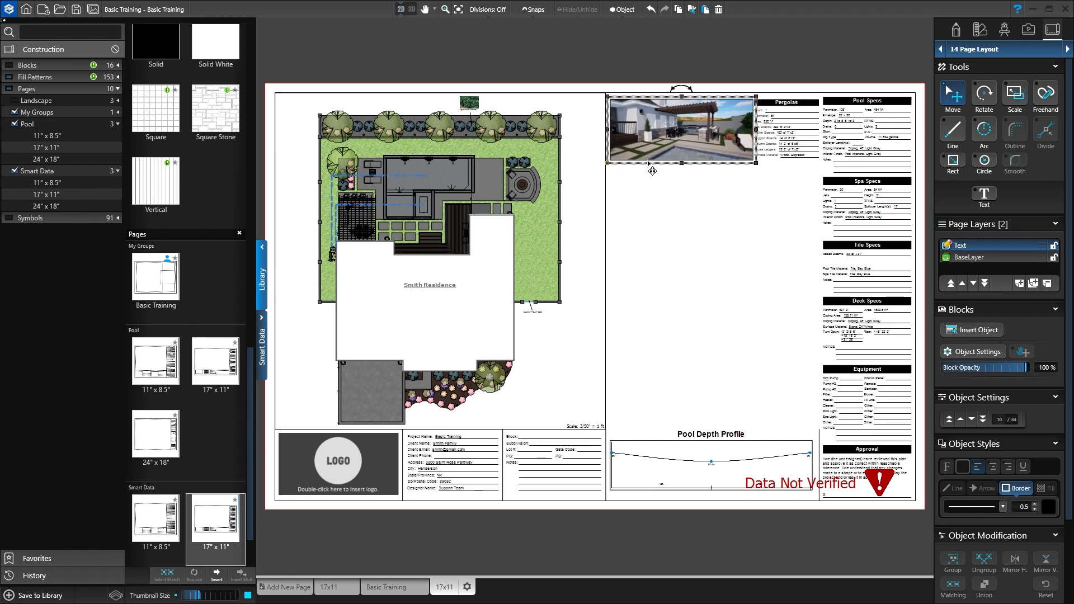
# Adjust the camera inside the pergola 3D view to frame the pergola, patio and pool from farther back
pyautogui.doubleClick(681, 143)
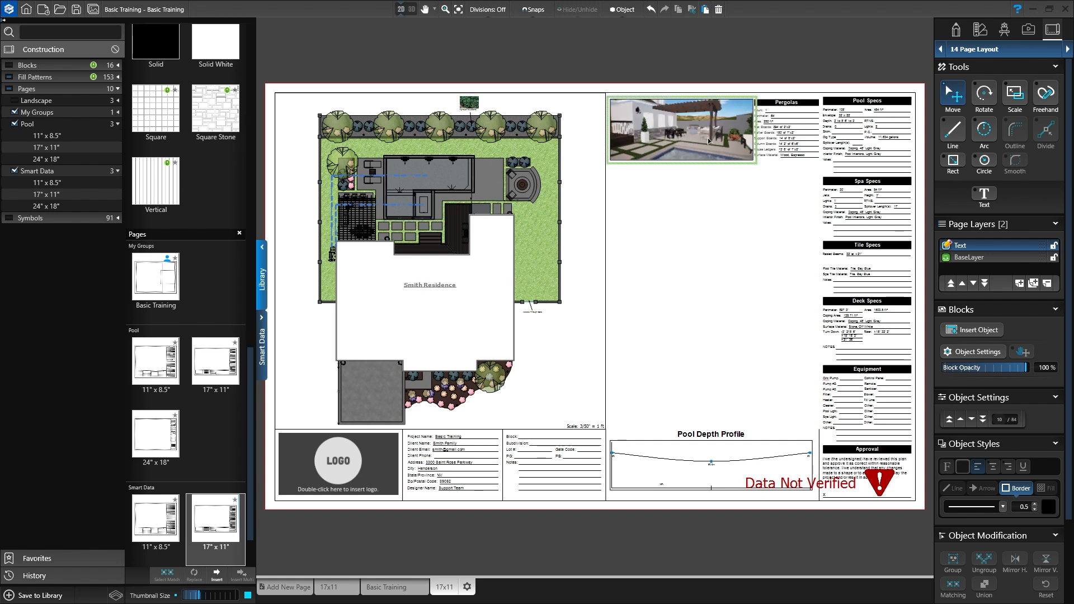
pyautogui.moveTo(702, 139); pyautogui.dragTo(699, 142)
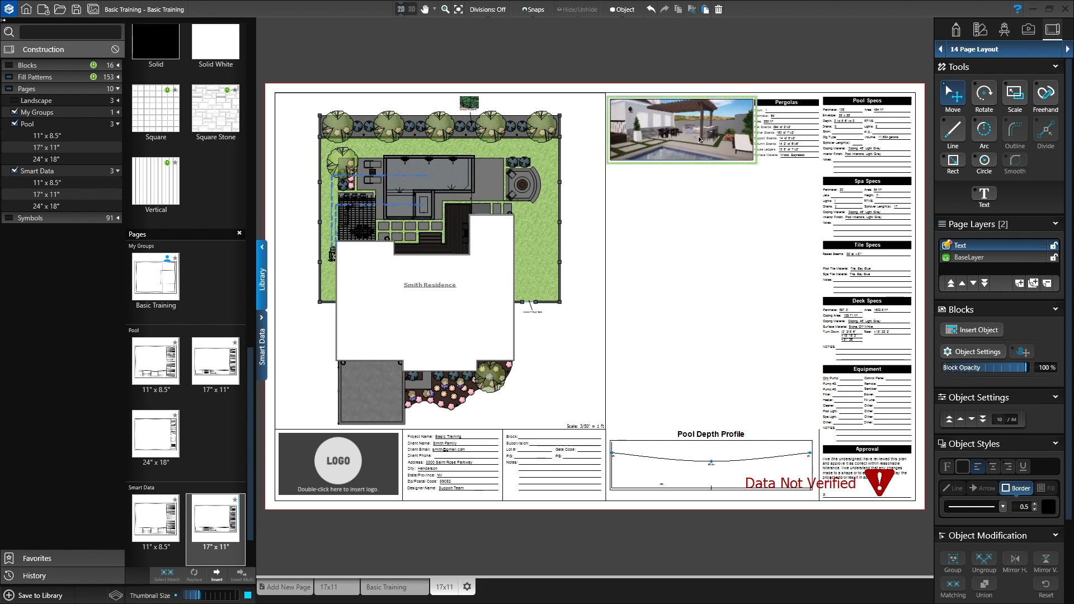
pyautogui.scroll(-3, 701, 147)
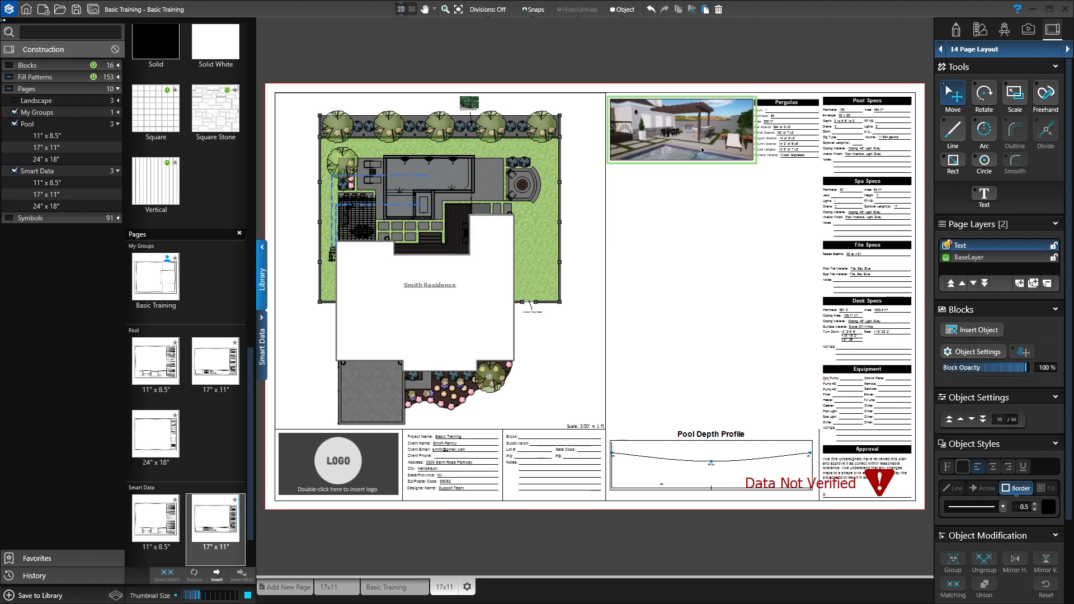
# Cycle the pergola 3D view's lighting through dusk and night and back to daylight
pyautogui.press('n')
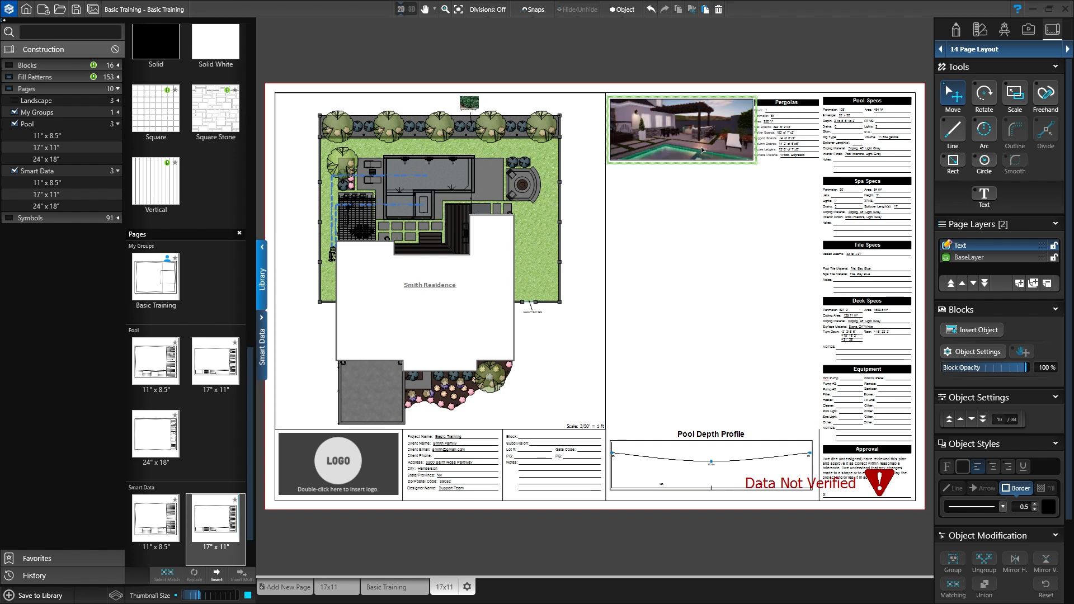
pyautogui.press('n')
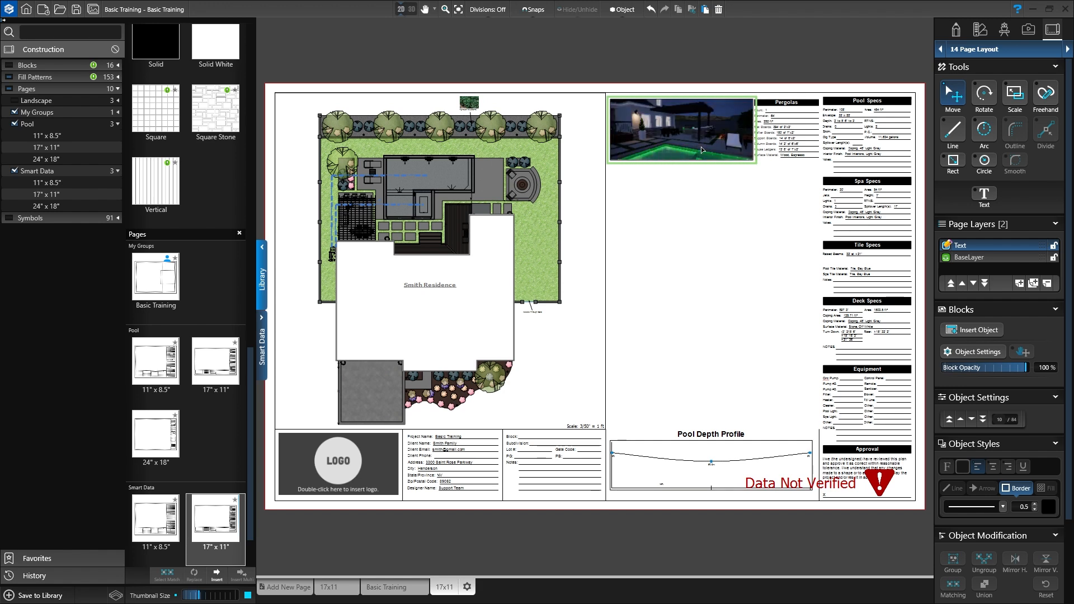
pyautogui.press('n')
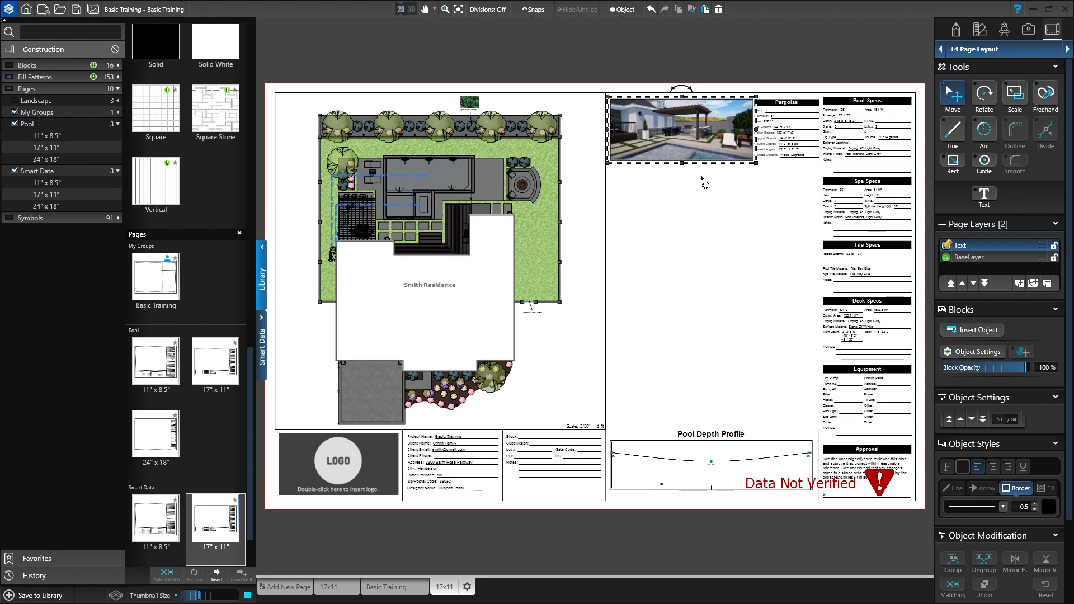
# Insert a 3D View from the Default camera below the pergola view and widen it to the spec column
pyautogui.click(969, 330)
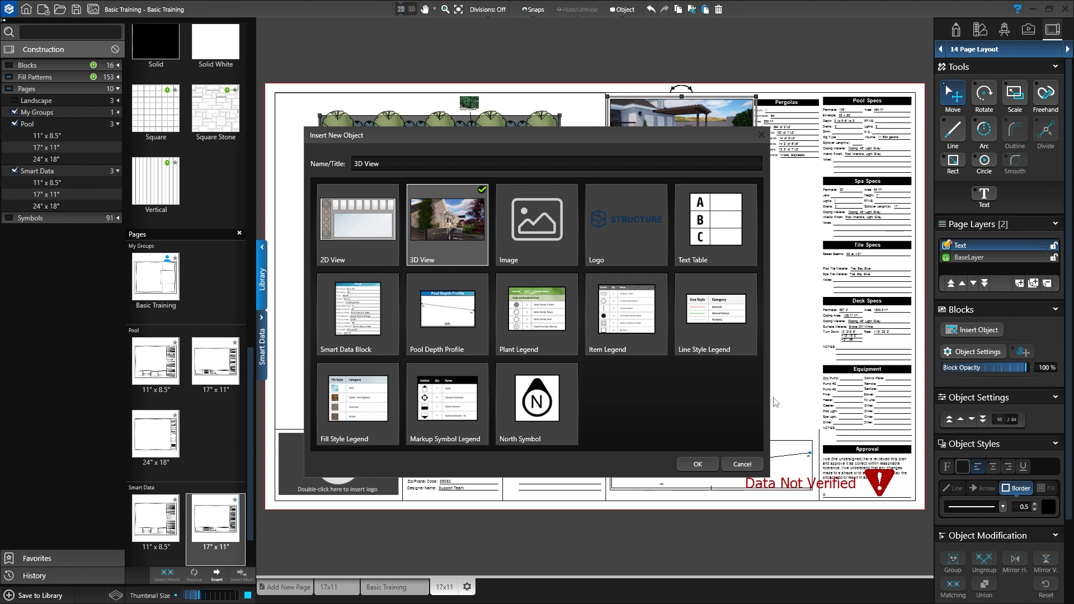
pyautogui.click(694, 465)
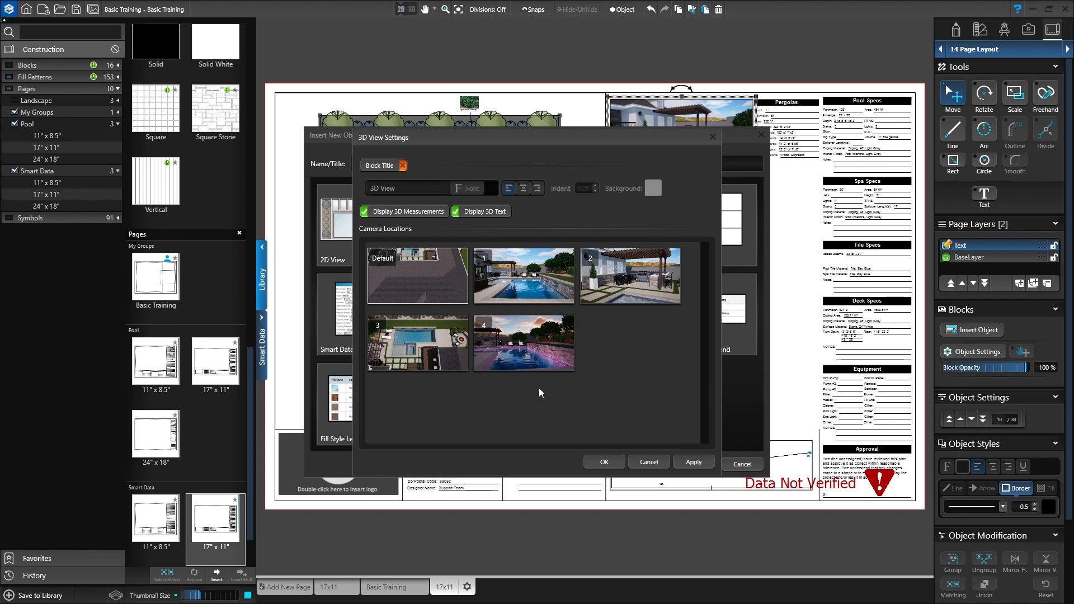
pyautogui.click(604, 462)
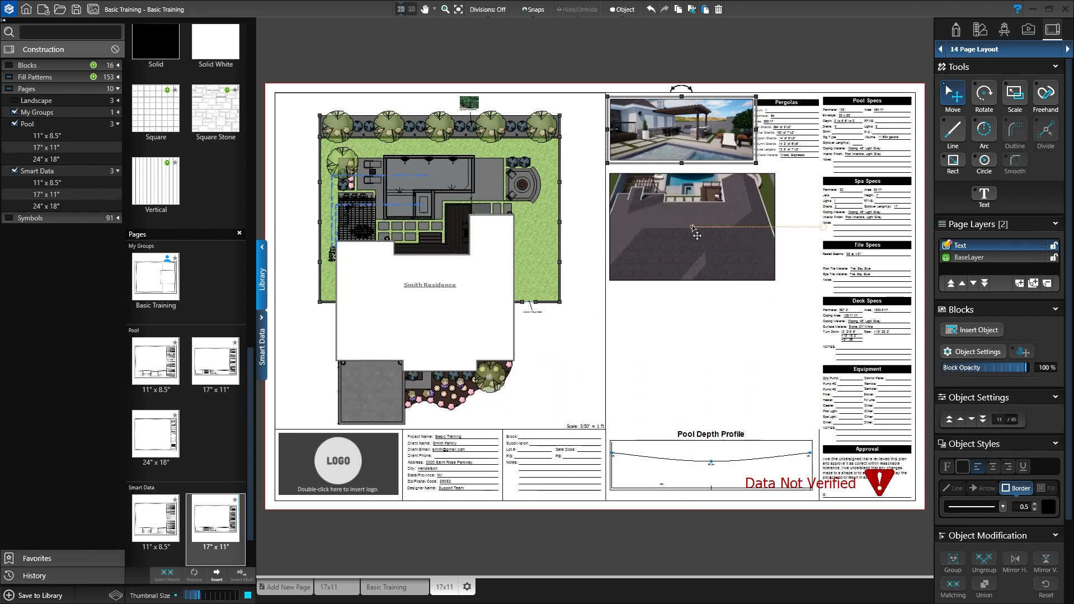
pyautogui.click(692, 220)
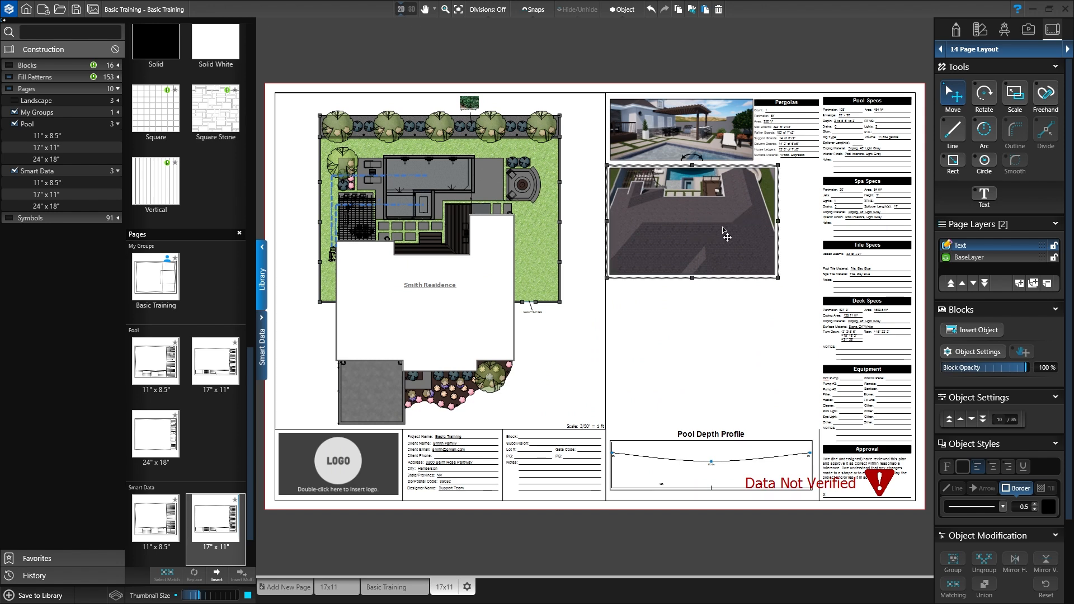
pyautogui.moveTo(777, 221); pyautogui.dragTo(682, 272)
# Reposition the camera inside the lower 3D view to show a close-up of the fire pit seating area
pyautogui.doubleClick(759, 225)
pyautogui.moveTo(698, 257); pyautogui.dragTo(805, 73, button='right')
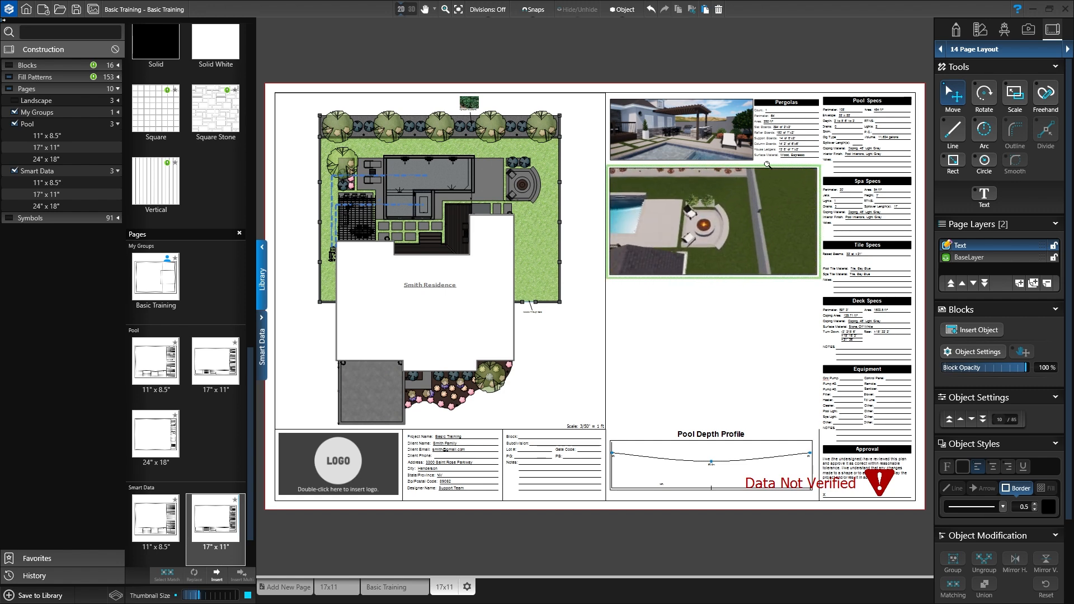
pyautogui.moveTo(782, 216); pyautogui.dragTo(848, 128, button='middle')
pyautogui.click(754, 313)
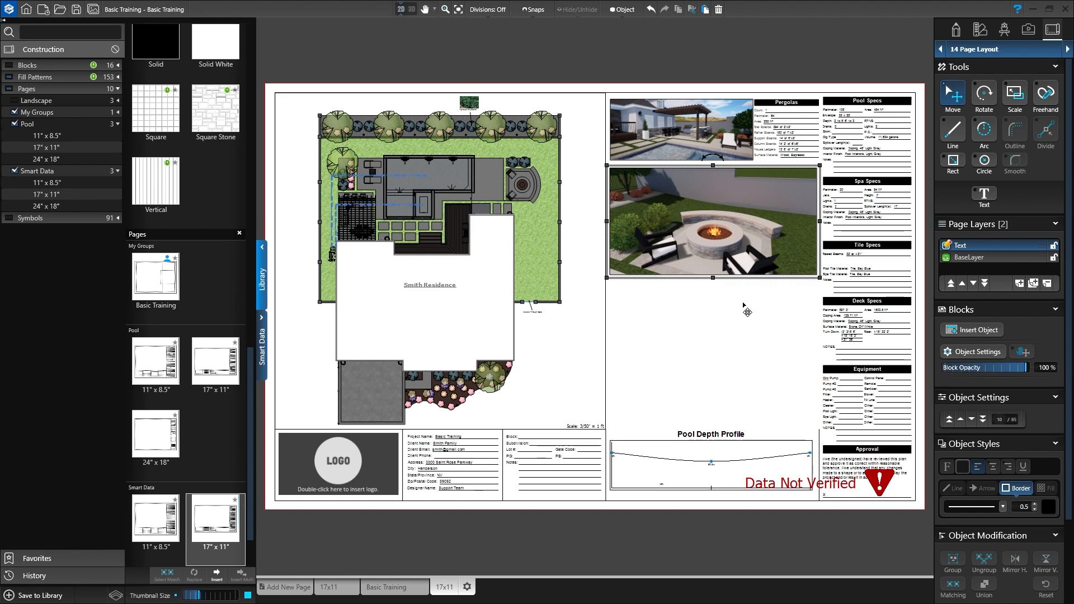
# Draw a dashed 2.0-weight line from the fire pit in the plan to the fire pit in the lower 3D view, with angle snapping set to None
pyautogui.press('l')
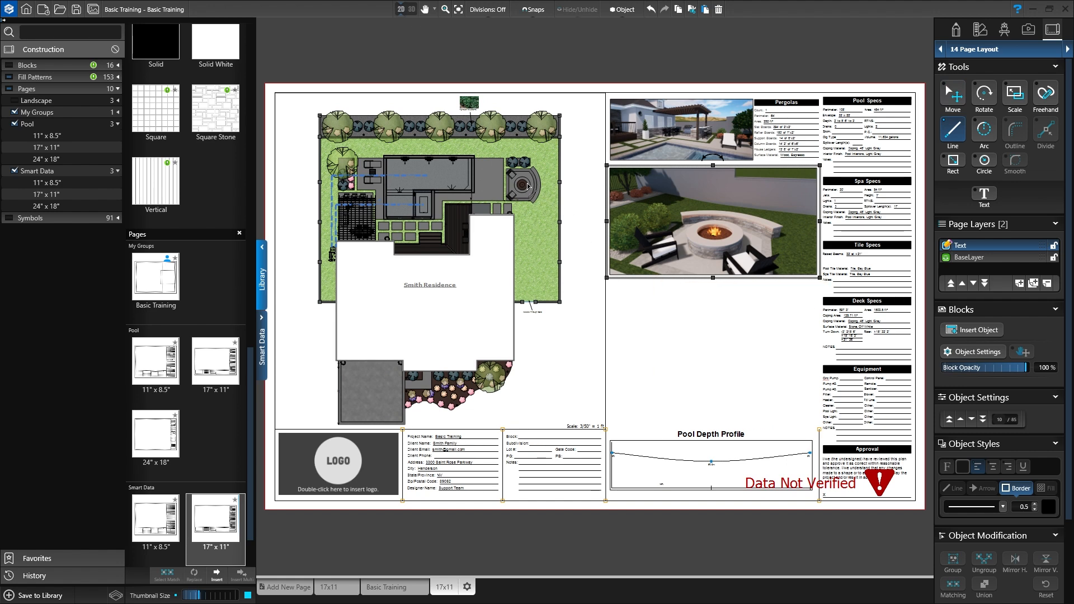
pyautogui.click(528, 188)
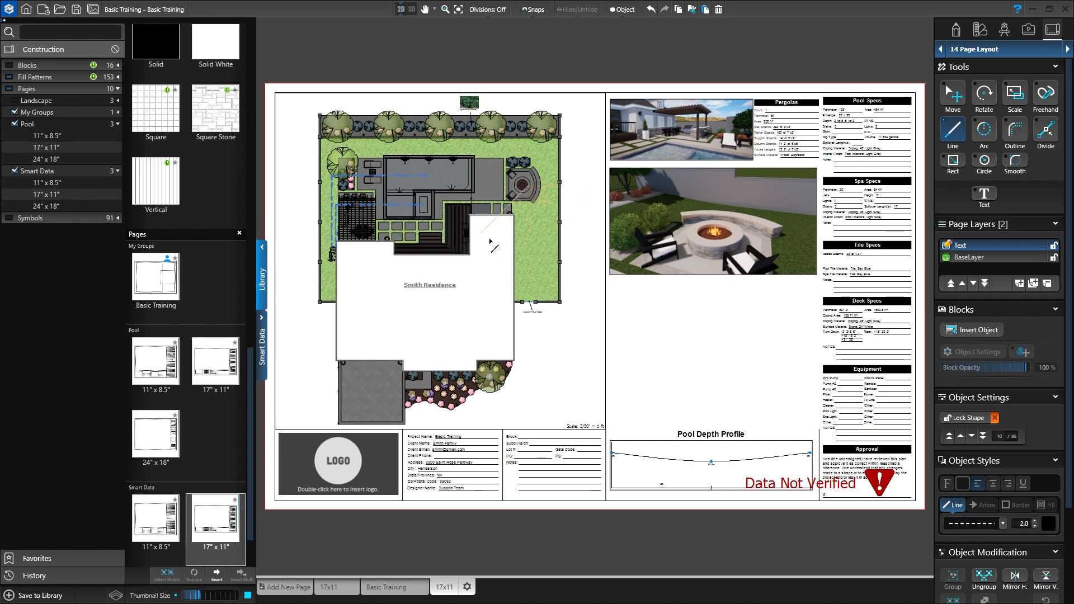
pyautogui.click(534, 9)
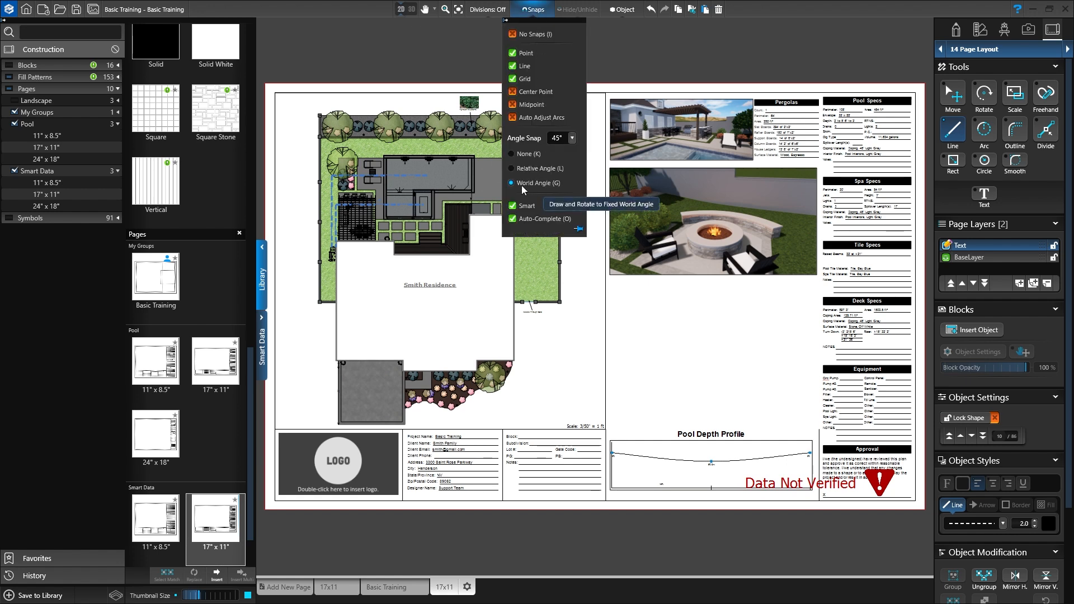
pyautogui.click(523, 154)
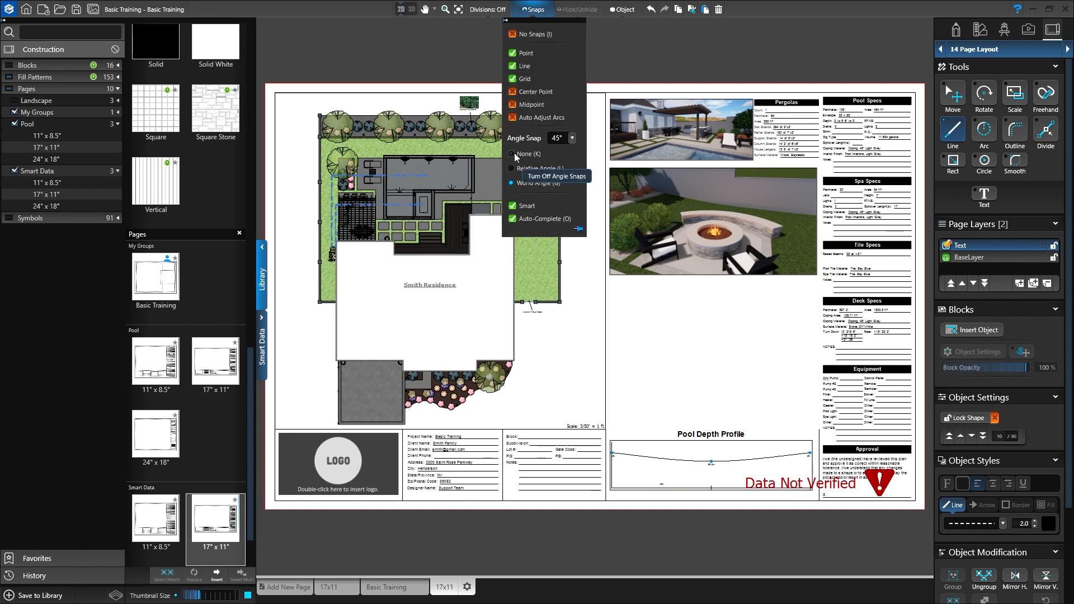
pyautogui.click(532, 10)
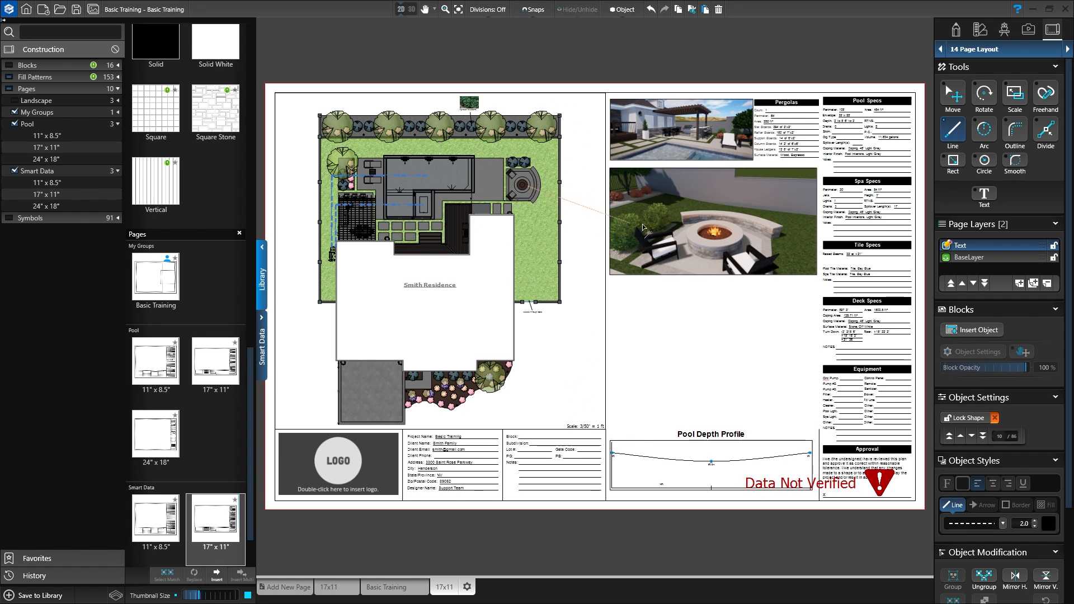
pyautogui.click(713, 240)
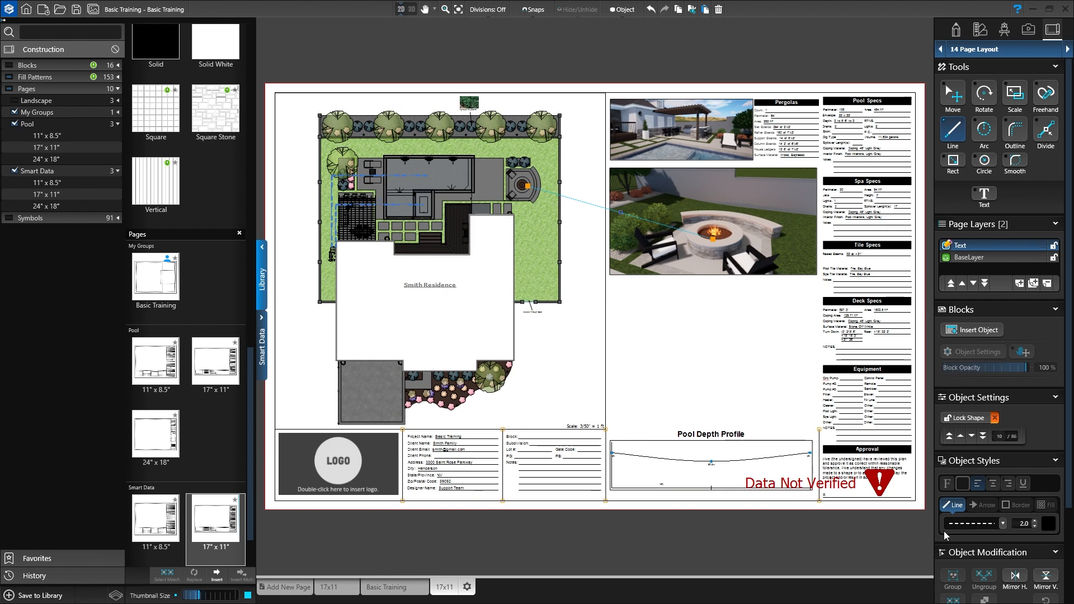
pyautogui.press('Escape')
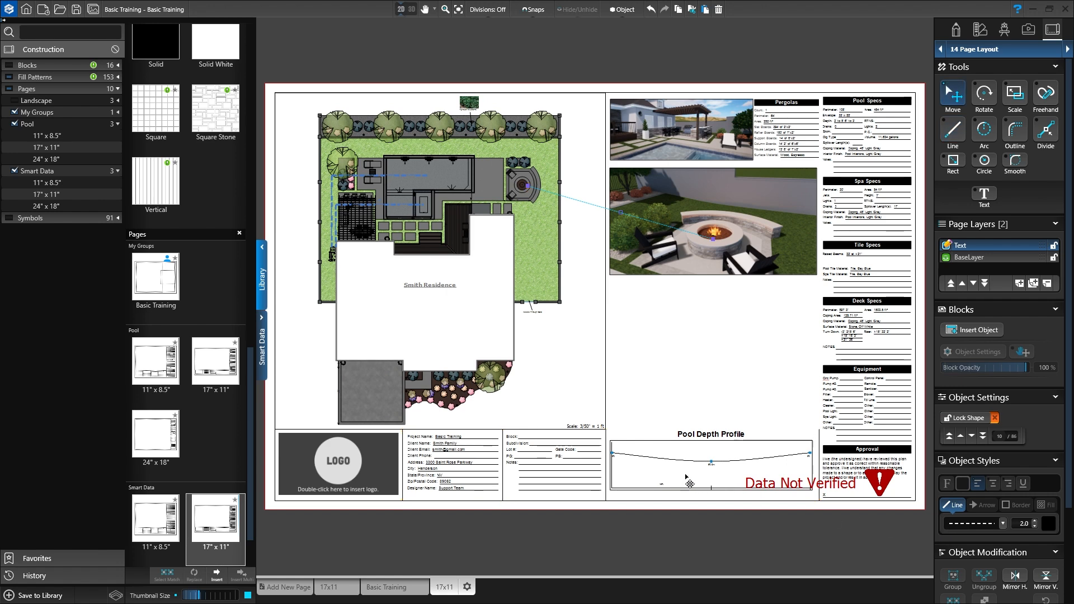
# Select the vertical divider line beside the title block and move its BaseLayer above the Text layer
pyautogui.click(606, 457)
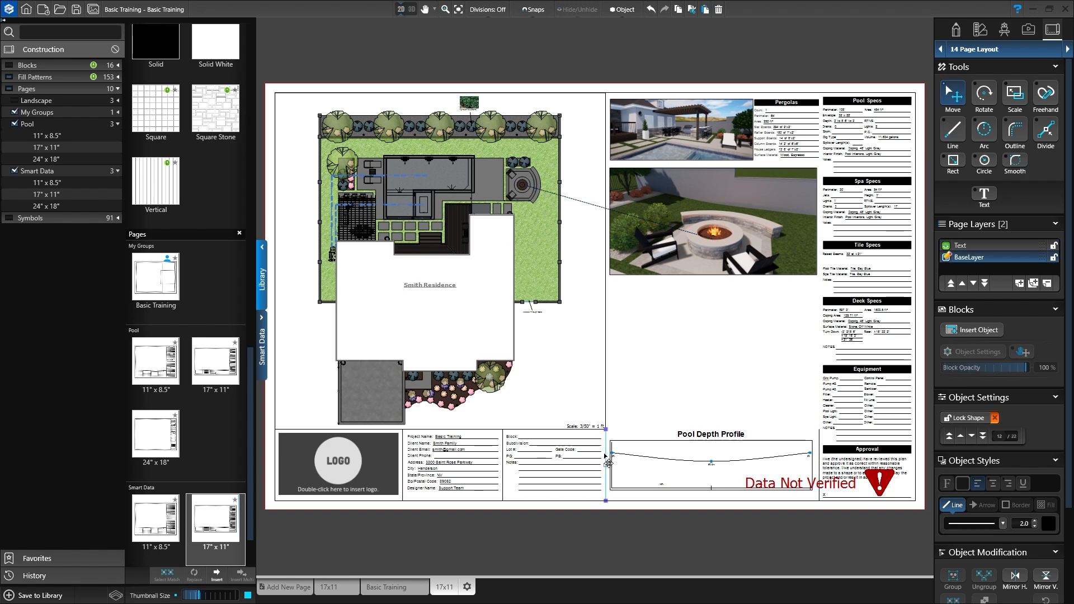
pyautogui.moveTo(610, 438); pyautogui.dragTo(608, 101)
pyautogui.click(951, 283)
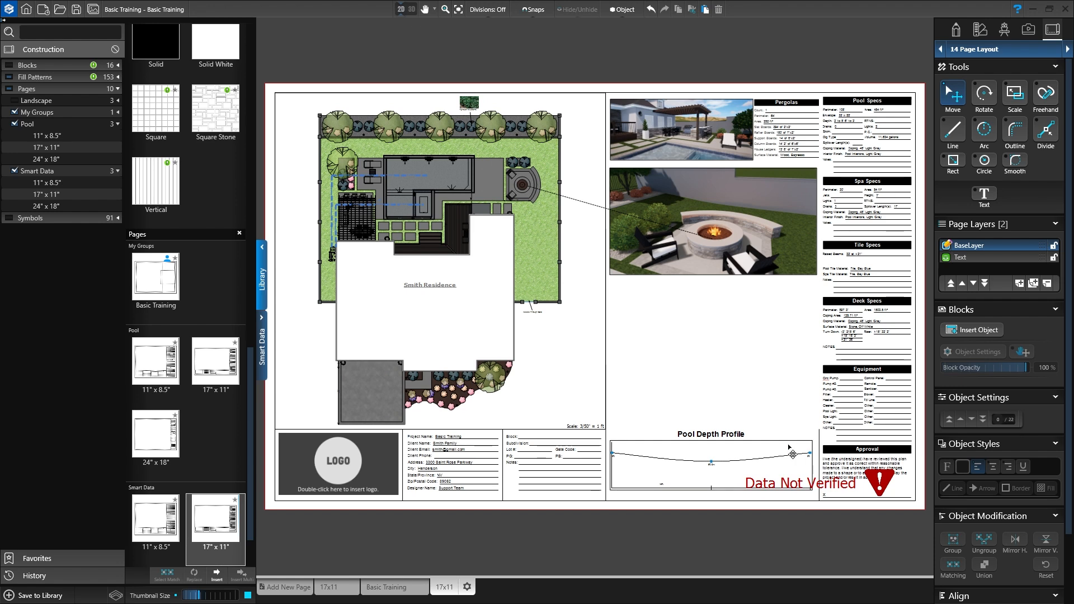
# Delete the Pool Depth Profile title and the depth profile diagram beneath it
pyautogui.click(723, 444)
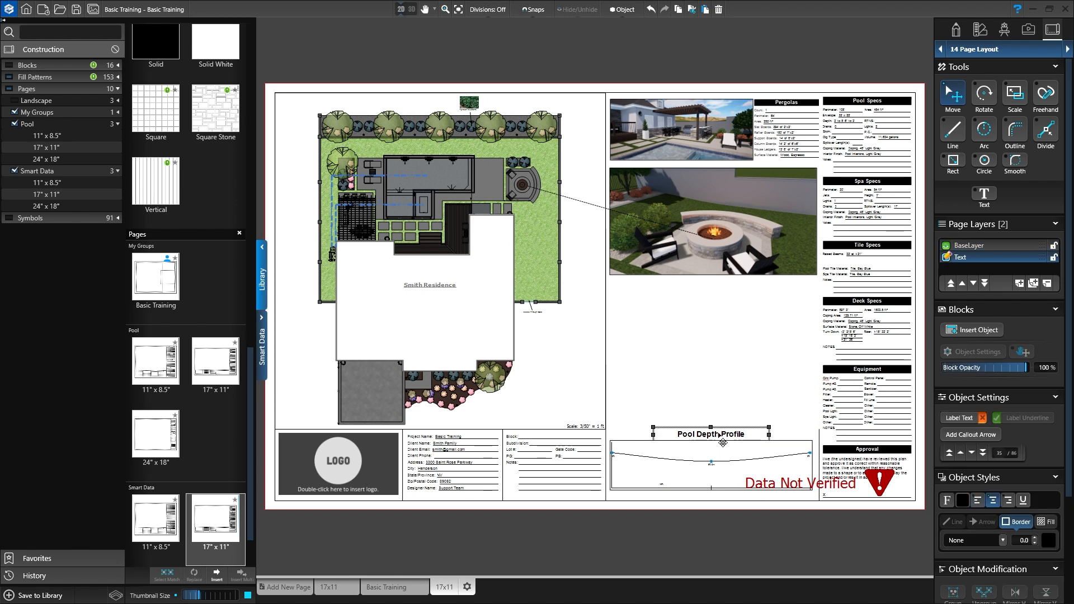
pyautogui.press('Delete')
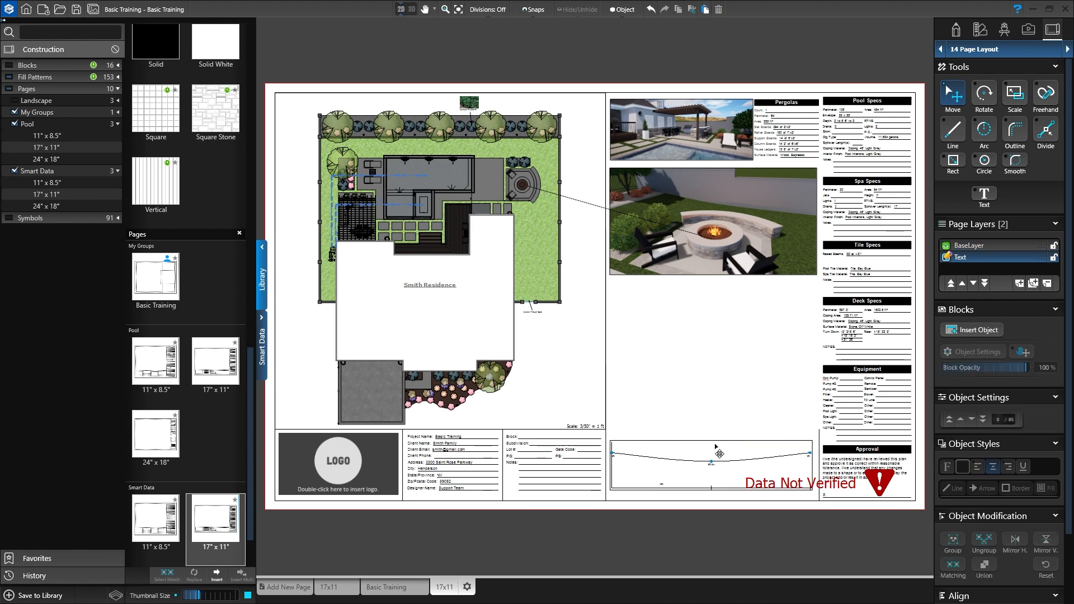
pyautogui.click(719, 453)
pyautogui.press('Delete')
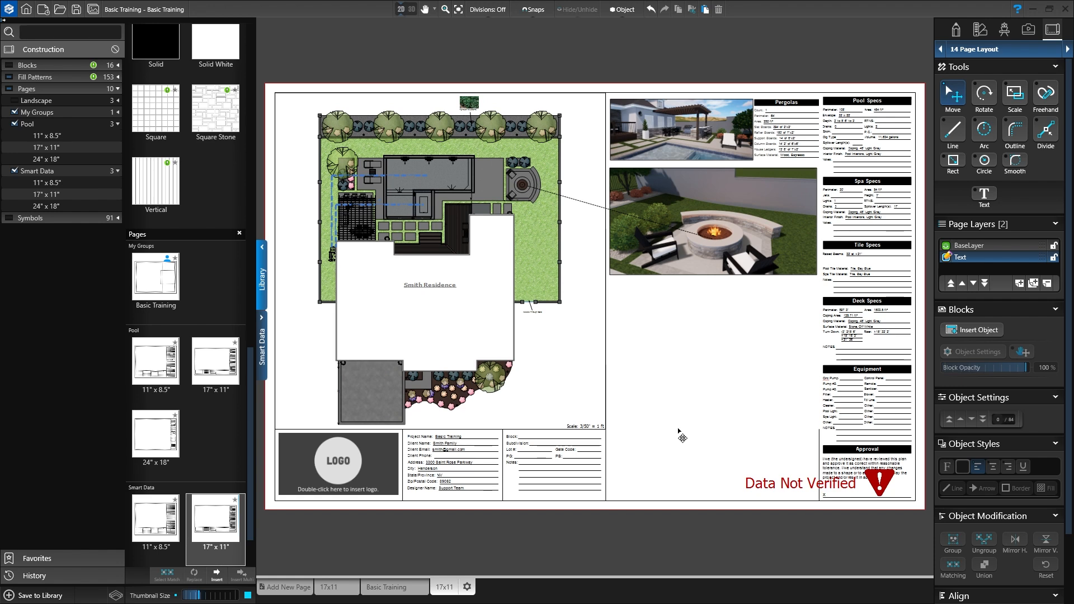
# Insert the saved Plant Legend block from the library below the fire pit view and widen it to the spec column
pyautogui.click(9, 66)
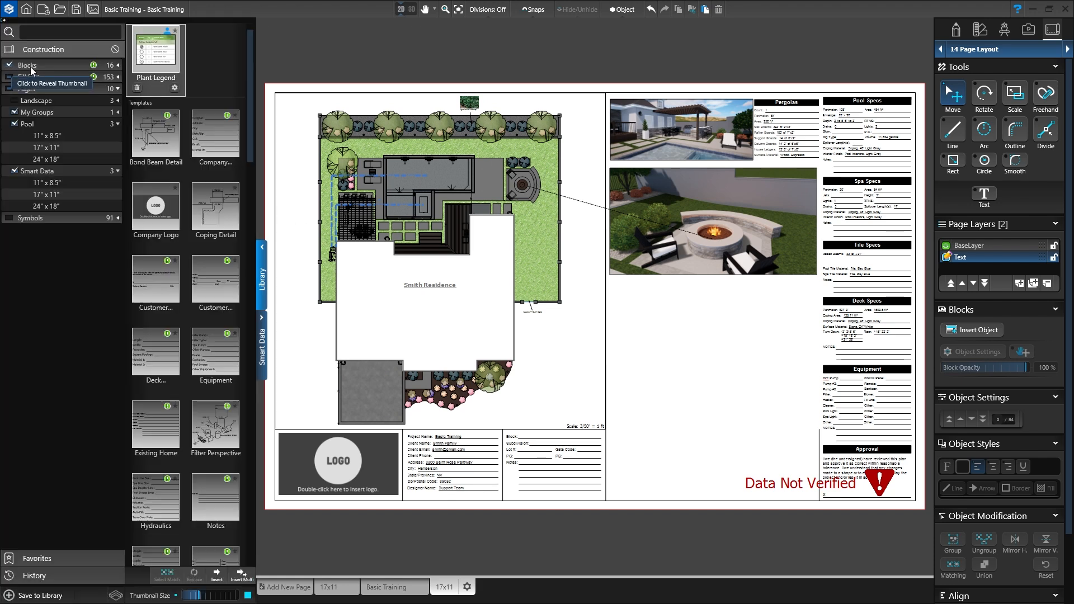
pyautogui.click(157, 59)
pyautogui.doubleClick(157, 60)
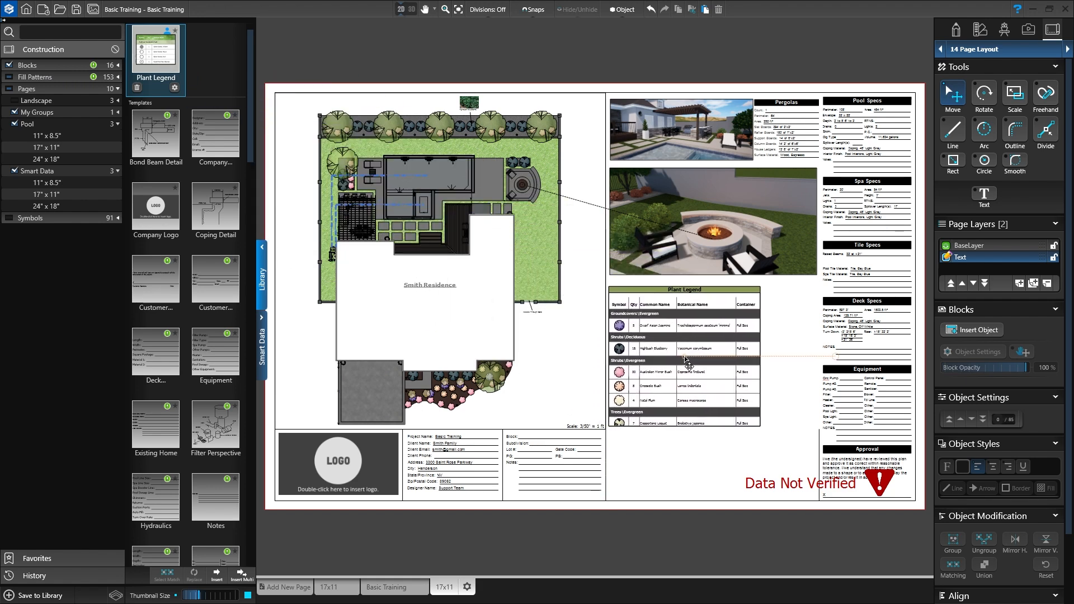
pyautogui.click(731, 396)
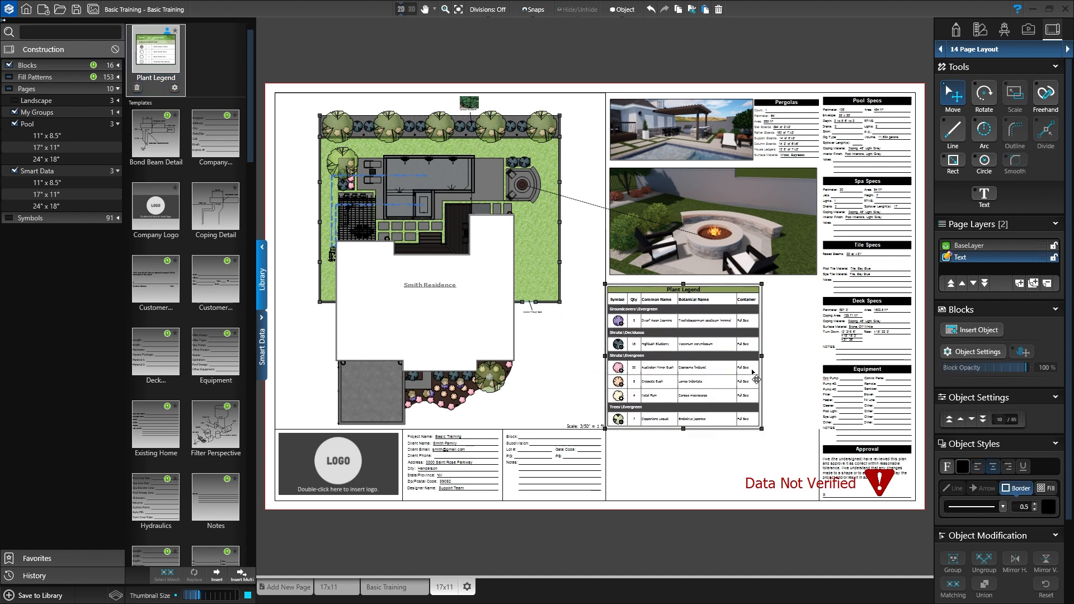
pyautogui.moveTo(762, 355); pyautogui.dragTo(819, 356)
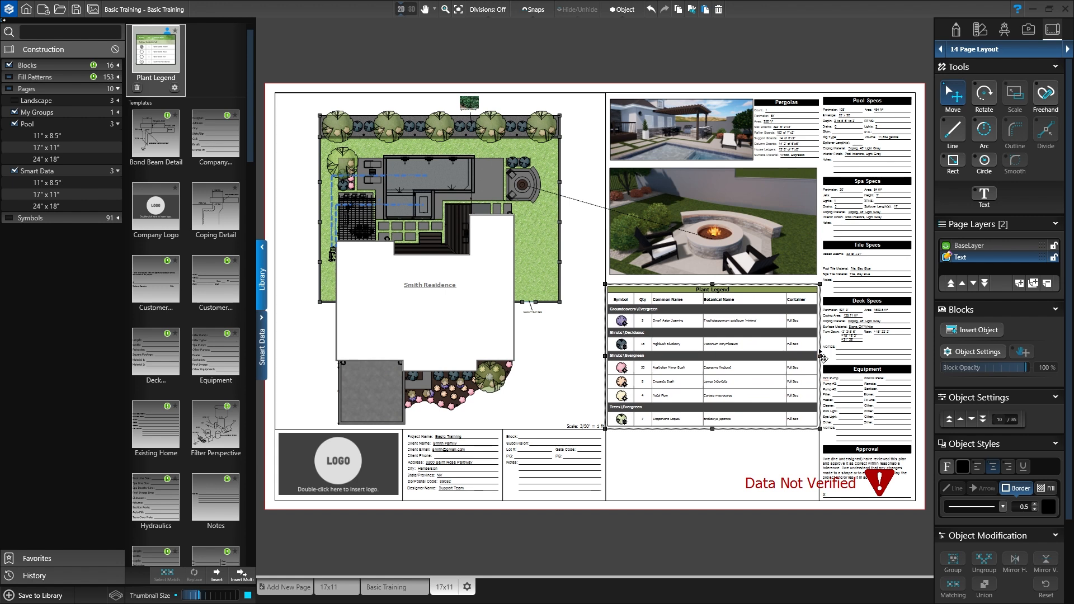
# Delete the placeholder logo in the title block and insert a Logo object onto the page
pyautogui.click(346, 465)
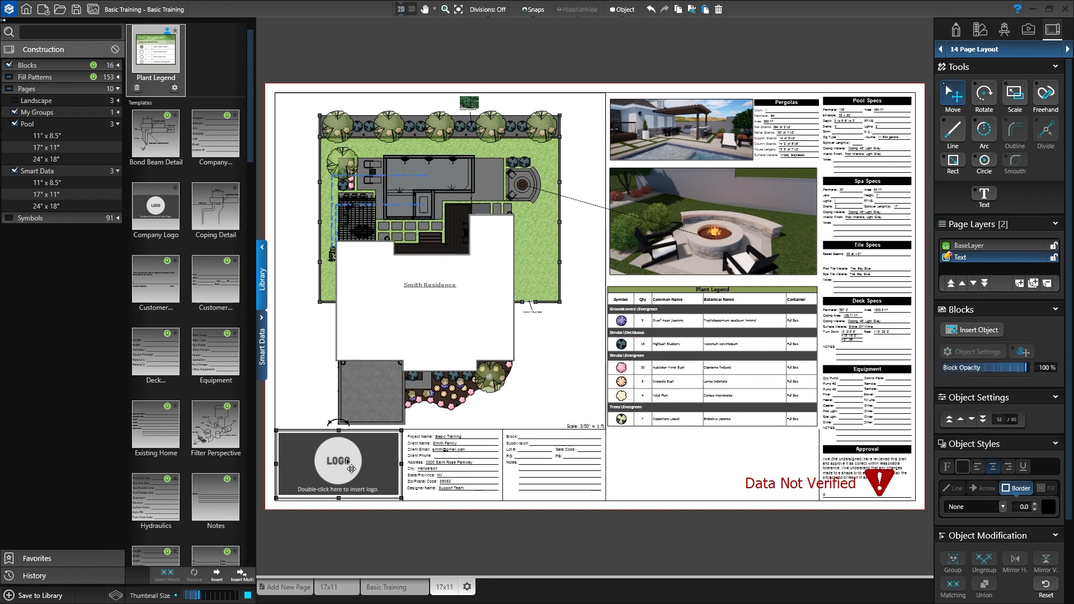
pyautogui.press('Delete')
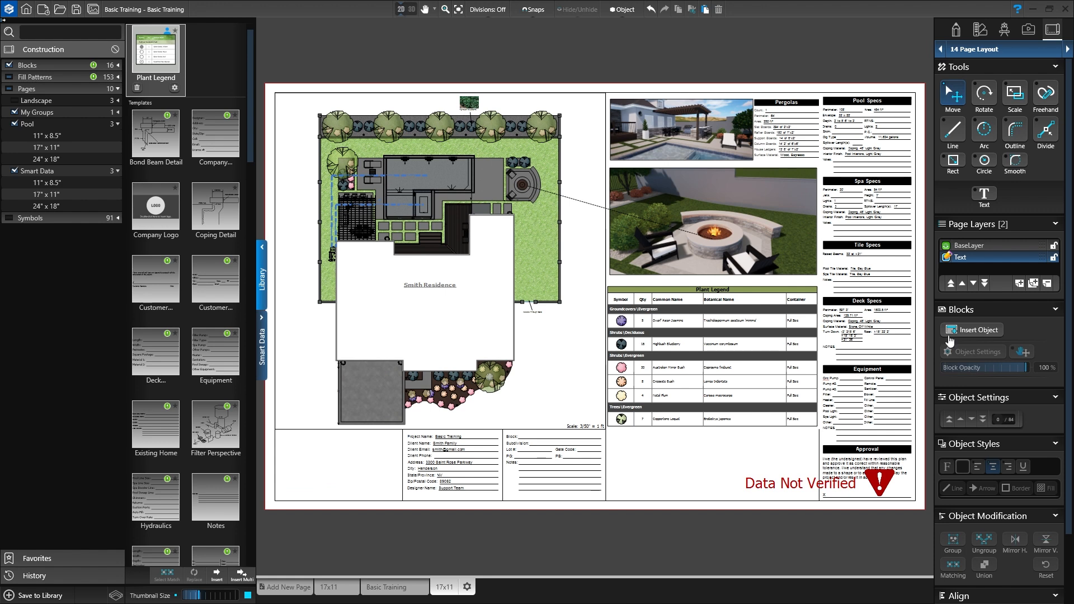
pyautogui.click(979, 329)
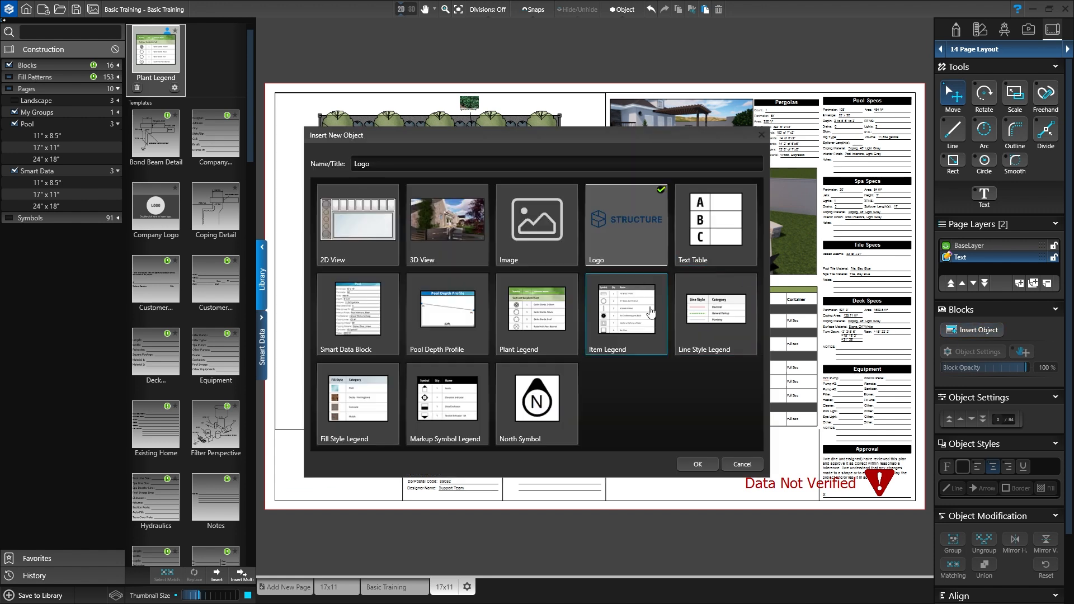
pyautogui.click(698, 464)
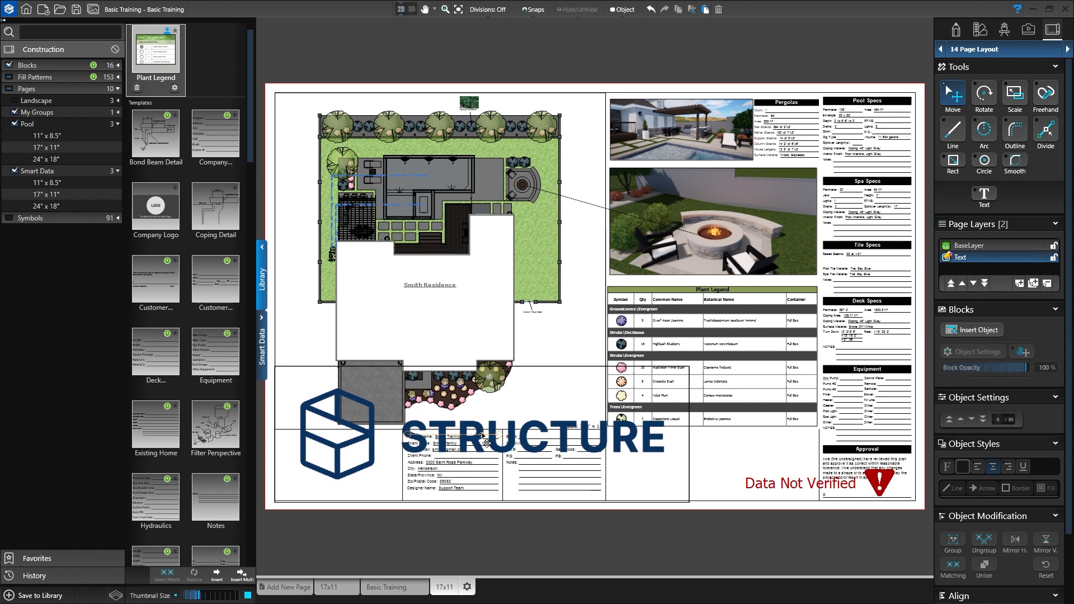
pyautogui.click(482, 434)
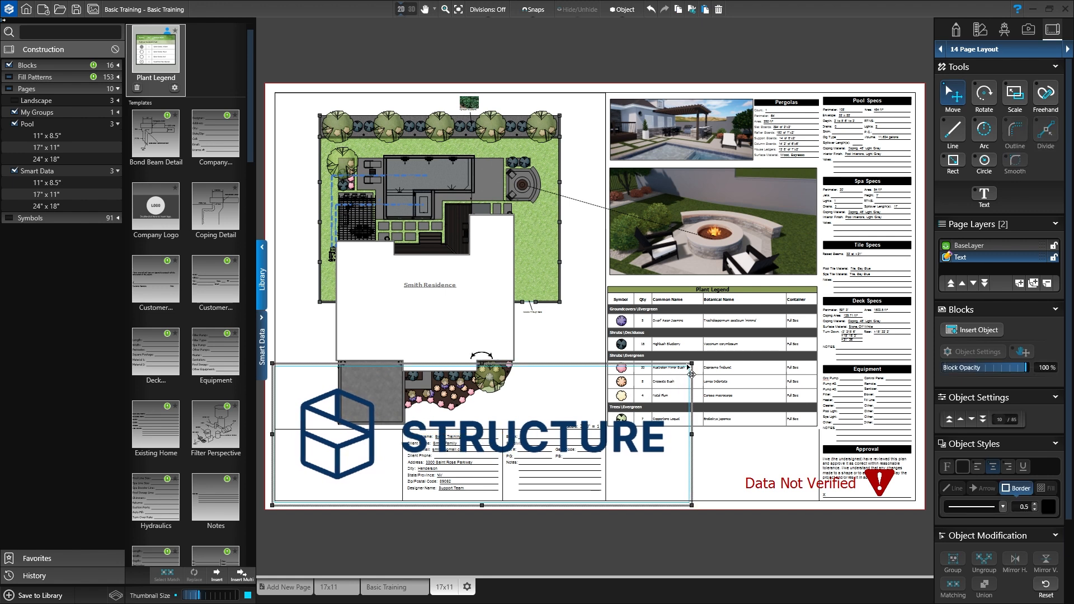
# Shrink the Structure logo, center it in the title block's empty logo cell, and set its border style to None
pyautogui.moveTo(694, 362); pyautogui.dragTo(473, 434)
pyautogui.moveTo(448, 401); pyautogui.dragTo(401, 410)
pyautogui.moveTo(365, 476); pyautogui.dragTo(367, 460)
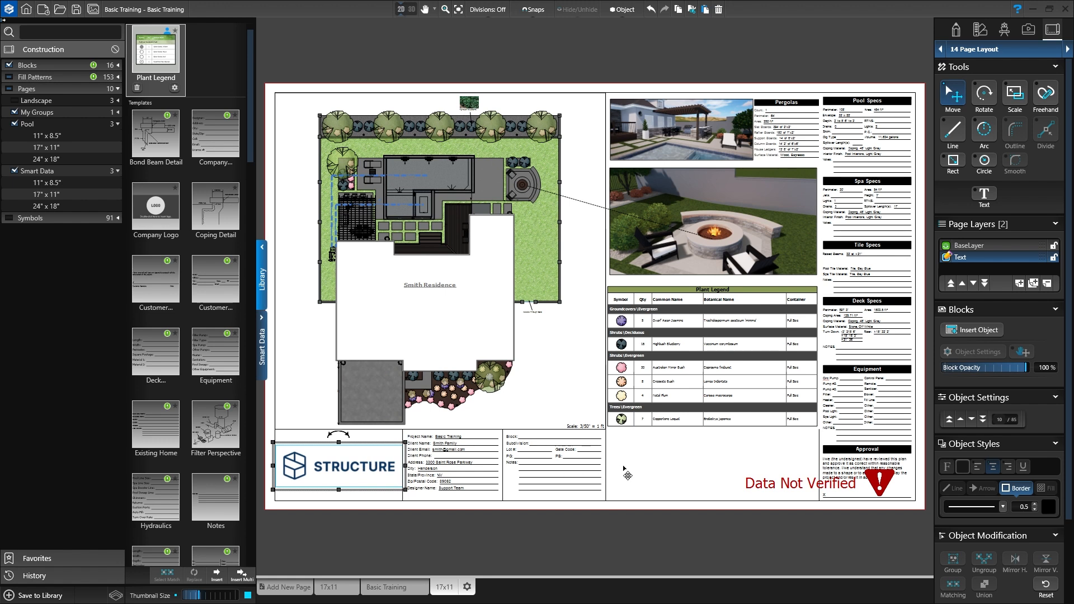
pyautogui.click(985, 509)
pyautogui.click(986, 518)
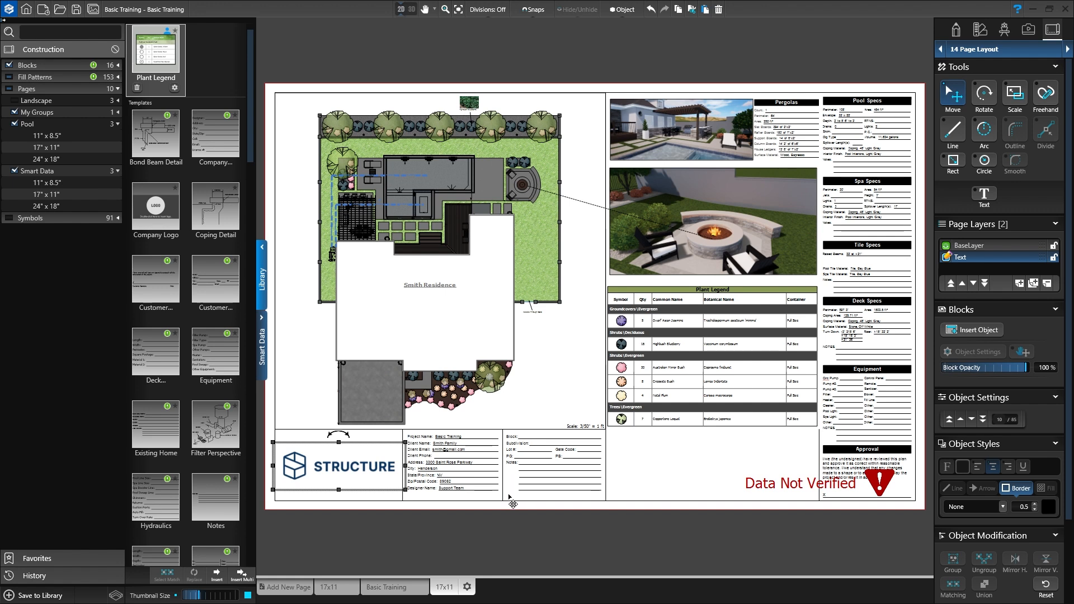
# Delete all the Block, Subdivision, Lot and Notes fields from the title block cell beside the project information
pyautogui.click(507, 435)
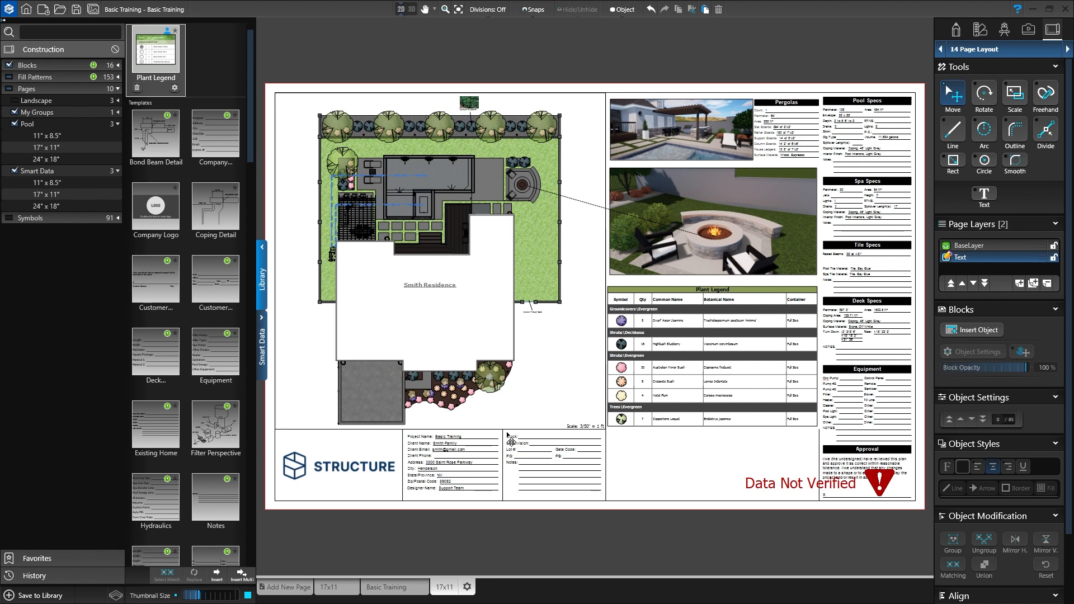
pyautogui.moveTo(507, 435); pyautogui.dragTo(603, 495)
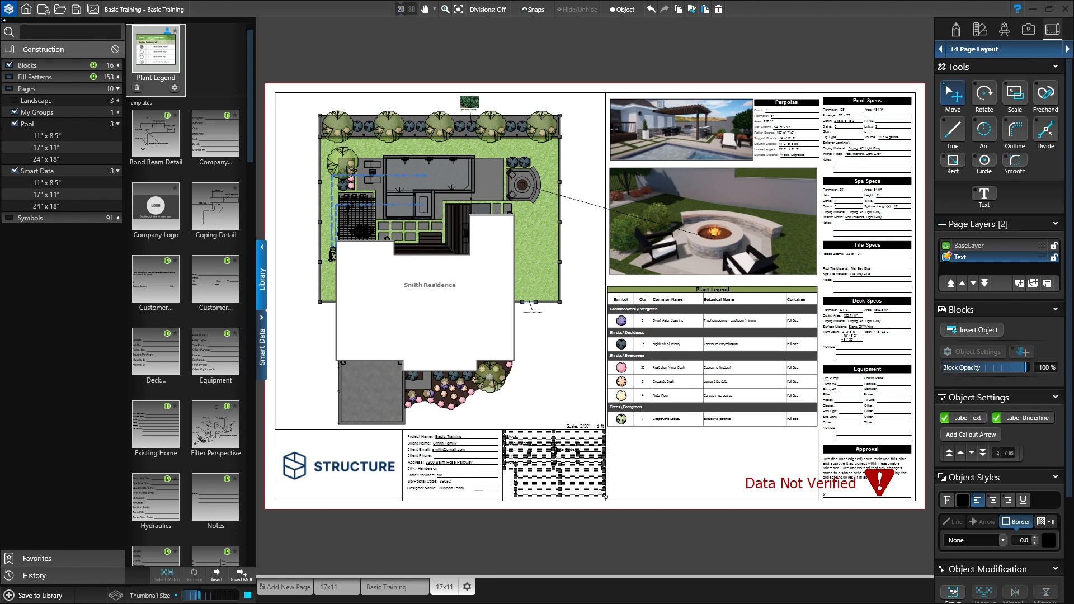
pyautogui.press('Delete')
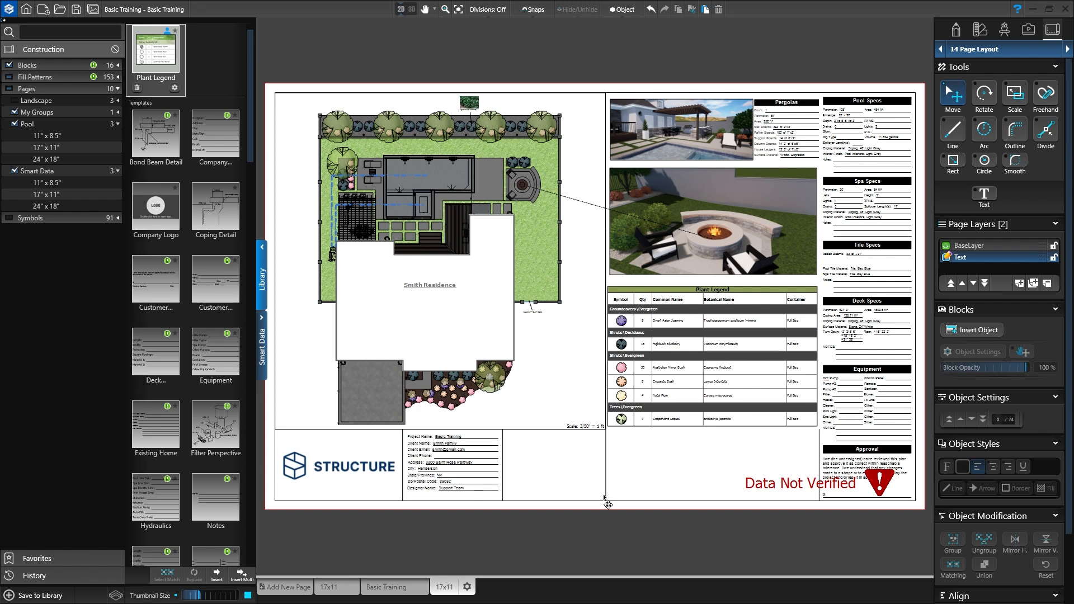
# Insert a Text Table with 6 rows, 2 columns and no block title, and place it in the emptied title block cell
pyautogui.click(976, 330)
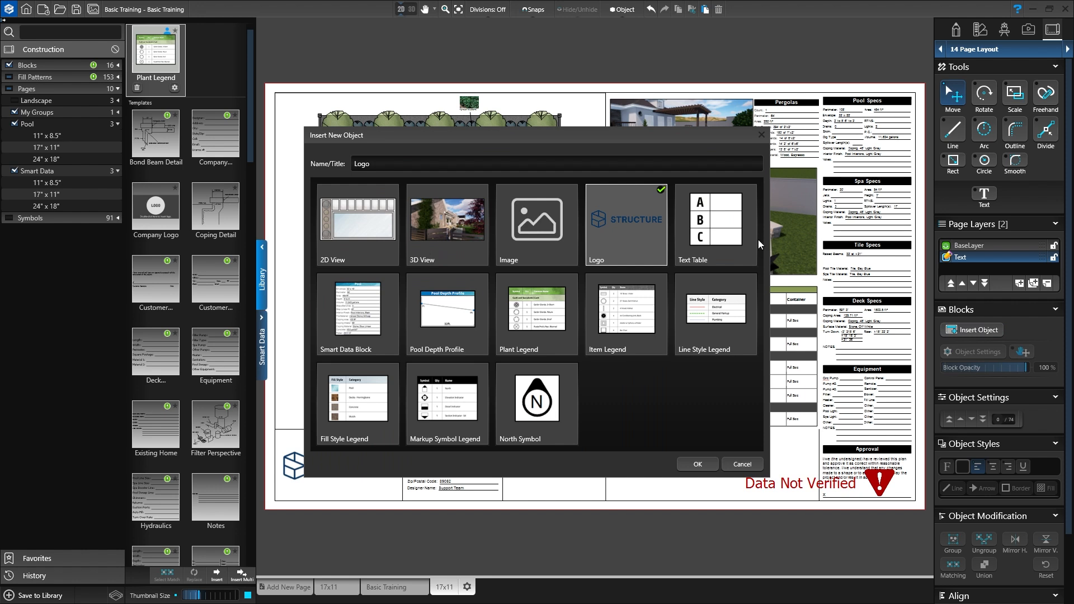
pyautogui.click(719, 228)
pyautogui.click(699, 464)
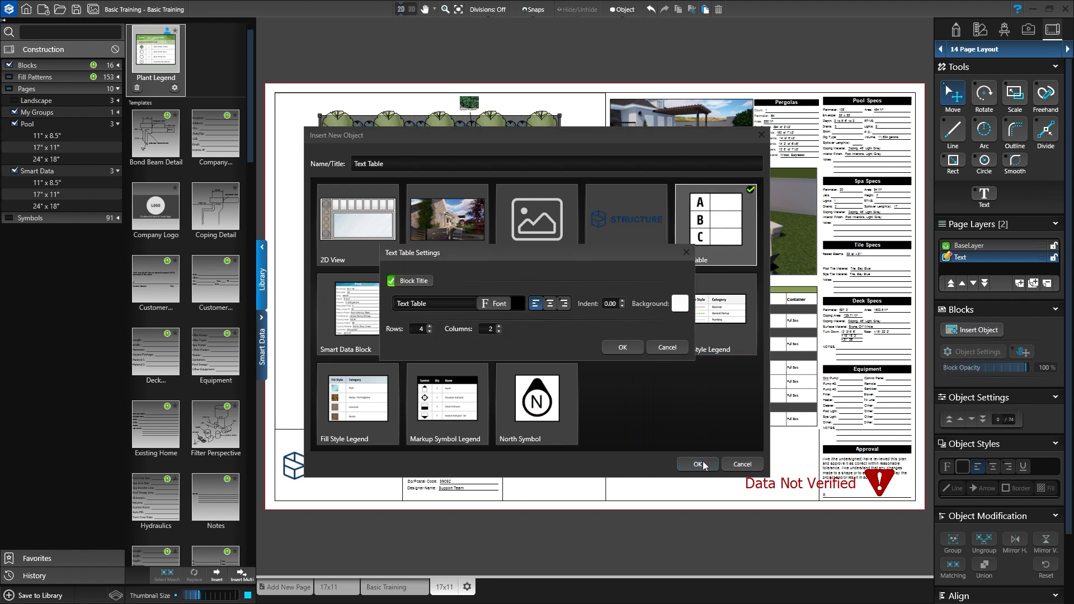
pyautogui.click(412, 283)
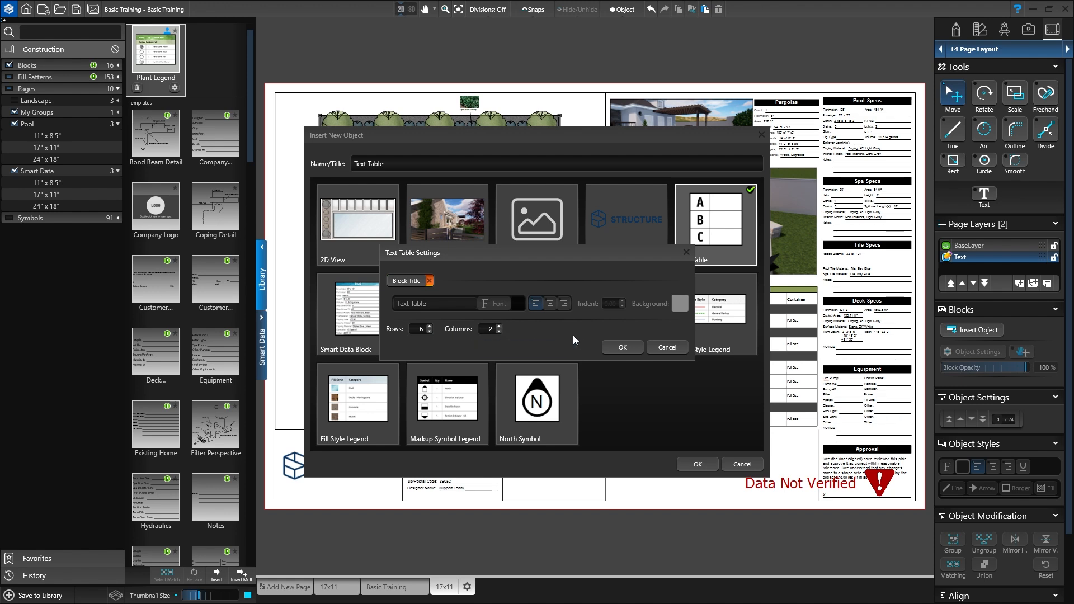
pyautogui.click(623, 348)
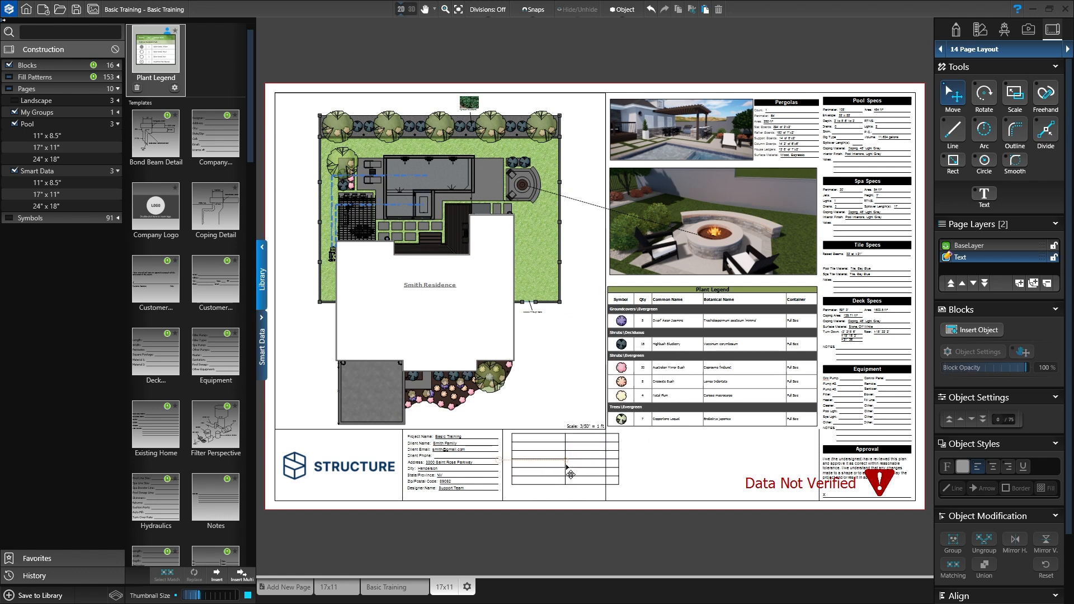
pyautogui.click(568, 474)
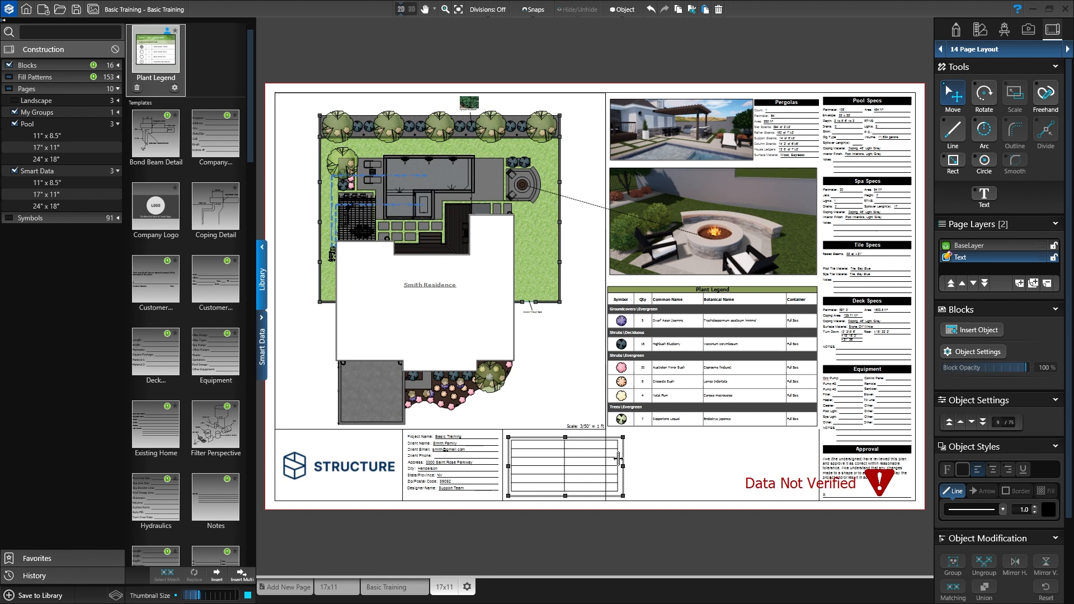
# Narrow the text table to fit inside the title block cell and reduce the width of its first column
pyautogui.moveTo(619, 459); pyautogui.dragTo(596, 465)
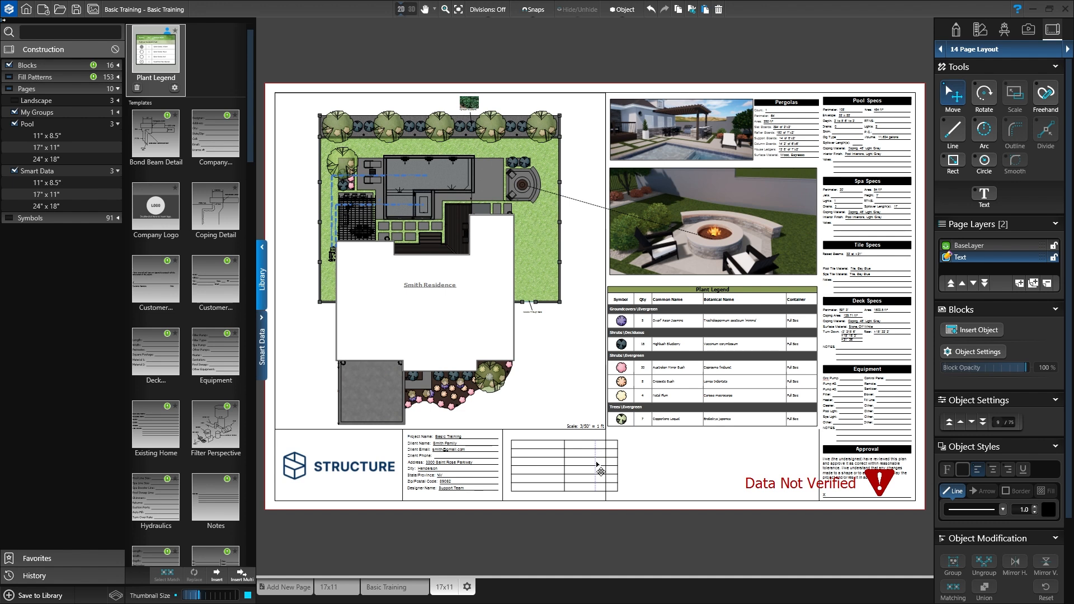
pyautogui.moveTo(596, 462); pyautogui.dragTo(599, 462)
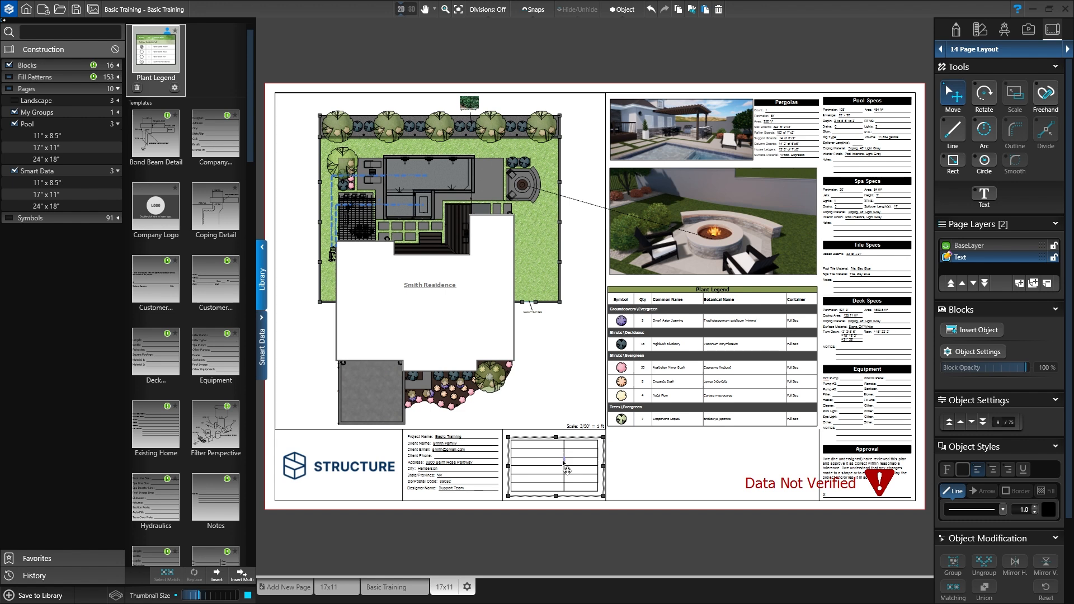
pyautogui.moveTo(564, 459); pyautogui.dragTo(553, 460)
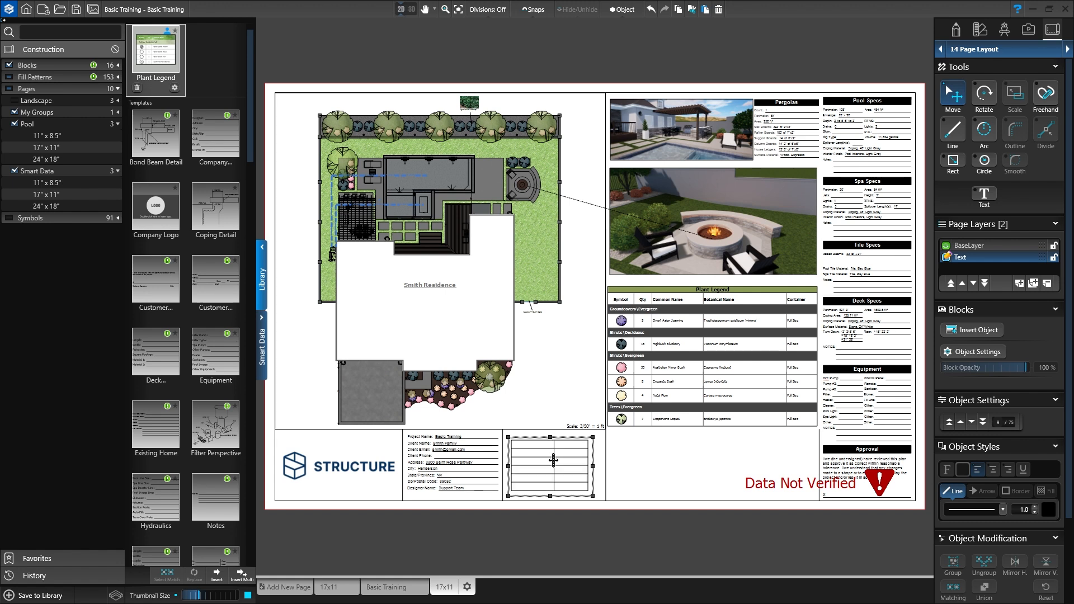
# Merge the first two cells of the text table's second column into one cell
pyautogui.click(569, 448)
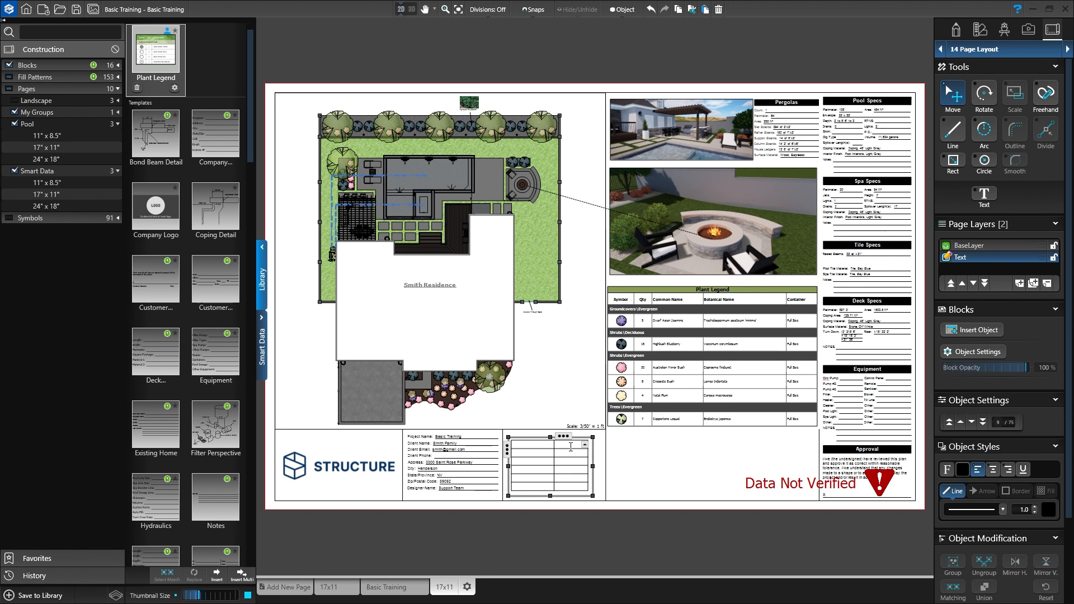
pyautogui.click(584, 445)
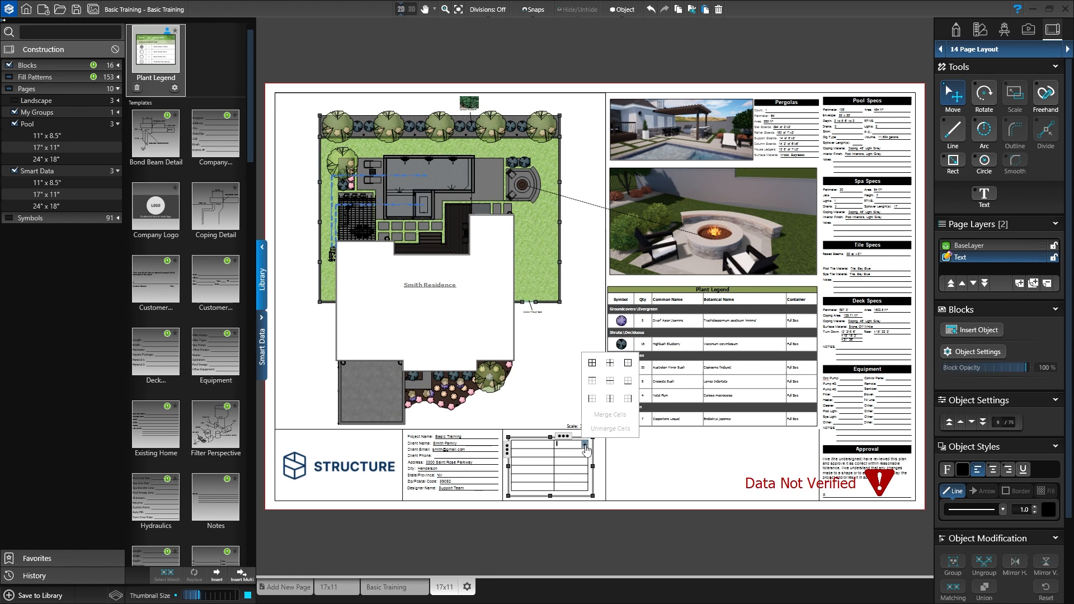
pyautogui.click(566, 450)
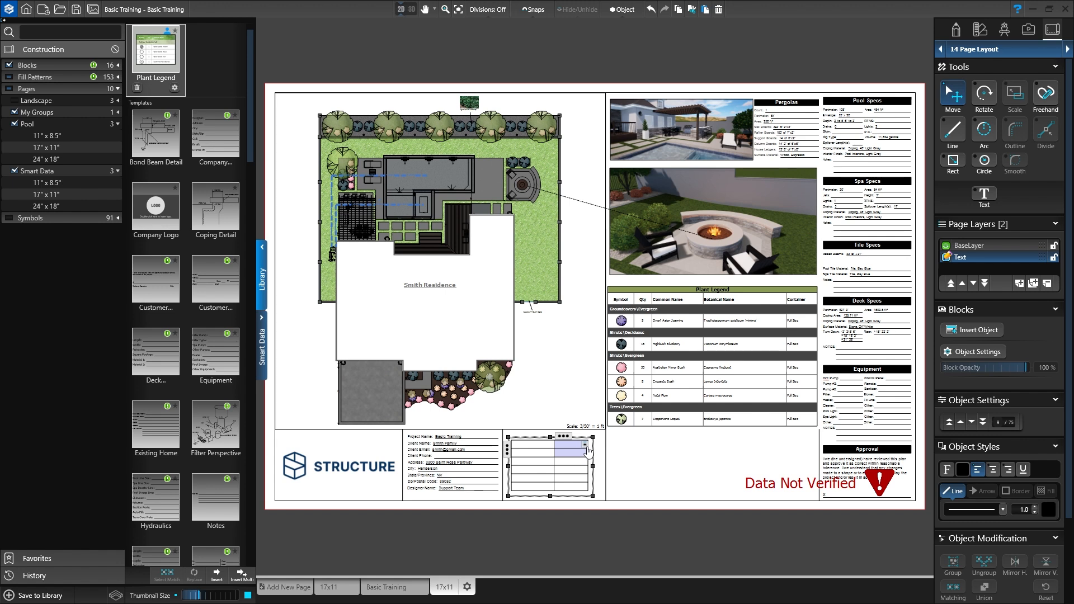
pyautogui.click(584, 445)
pyautogui.click(610, 417)
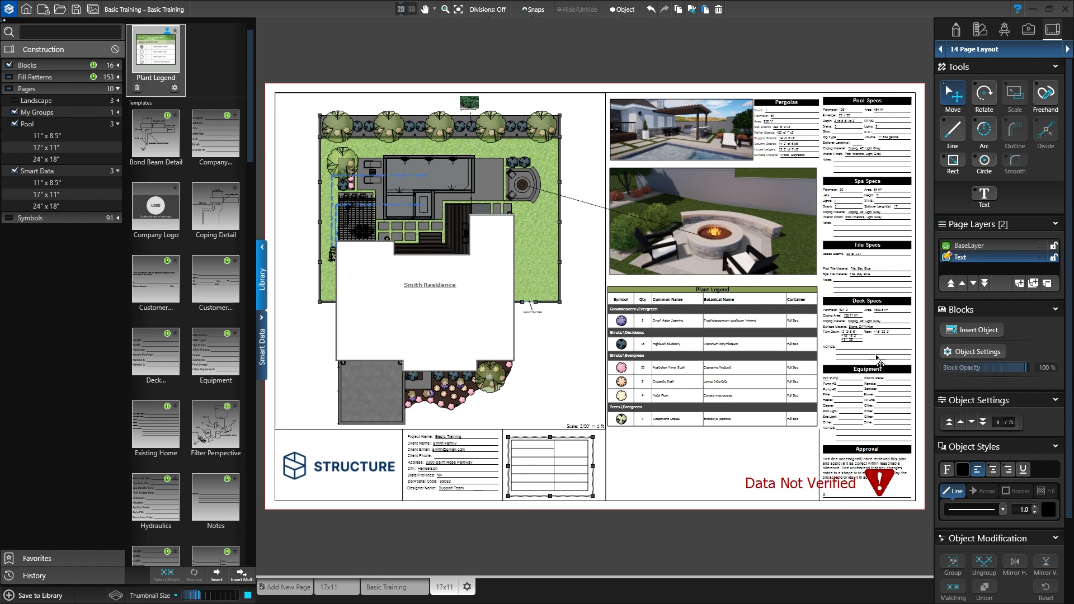
# Insert the North 2 symbol and place it just above the site plan's scale label
pyautogui.click(970, 330)
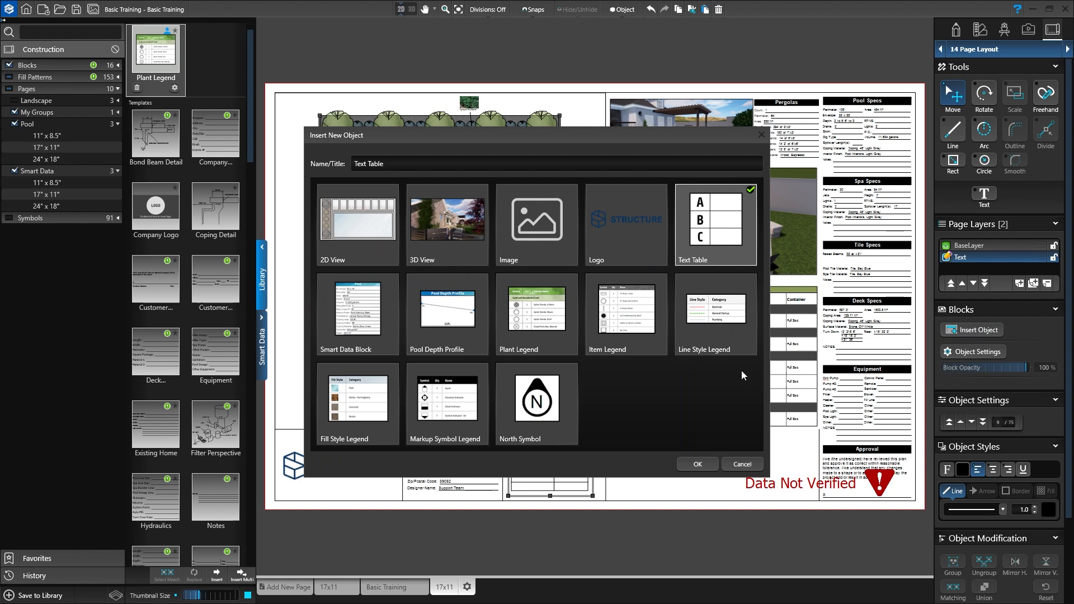
pyautogui.click(546, 404)
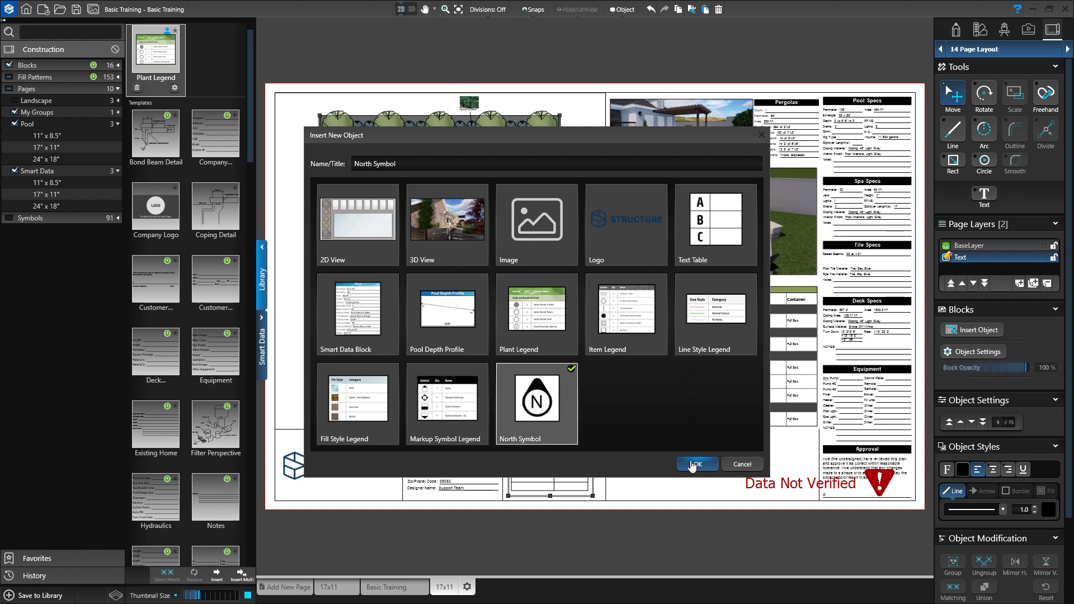
pyautogui.click(693, 464)
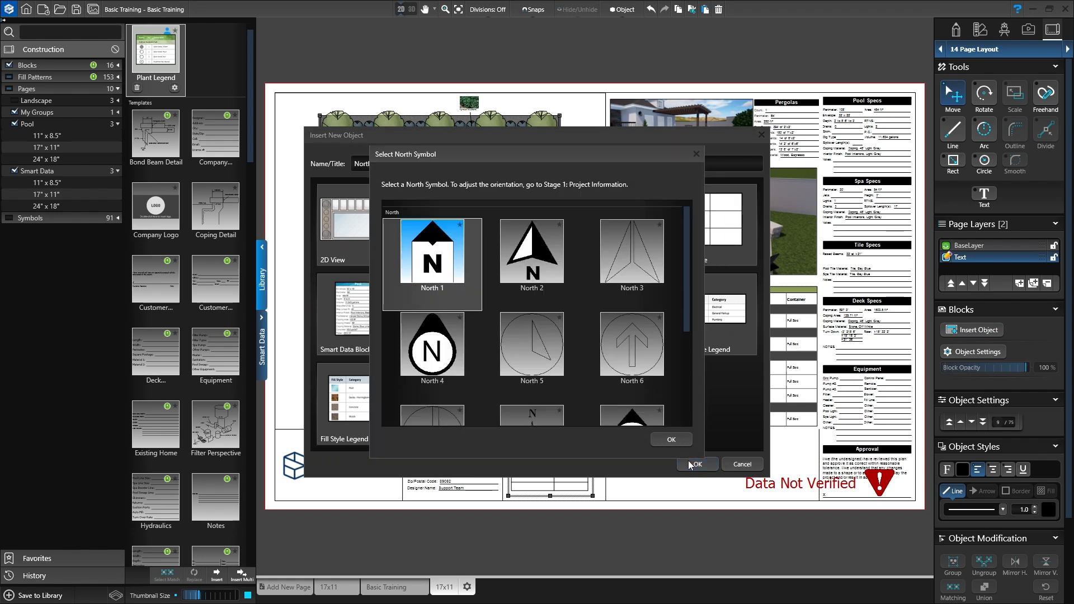
pyautogui.click(531, 261)
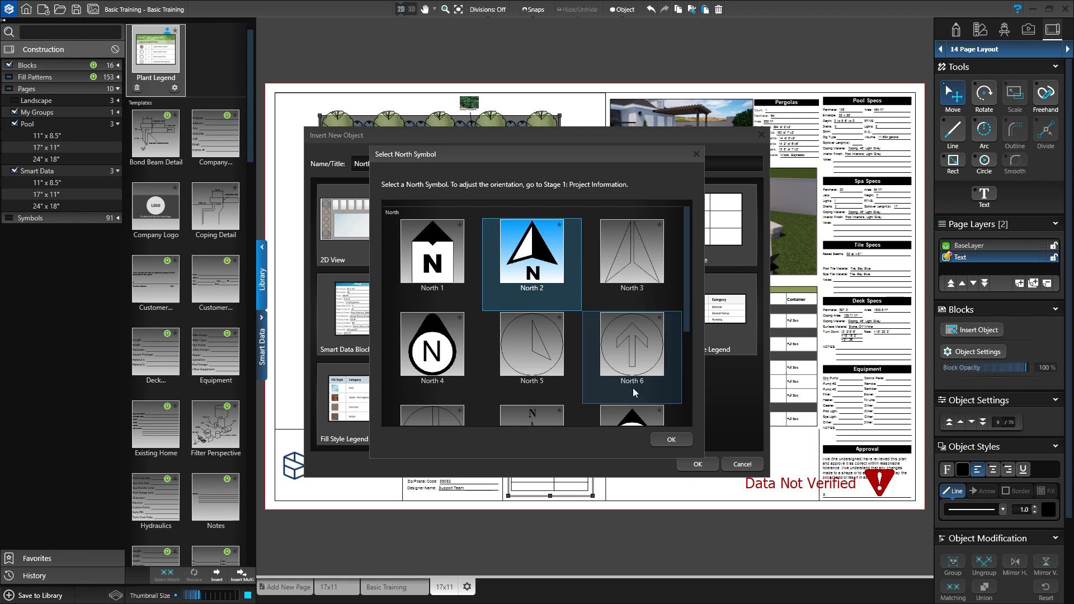
pyautogui.click(672, 440)
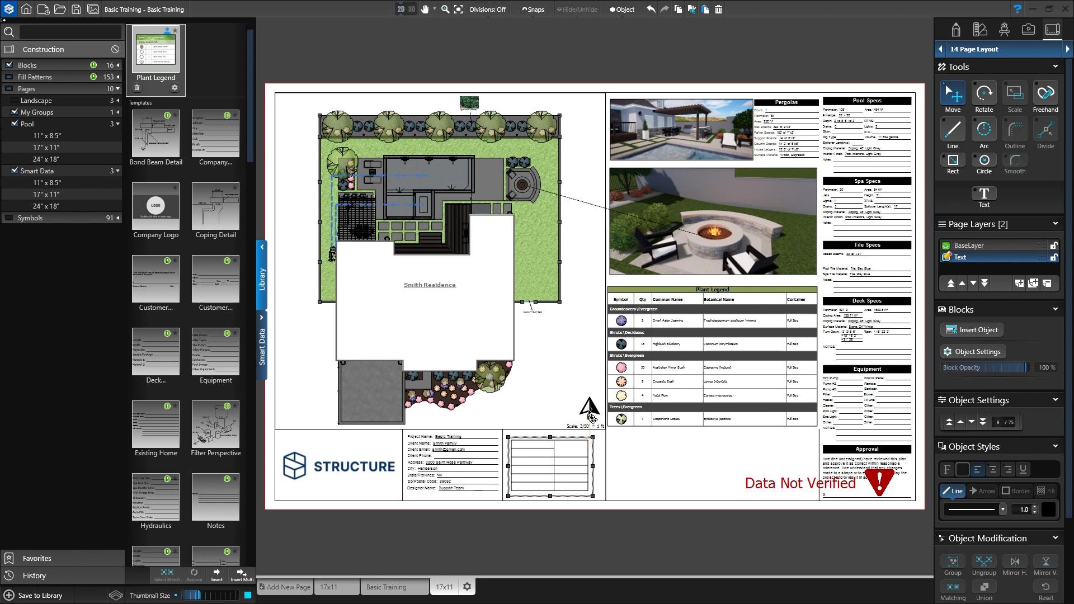
pyautogui.click(591, 417)
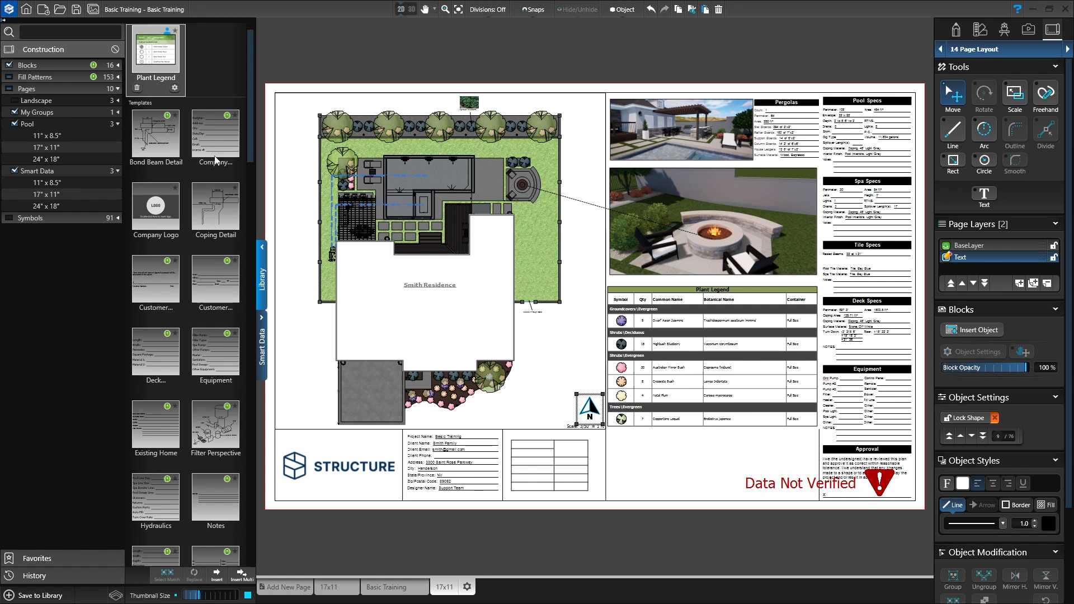
# Preview the current page for printing, review the paper size and page options, and close the preview without printing
pyautogui.click(9, 10)
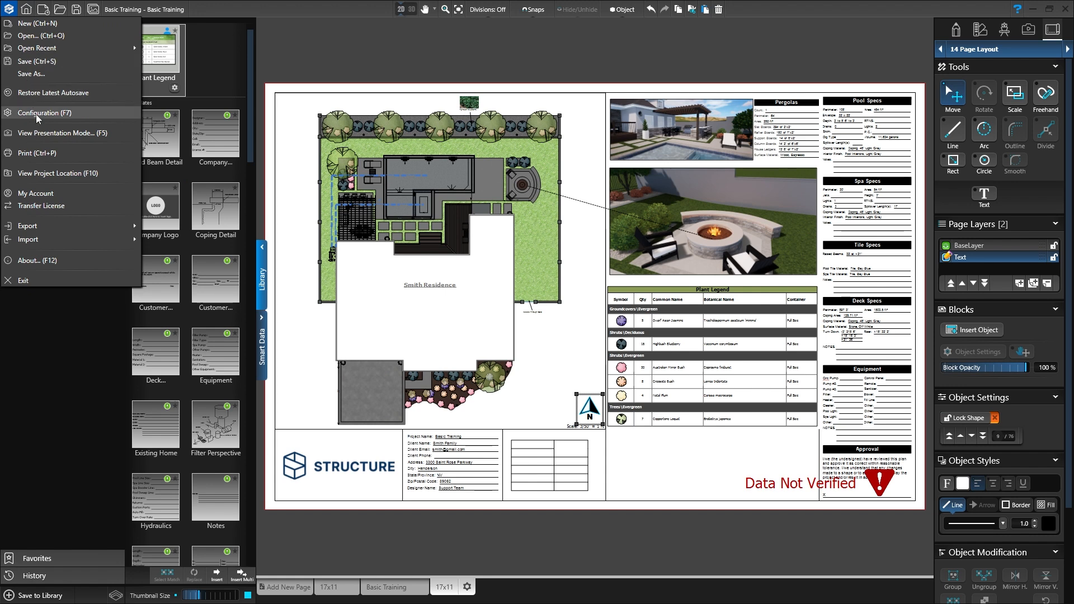
pyautogui.click(38, 153)
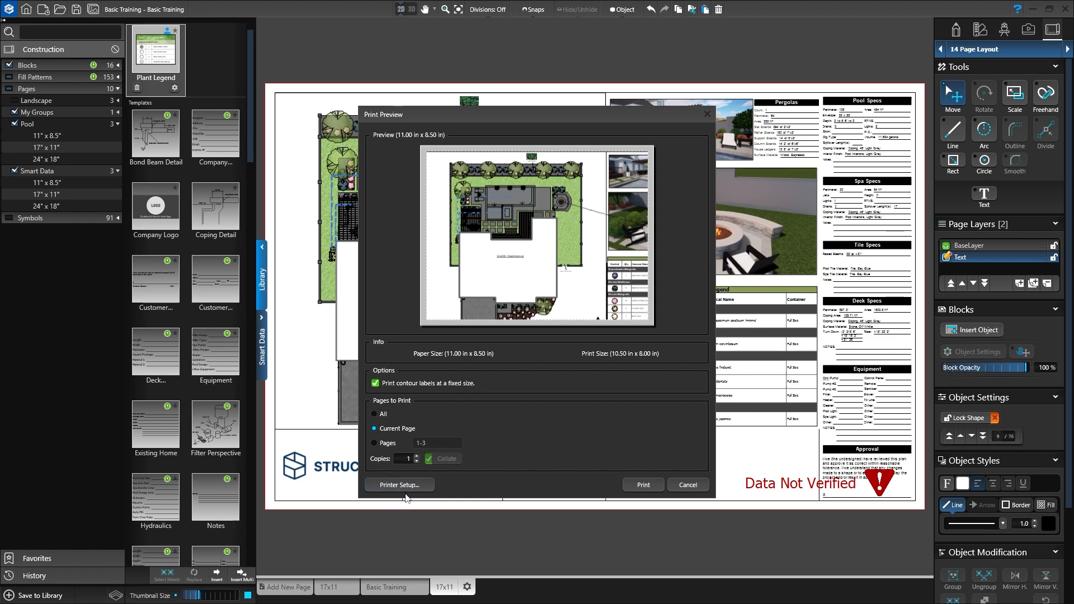
pyautogui.click(687, 485)
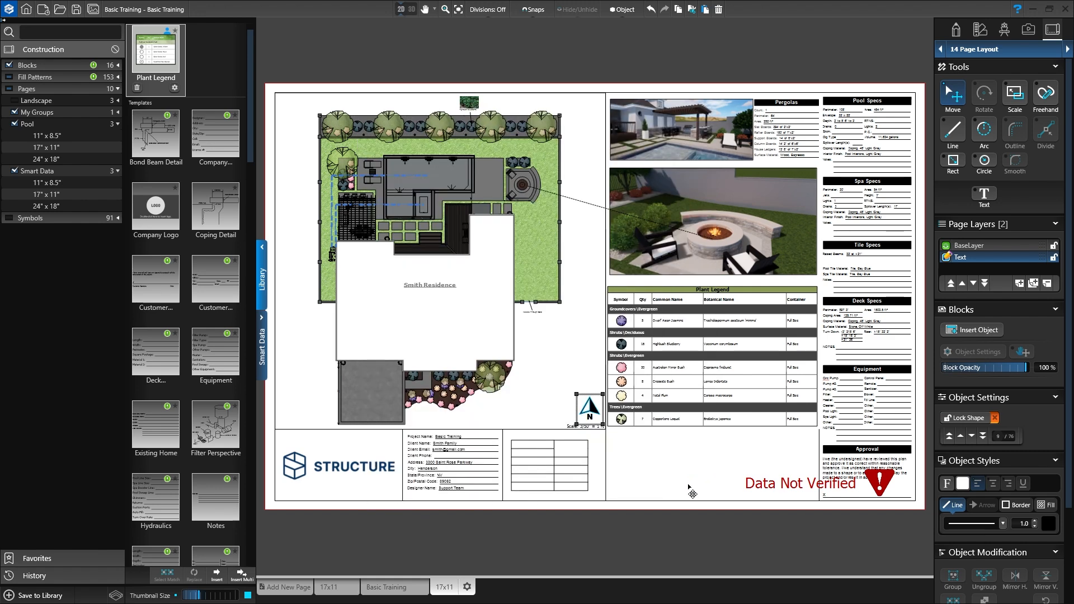
# Bring up the export formats to export the page layout as a PDF
pyautogui.click(9, 9)
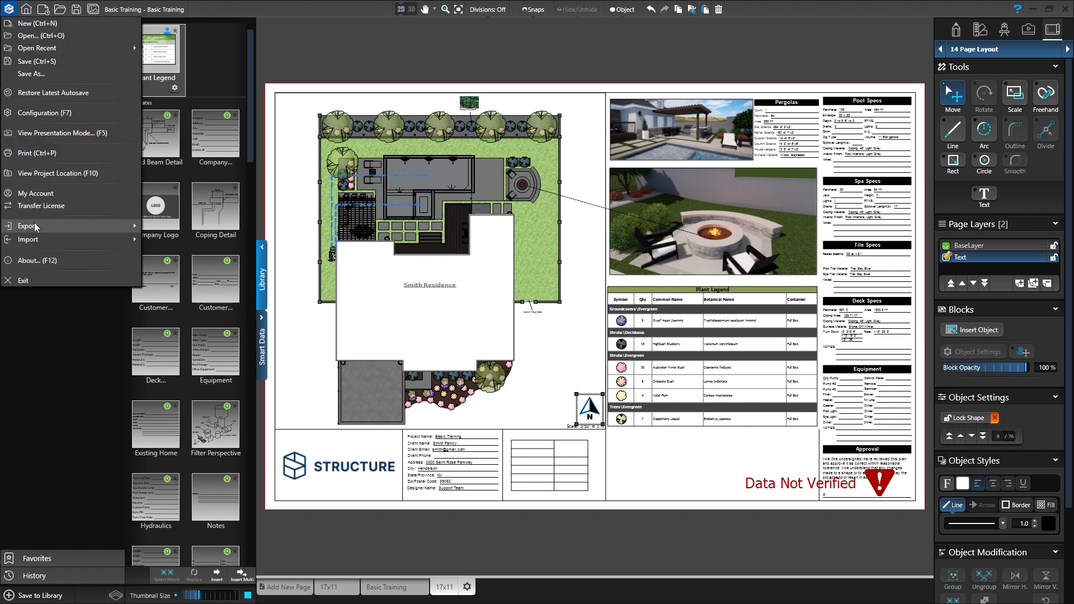
pyautogui.moveTo(35, 226)
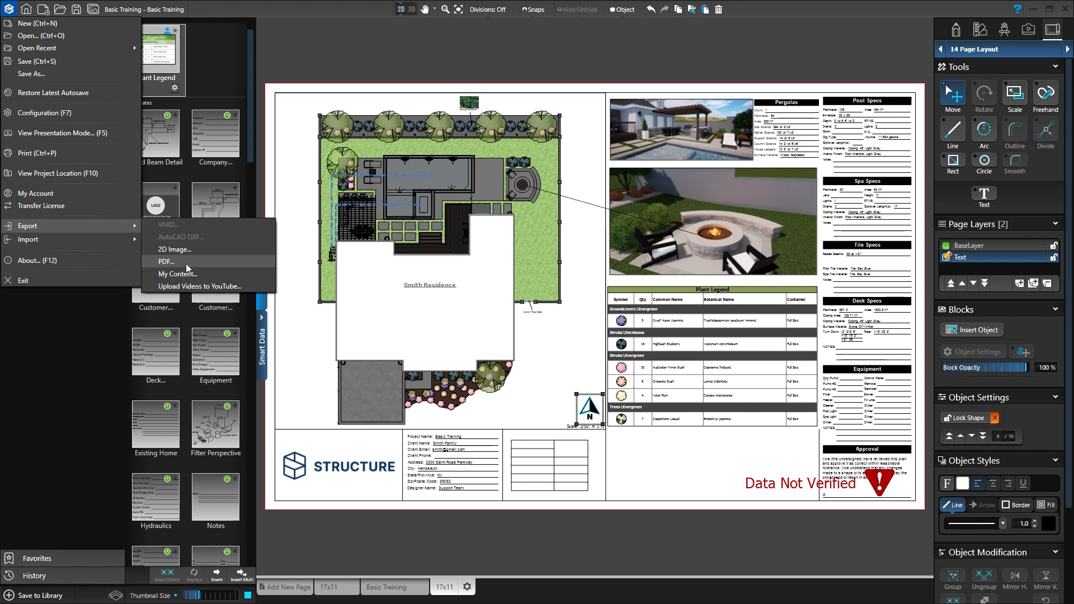